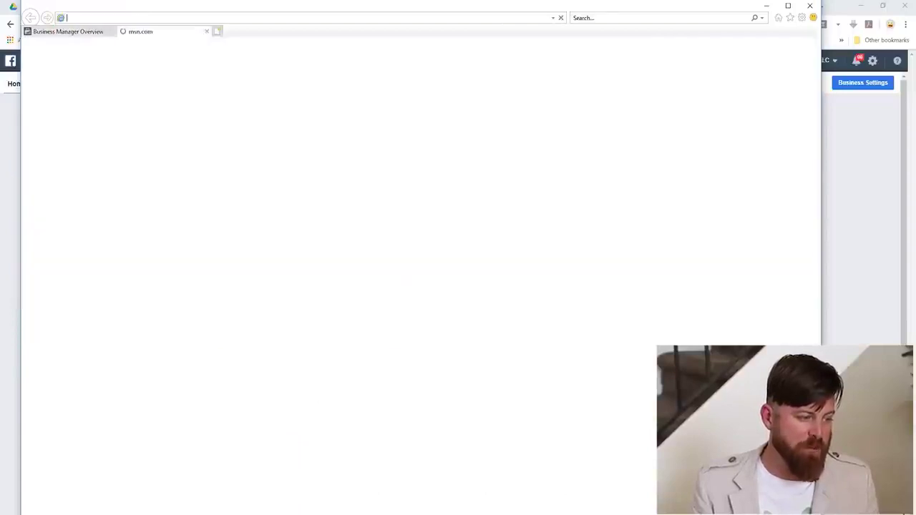
# Search Google for "facebook ads" and locate the Facebook Business online advertising result.
pyautogui.write('facebook ads')
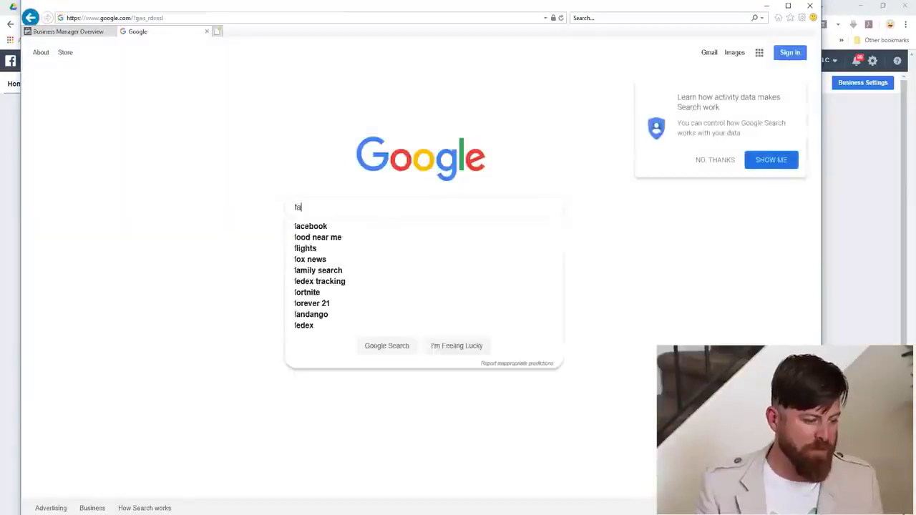
pyautogui.press('Return')
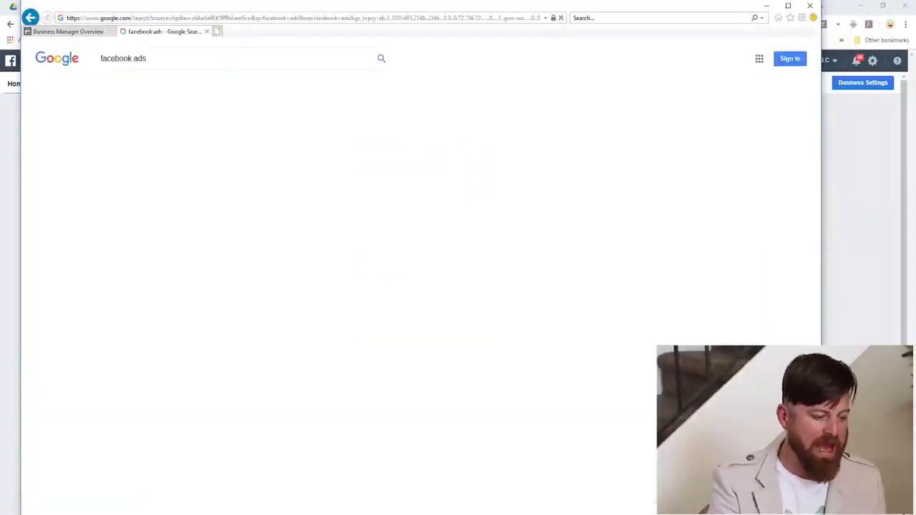
pyautogui.scroll(-1, 229, 228)
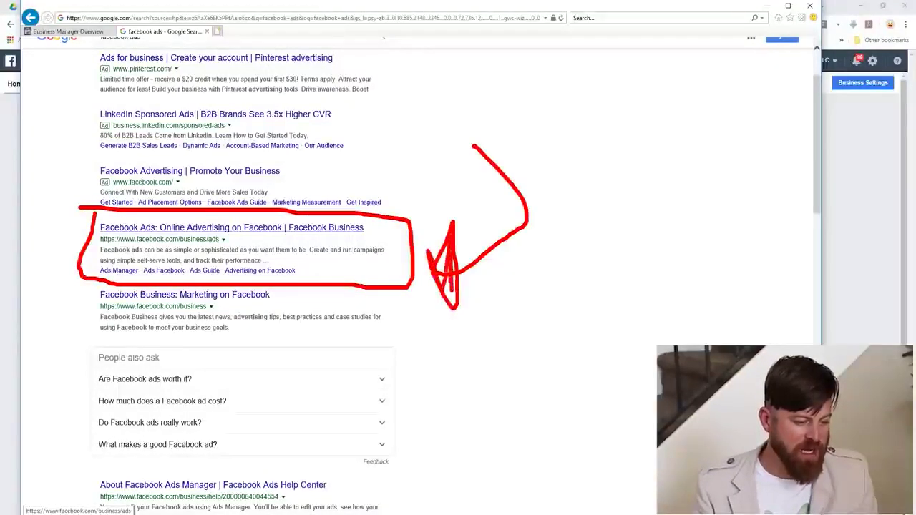
# Close the Google search and its browser window, and look over the ad accounts on the Business Manager home page.
pyautogui.hotkey('ctrl', 'w')
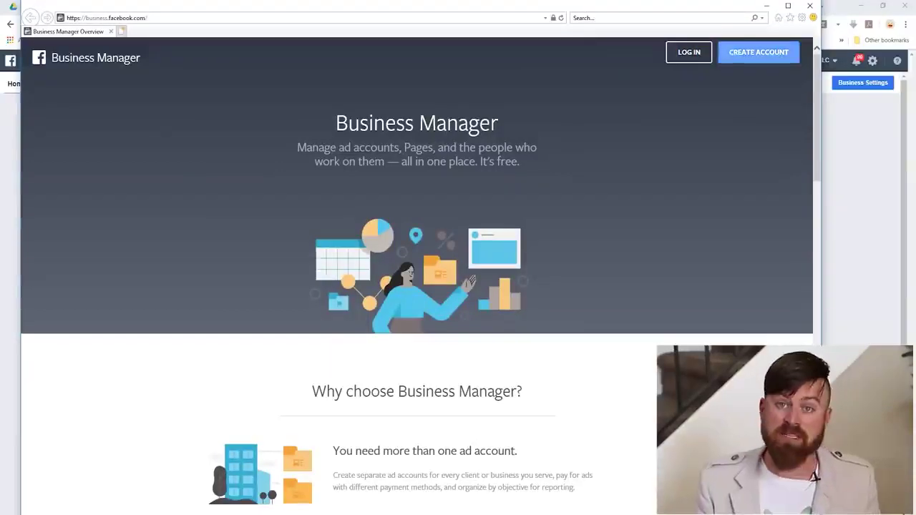
pyautogui.click(809, 6)
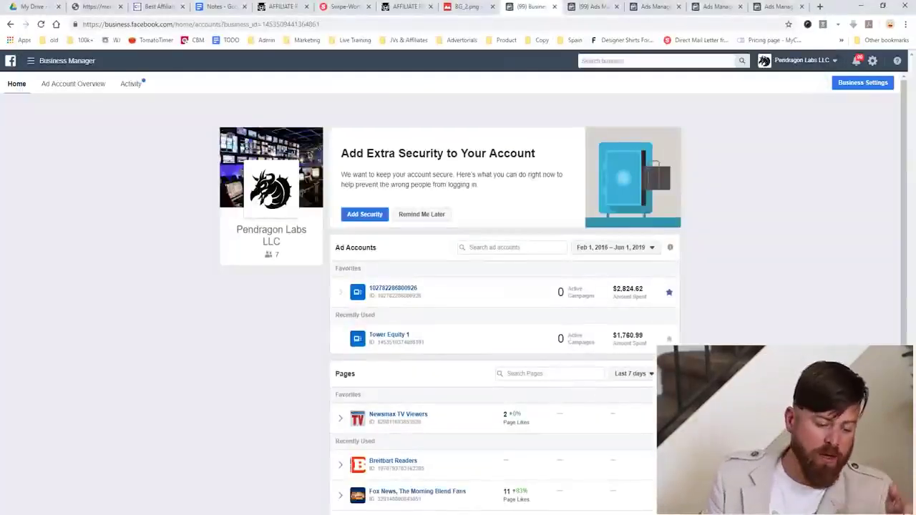
pyautogui.scroll(-1, 576, 153)
pyautogui.scroll(1, 575, 154)
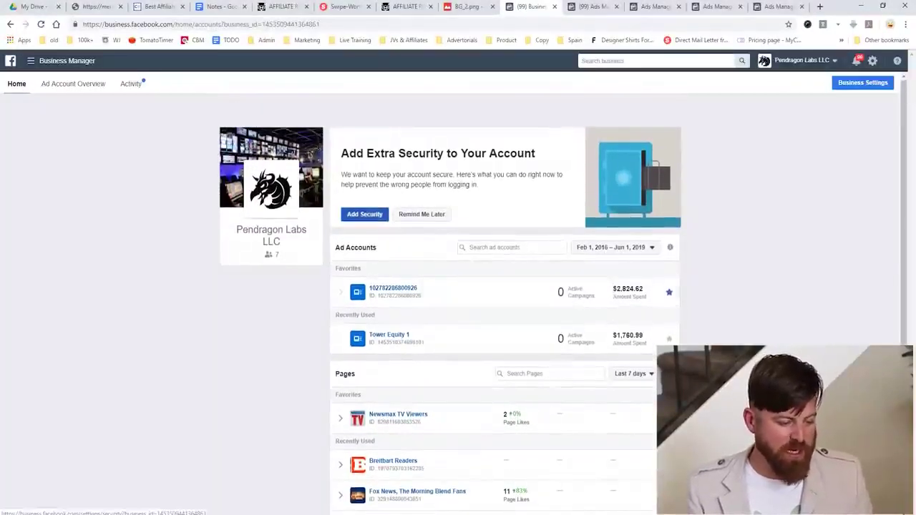
pyautogui.moveTo(324, 232)
pyautogui.mouseDown()
pyautogui.moveTo(334, 284)
pyautogui.moveTo(435, 336)
pyautogui.moveTo(679, 330)
pyautogui.moveTo(686, 239)
pyautogui.moveTo(329, 245)
pyautogui.mouseUp()
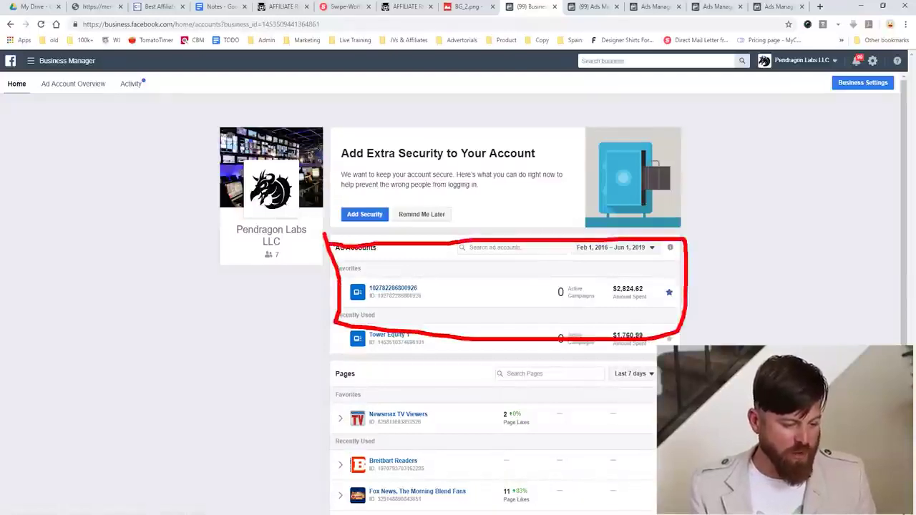
pyautogui.moveTo(698, 148)
pyautogui.mouseDown()
pyautogui.moveTo(719, 280)
pyautogui.moveTo(720, 272)
pyautogui.moveTo(708, 272)
pyautogui.mouseUp()
pyautogui.press('Escape')
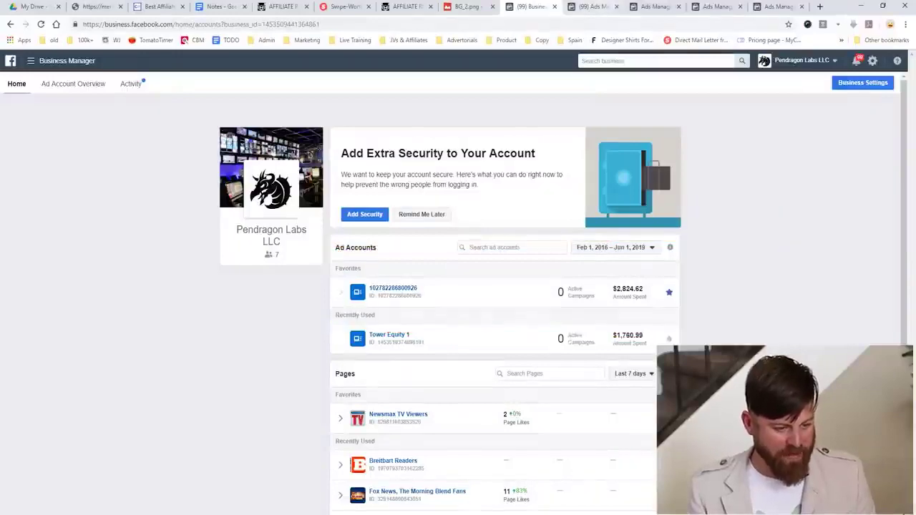
# Go to the open Ads Manager campaigns page and examine the account overview, campaign, ad set and ad levels plus the campaign creation option.
pyautogui.hotkey('ctrl', 'Tab')
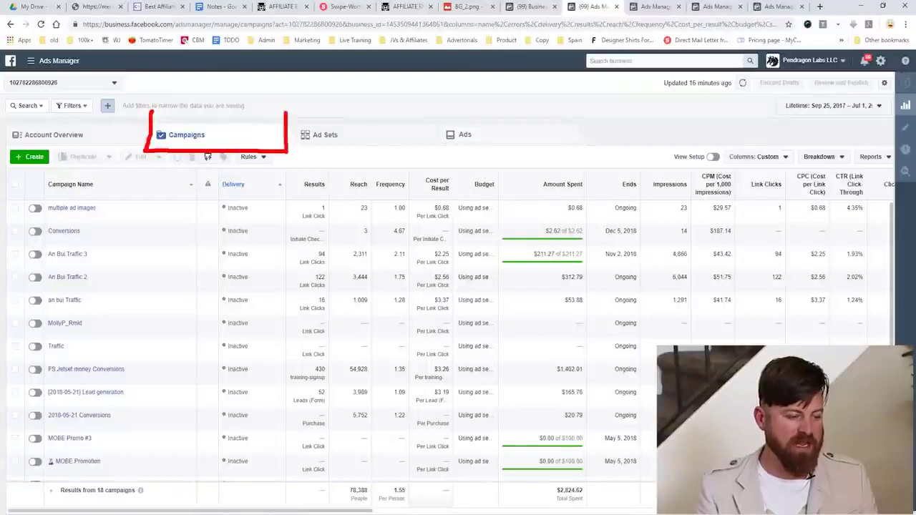
pyautogui.moveTo(151, 113); pyautogui.dragTo(132, 118)
pyautogui.moveTo(318, 150)
pyautogui.mouseDown()
pyautogui.moveTo(431, 148)
pyautogui.moveTo(323, 109)
pyautogui.mouseUp()
pyautogui.moveTo(440, 105); pyautogui.dragTo(567, 149)
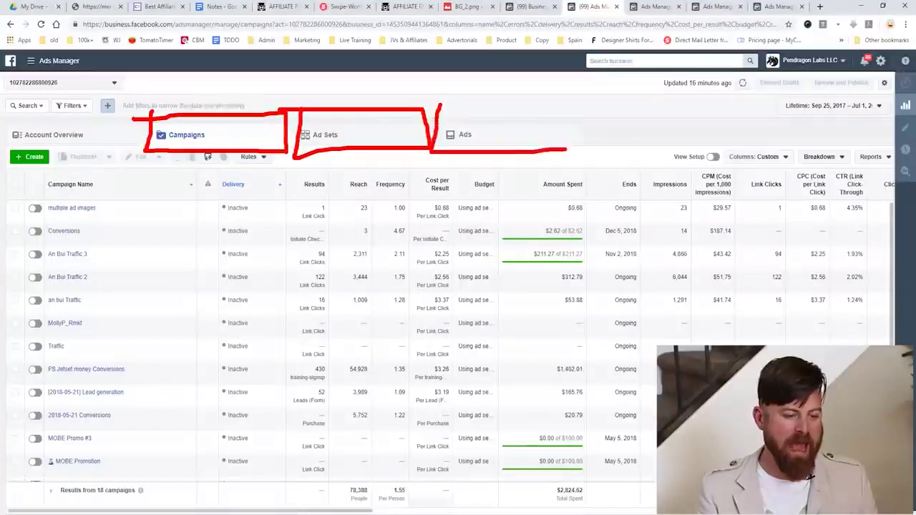
pyautogui.moveTo(614, 110); pyautogui.dragTo(433, 109)
pyautogui.moveTo(108, 120)
pyautogui.mouseDown()
pyautogui.moveTo(9, 137)
pyautogui.moveTo(126, 126)
pyautogui.mouseUp()
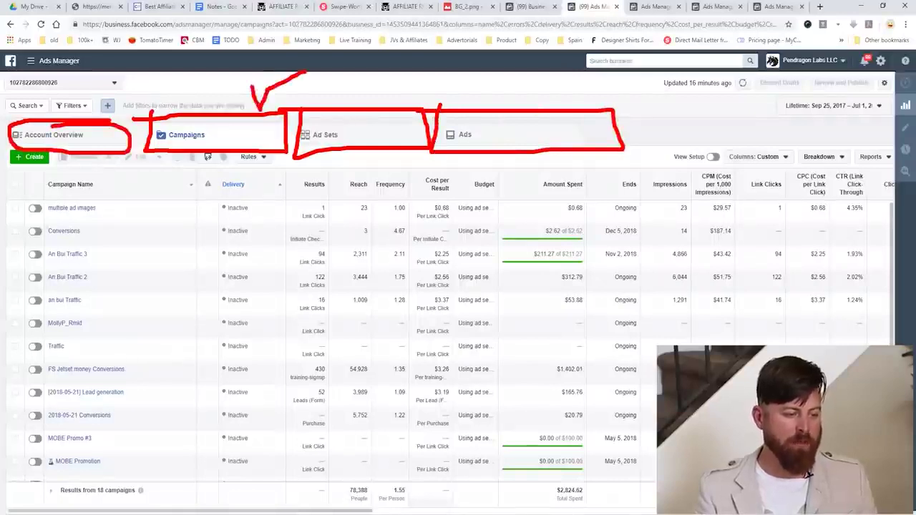
pyautogui.press('Escape')
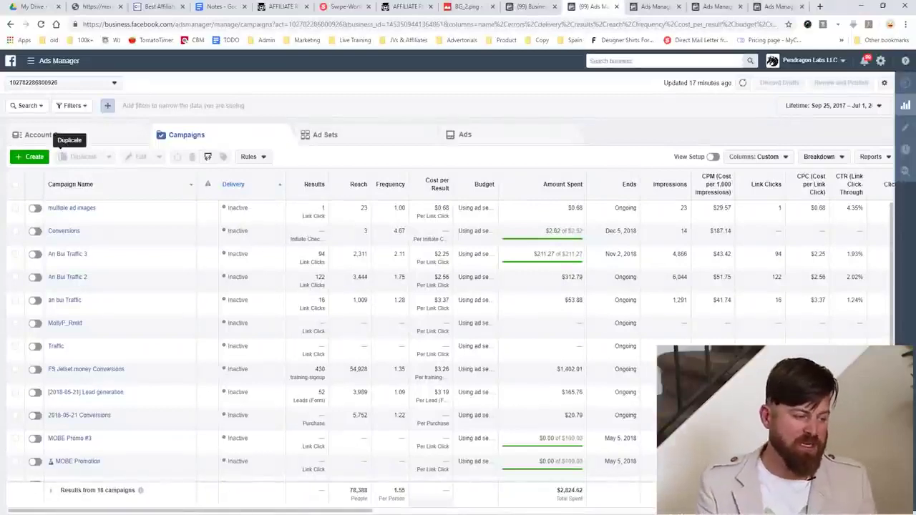
pyautogui.moveTo(33, 133)
pyautogui.mouseDown()
pyautogui.moveTo(18, 173)
pyautogui.moveTo(43, 126)
pyautogui.mouseUp()
pyautogui.moveTo(184, 68)
pyautogui.mouseDown()
pyautogui.moveTo(231, 168)
pyautogui.moveTo(104, 179)
pyautogui.moveTo(120, 221)
pyautogui.mouseUp()
pyautogui.moveTo(120, 166); pyautogui.dragTo(109, 219)
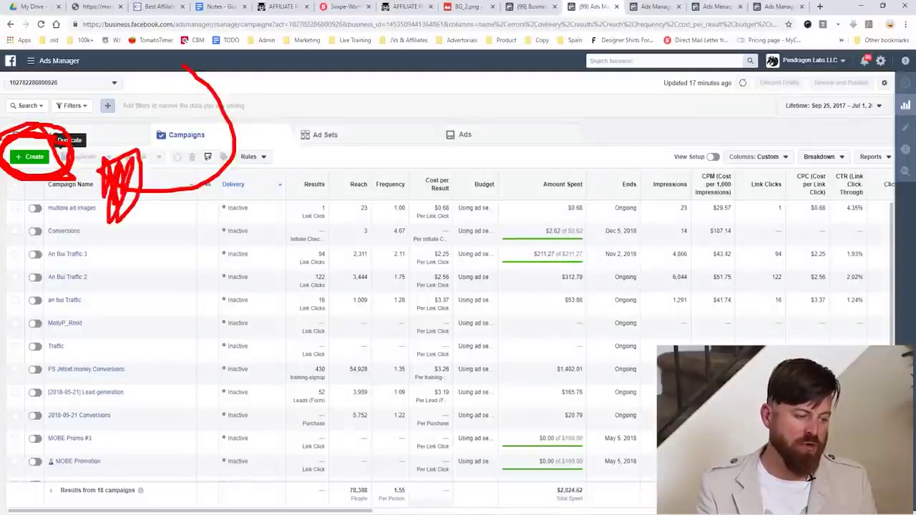
# Go to the open campaign creation page and review the available awareness, consideration and conversion marketing objectives.
pyautogui.hotkey('ctrl', 'Tab')
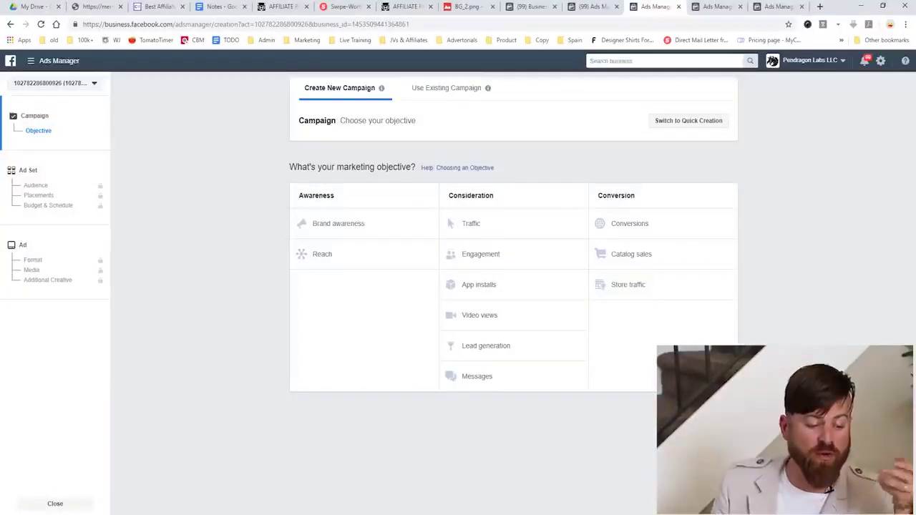
pyautogui.moveTo(302, 167); pyautogui.dragTo(417, 167)
pyautogui.click(416, 167)
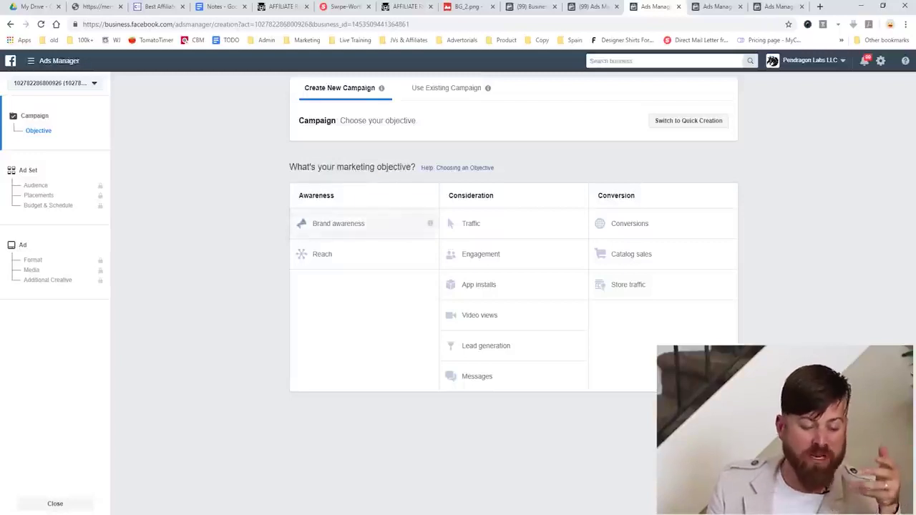
pyautogui.moveTo(376, 167); pyautogui.dragTo(407, 168)
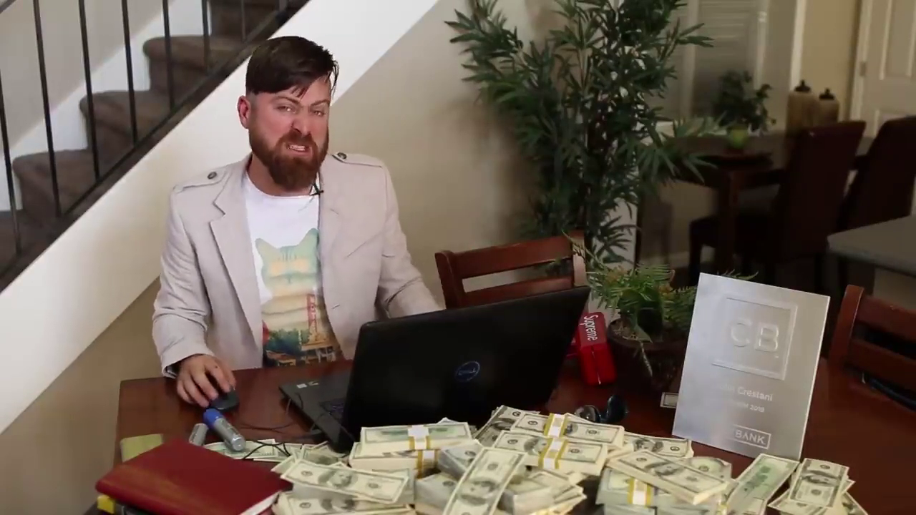
pyautogui.moveTo(292, 147)
pyautogui.mouseDown()
pyautogui.moveTo(306, 419)
pyautogui.moveTo(812, 337)
pyautogui.moveTo(226, 150)
pyautogui.mouseUp()
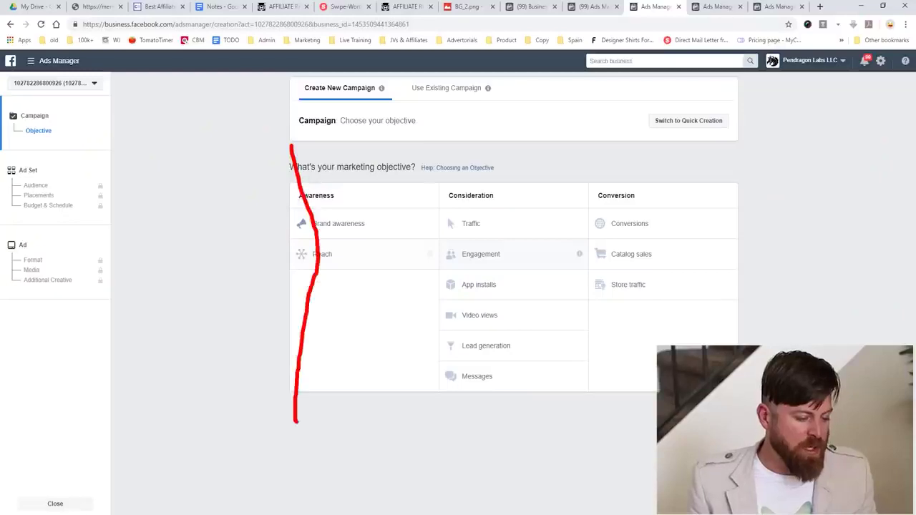
pyautogui.press('Escape')
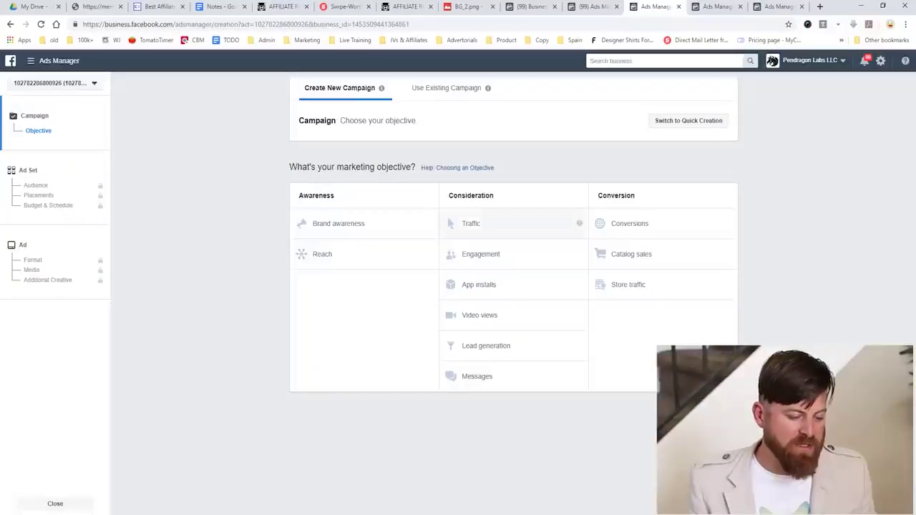
pyautogui.moveTo(438, 240); pyautogui.dragTo(596, 241)
pyautogui.moveTo(595, 190); pyautogui.dragTo(445, 194)
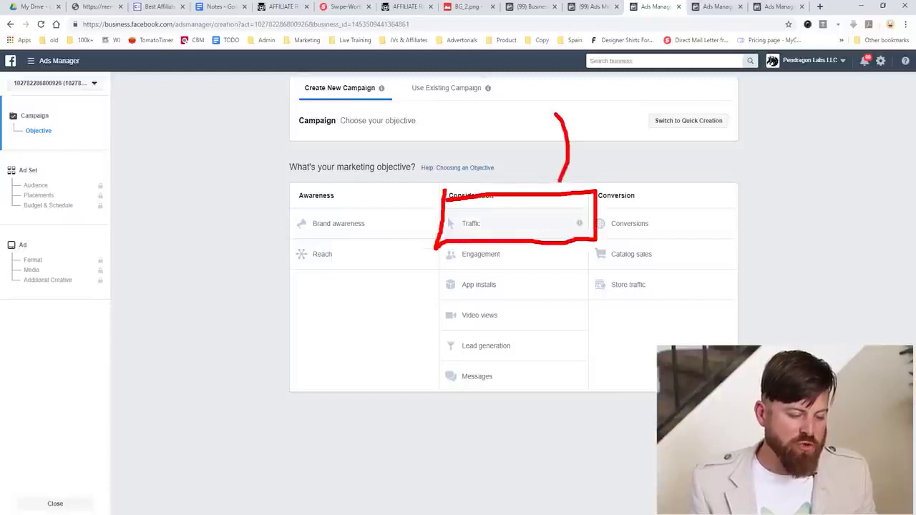
pyautogui.moveTo(569, 164); pyautogui.dragTo(559, 186)
pyautogui.moveTo(511, 419)
pyautogui.mouseDown()
pyautogui.moveTo(491, 256)
pyautogui.moveTo(502, 266)
pyautogui.moveTo(444, 271)
pyautogui.moveTo(412, 284)
pyautogui.moveTo(533, 301)
pyautogui.moveTo(438, 295)
pyautogui.mouseUp()
pyautogui.press('Escape')
pyautogui.moveTo(494, 327)
pyautogui.mouseDown()
pyautogui.moveTo(501, 351)
pyautogui.moveTo(400, 336)
pyautogui.mouseUp()
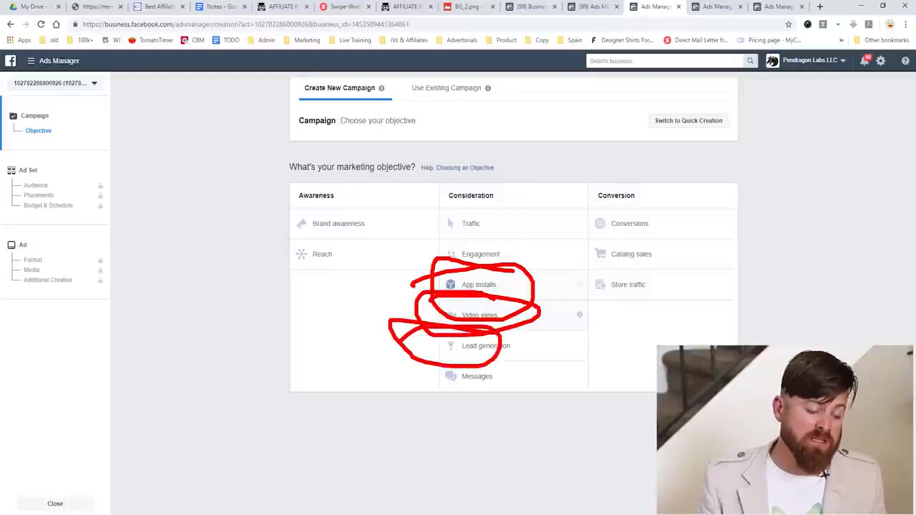
pyautogui.moveTo(540, 348); pyautogui.dragTo(544, 333)
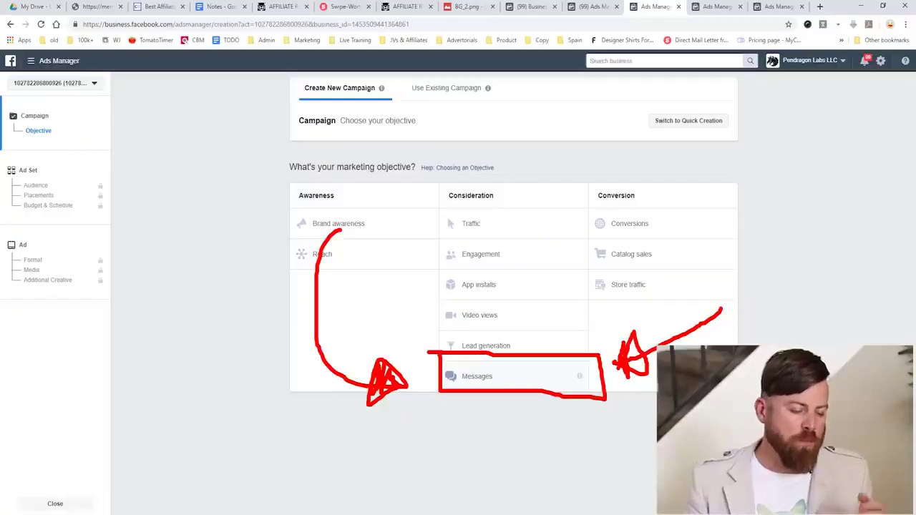
# Select Traffic as the marketing objective and add "18+" to the campaign name Traffic.
pyautogui.moveTo(485, 232)
pyautogui.mouseDown()
pyautogui.moveTo(593, 203)
pyautogui.moveTo(433, 207)
pyautogui.mouseUp()
pyautogui.press('Escape')
pyautogui.click(512, 223)
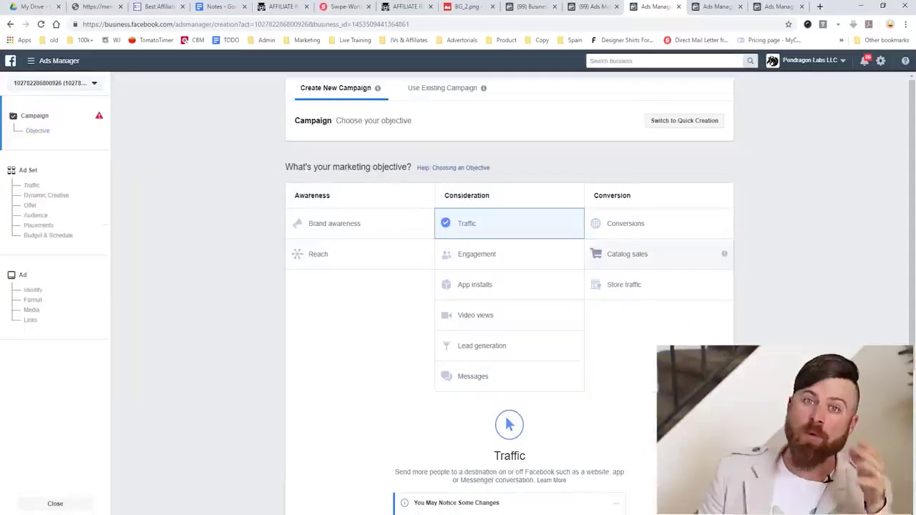
pyautogui.scroll(-3, 480, 378)
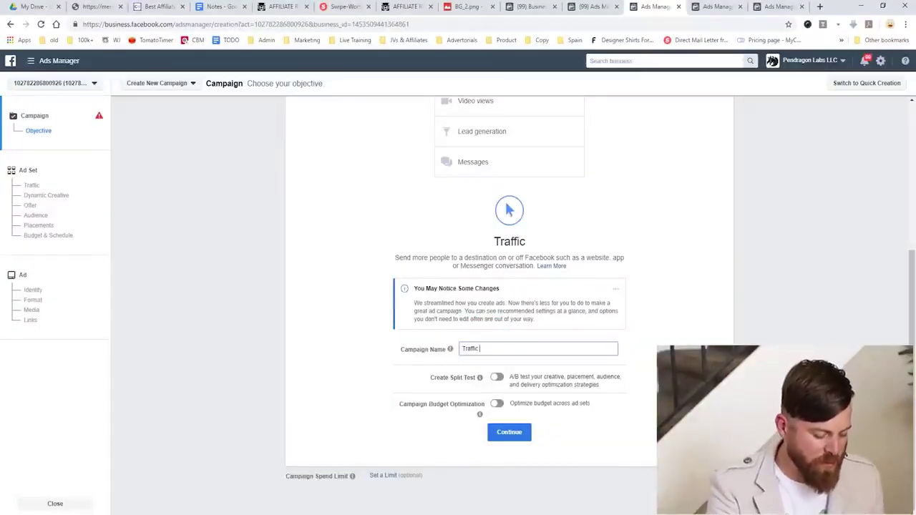
pyautogui.write('18+')
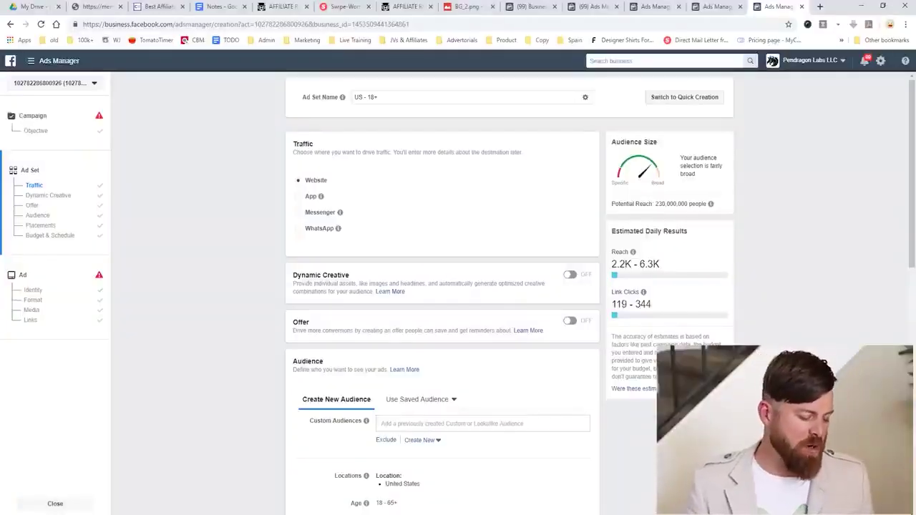
# Enlarge the ad set page to 175% and look over its traffic destination, Dynamic Creative and Offer settings.
pyautogui.hotkey('ctrl', '+')
pyautogui.hotkey('ctrl', '+')
pyautogui.hotkey('ctrl', '+')
pyautogui.hotkey('ctrl', '+')
pyautogui.hotkey('ctrl', '+')
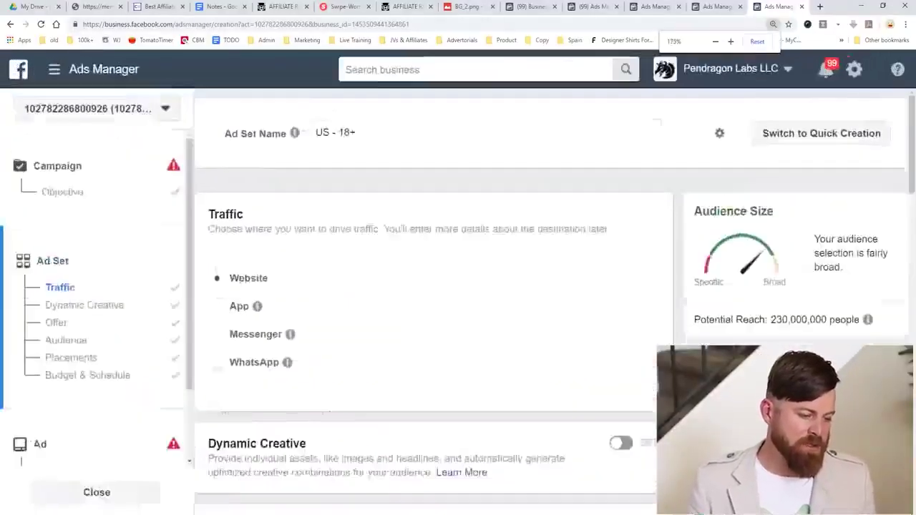
pyautogui.scroll(-3, 458, 301)
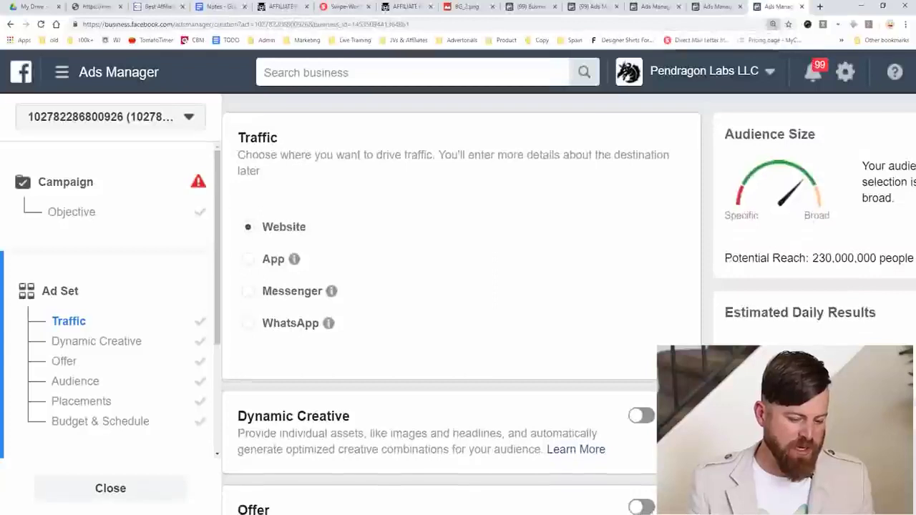
pyautogui.hotkey('ctrl', '-')
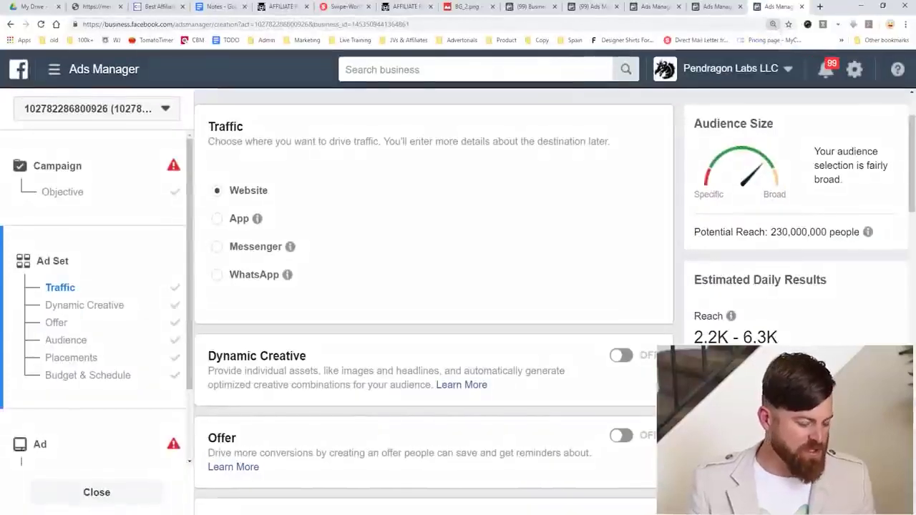
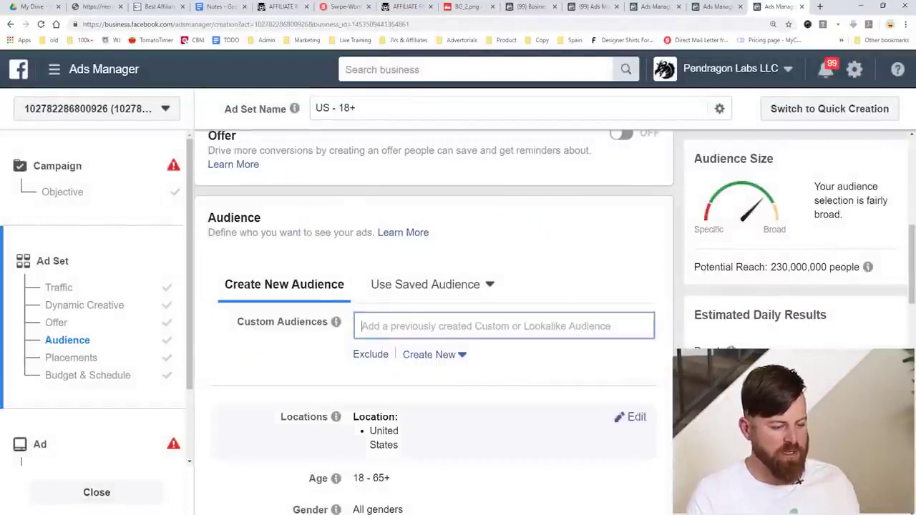
# Look over the options for creating a custom or lookalike audience and preview the saved audiences without choosing one.
pyautogui.click(430, 354)
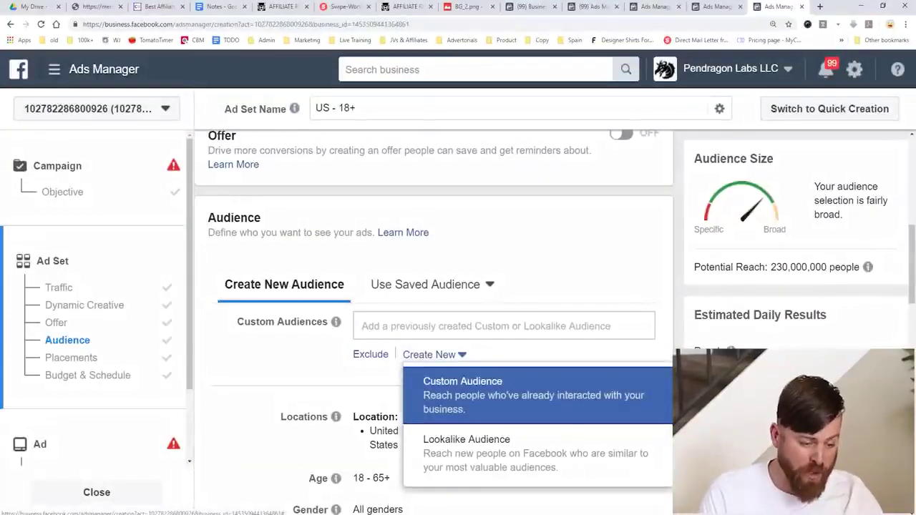
pyautogui.click(429, 284)
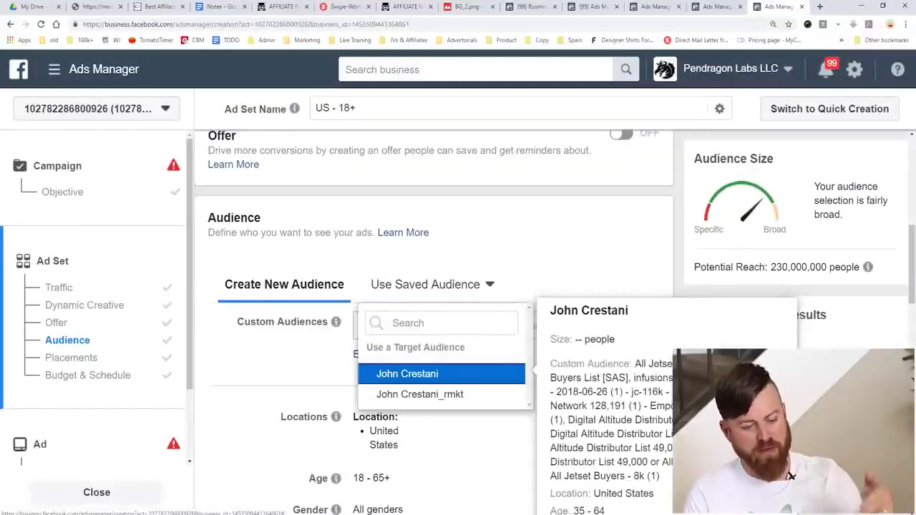
pyautogui.press('Down')
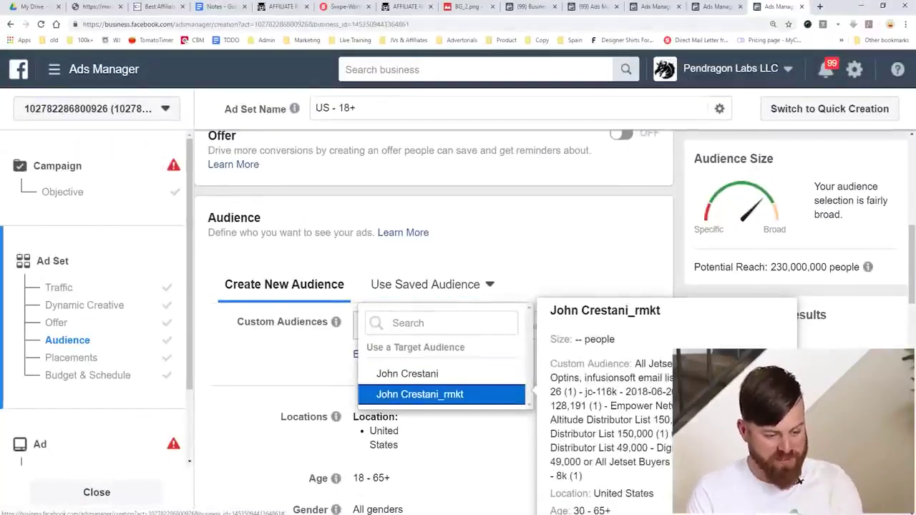
pyautogui.scroll(-1, 429, 358)
pyautogui.press('Up')
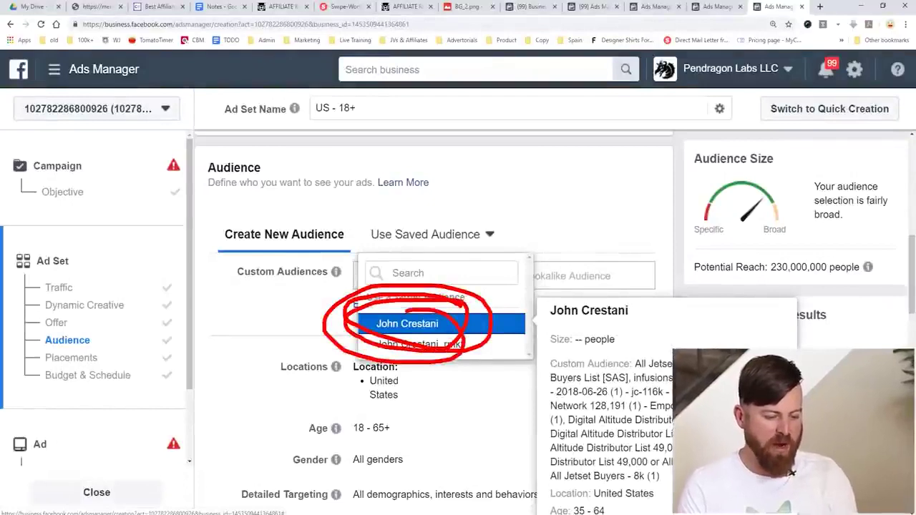
pyautogui.press('Escape')
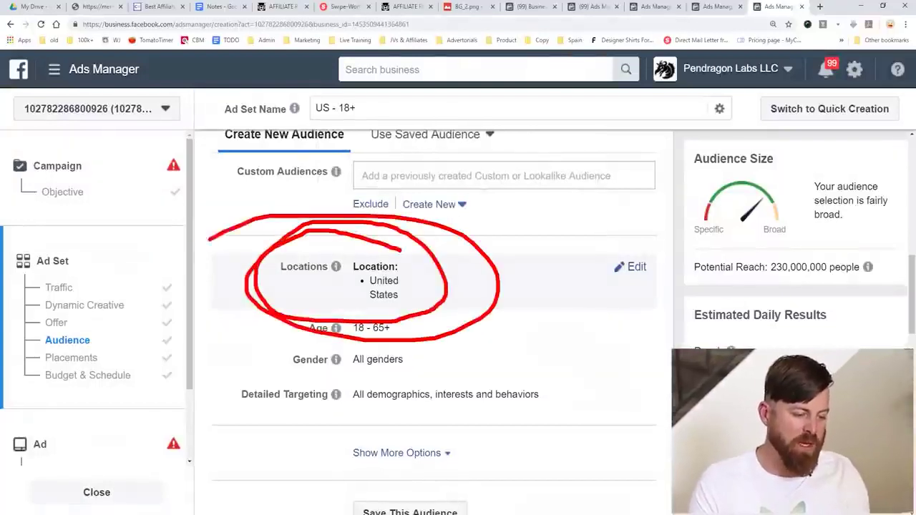
# Edit the audience locations and add Australia, New Zealand and Canada to the United States.
pyautogui.click(637, 266)
pyautogui.scroll(-1, 434, 322)
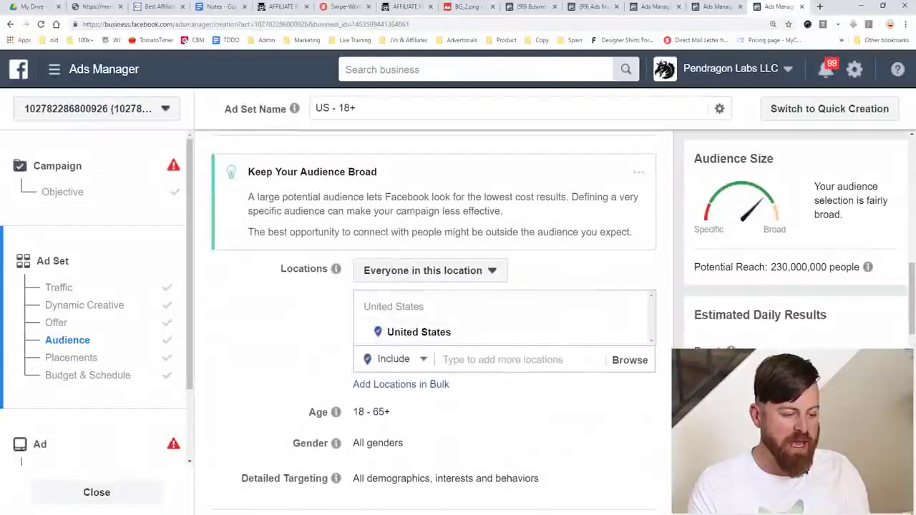
pyautogui.click(502, 359)
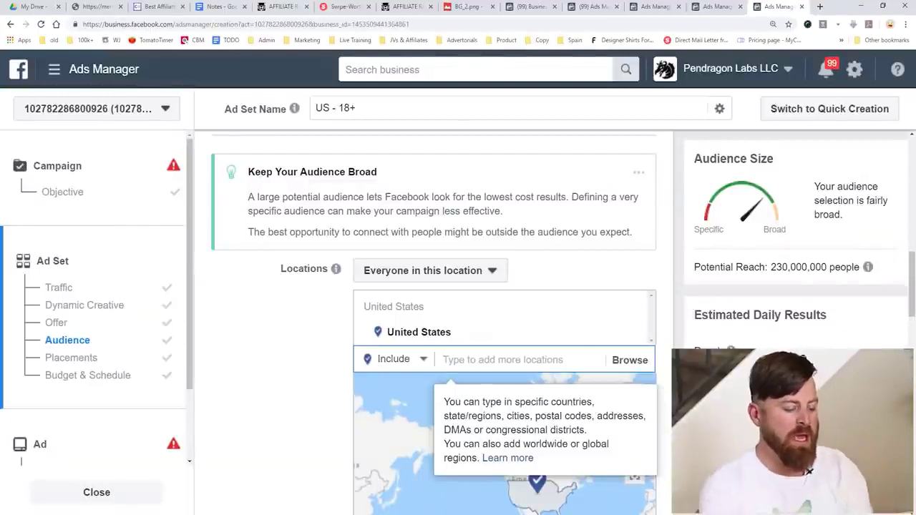
pyautogui.write('austr')
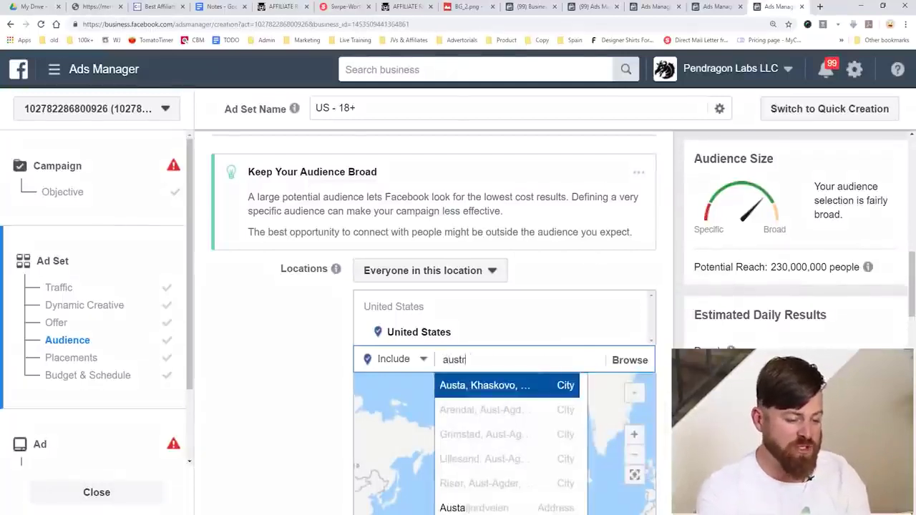
pyautogui.write('alia')
pyautogui.press('Return')
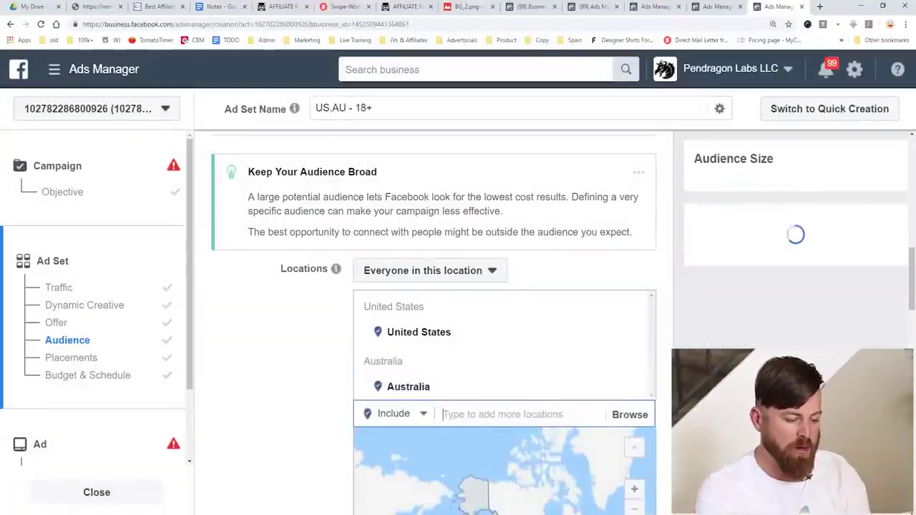
pyautogui.write('new zealand')
pyautogui.press('Return')
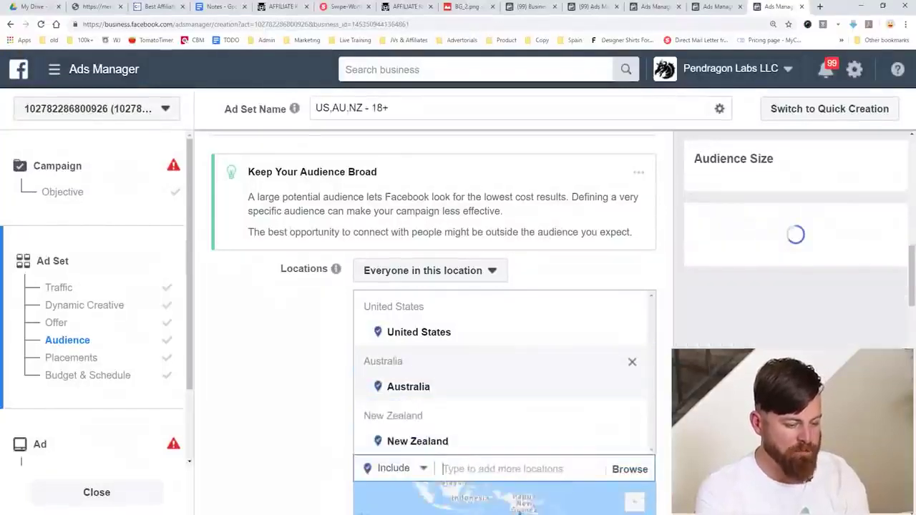
pyautogui.write('canada')
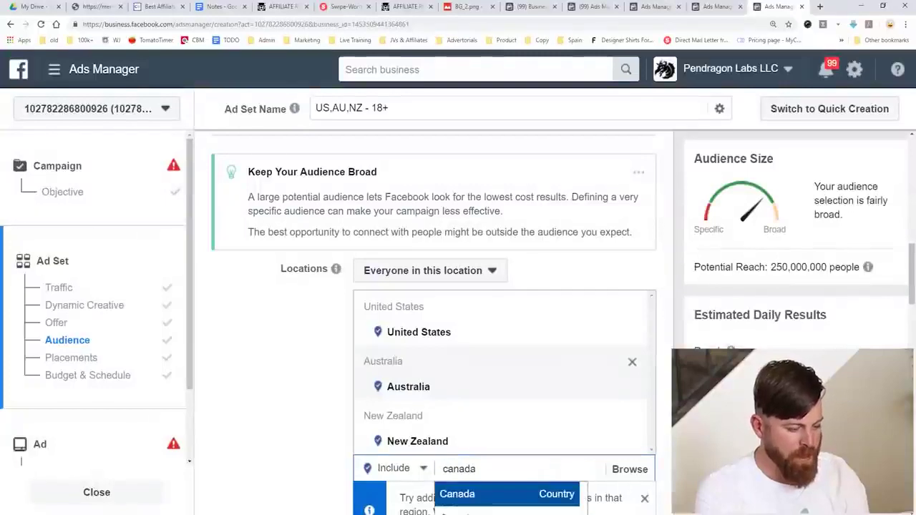
pyautogui.press('Return')
pyautogui.scroll(-2, 504, 378)
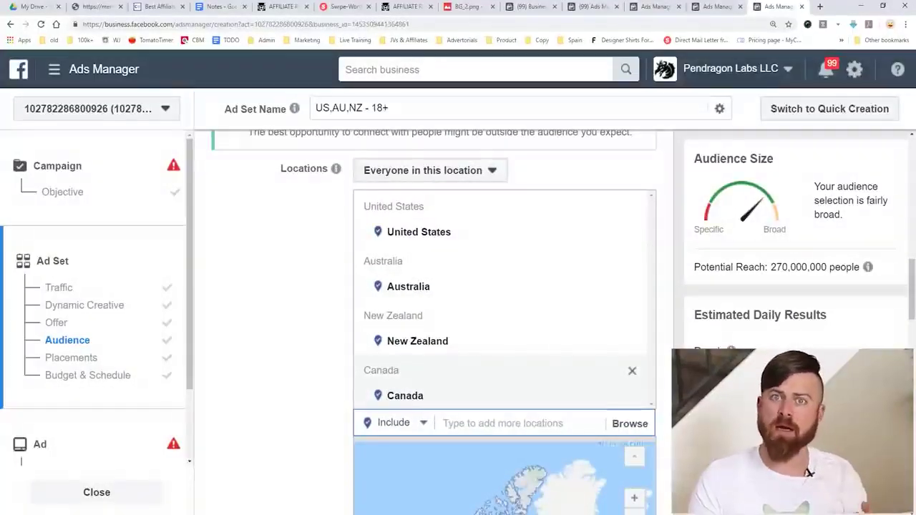
# Add The Bahamas, Puerto Rico and Jamaica to the included audience locations.
pyautogui.scroll(-1, 808, 472)
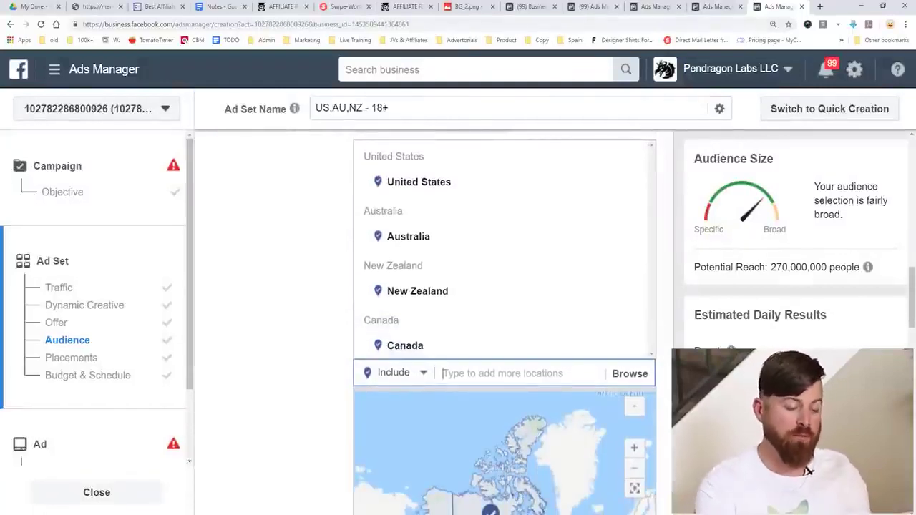
pyautogui.write('ba')
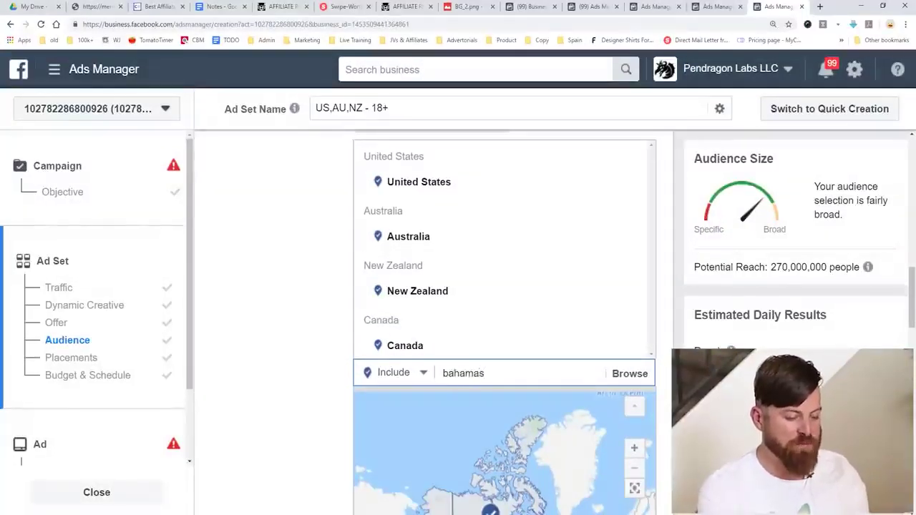
pyautogui.write('hamas')
pyautogui.press('Return')
pyautogui.write('puerto rico')
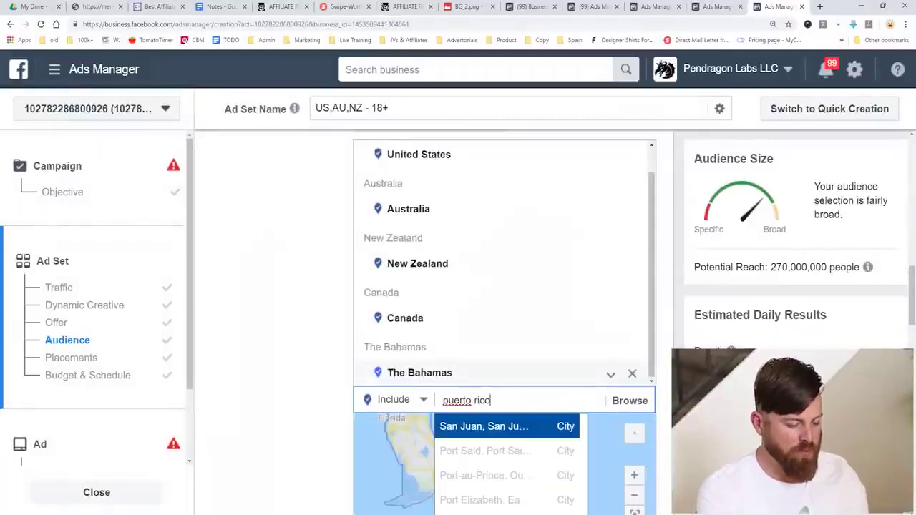
pyautogui.press('Return')
pyautogui.write('jamaica')
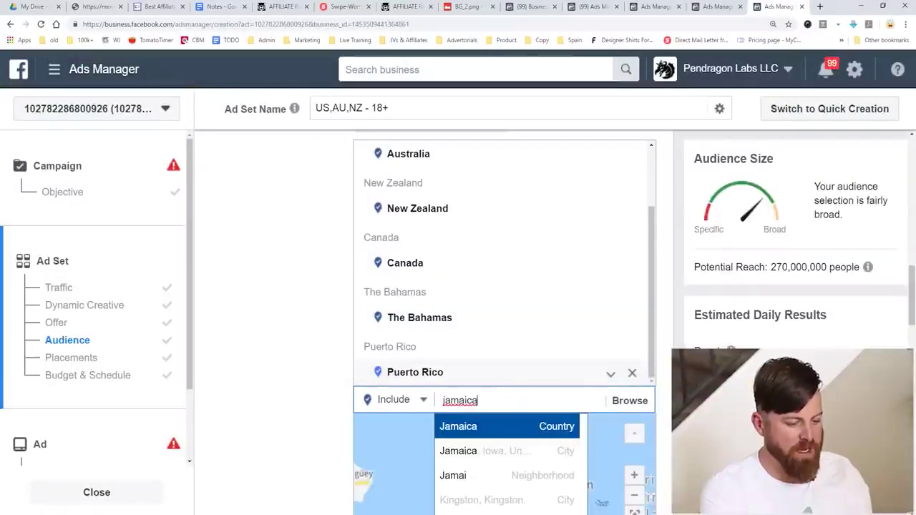
pyautogui.press('Return')
# Include Seychelles, Hong Kong and Singapore in the audience locations.
pyautogui.write('seychelles')
pyautogui.press('Return')
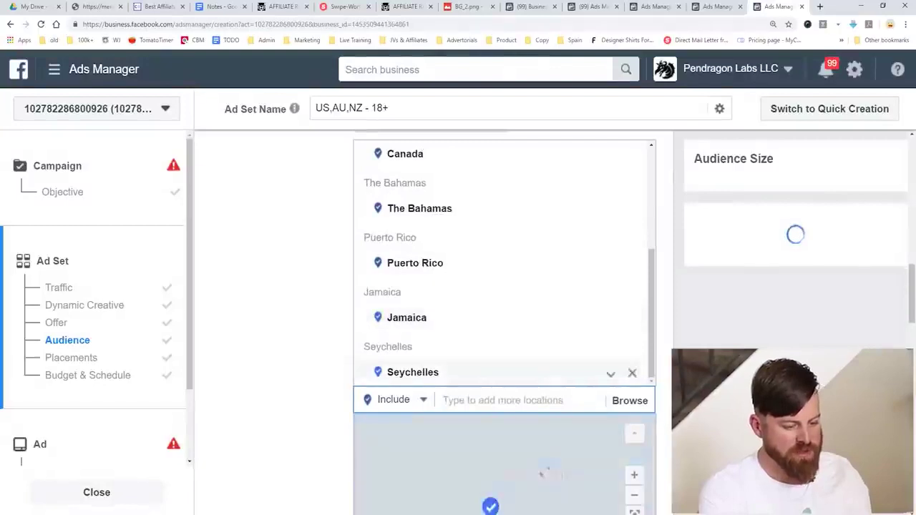
pyautogui.write('hong kong')
pyautogui.press('Return')
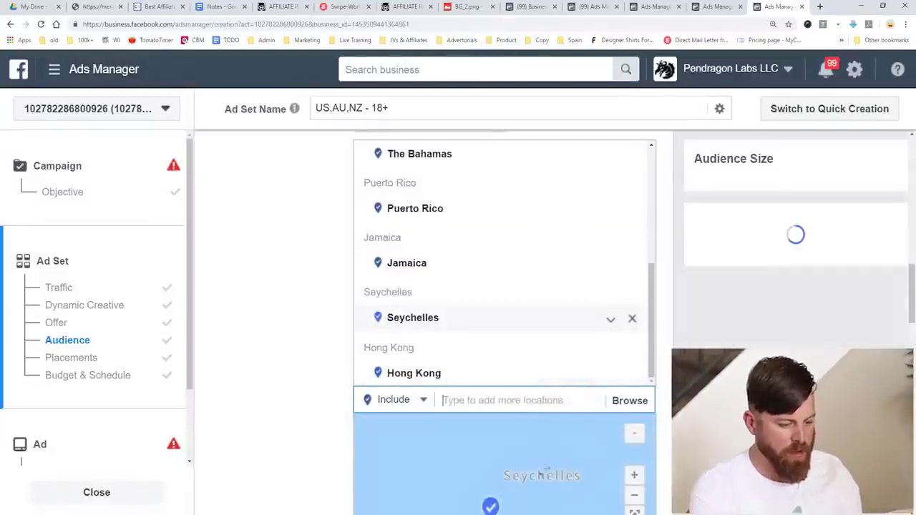
pyautogui.write('singapore')
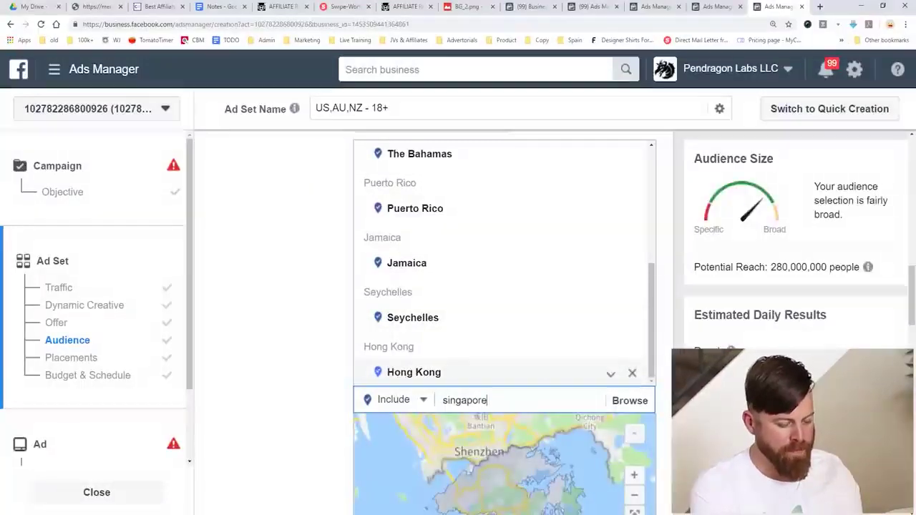
pyautogui.press('Return')
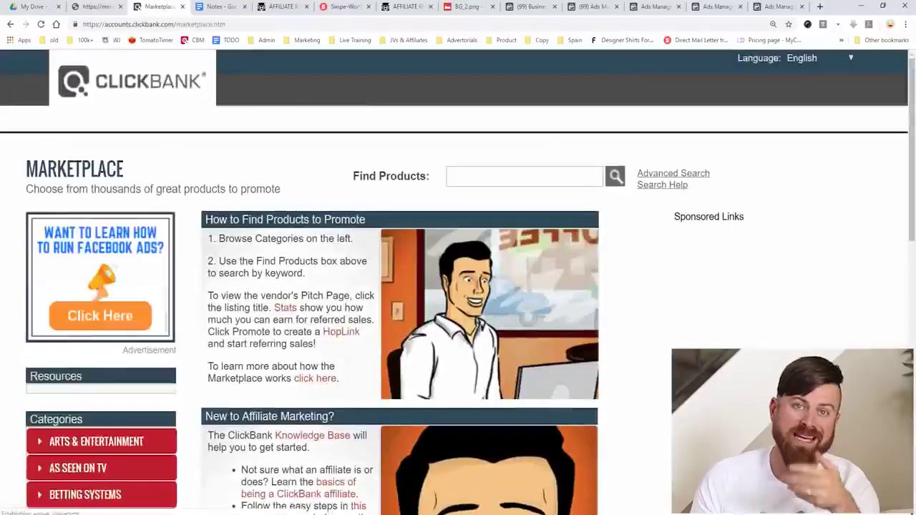
# Run a blank product search in the ClickBank marketplace and browse the listed offers down to Tedswoodworking.
pyautogui.click(524, 176)
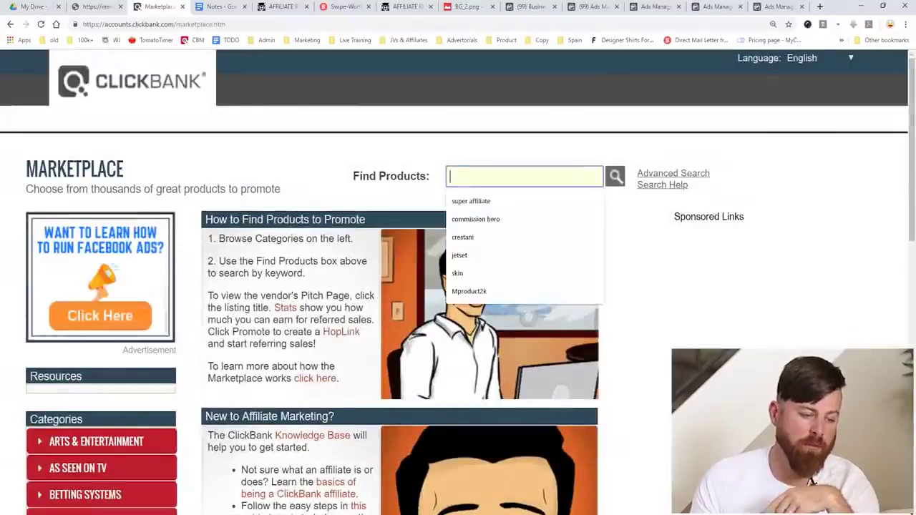
pyautogui.press('Return')
pyautogui.scroll(-8, 788, 469)
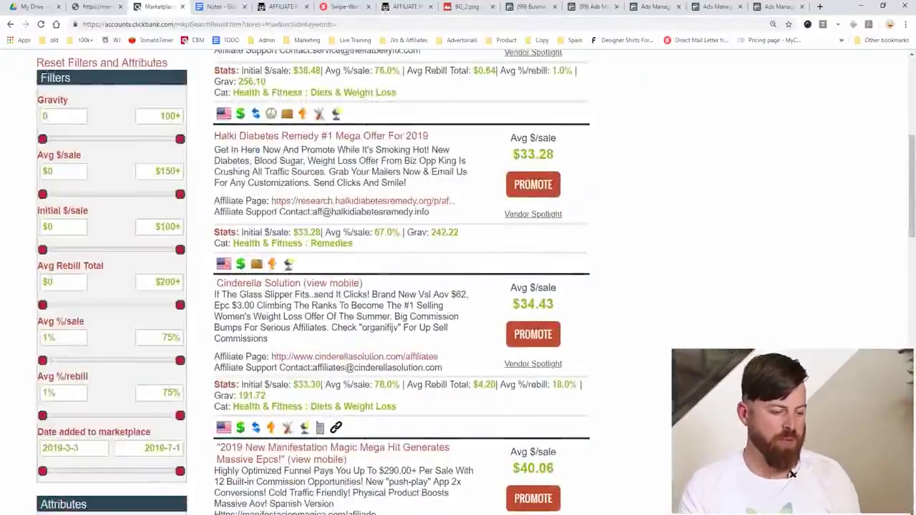
pyautogui.scroll(-7, 809, 481)
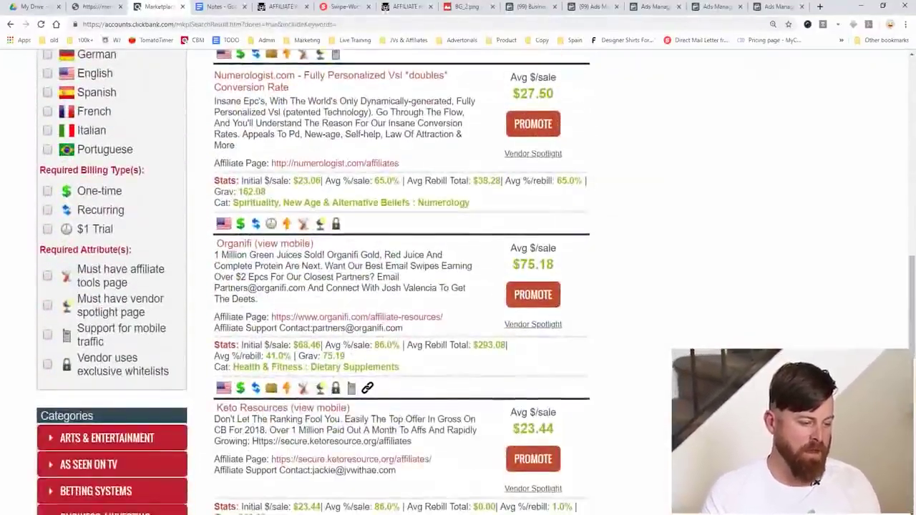
pyautogui.scroll(-5, 458, 282)
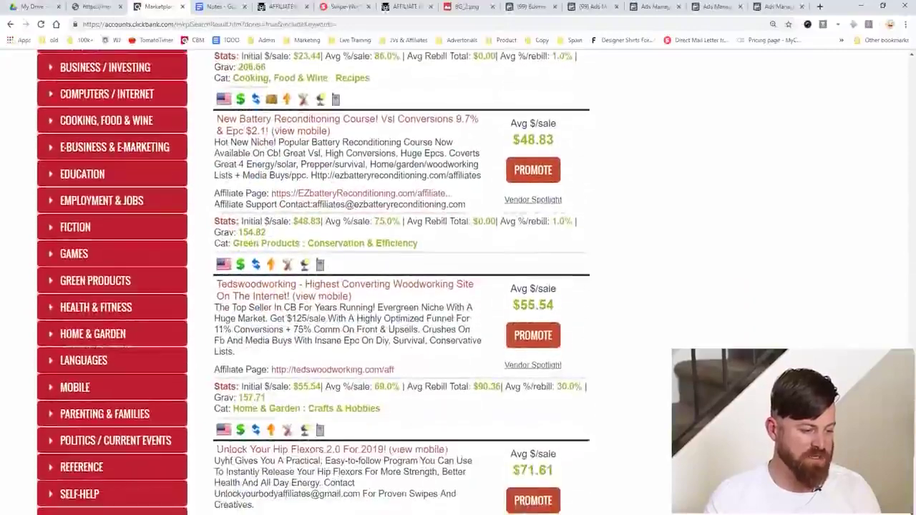
# Examine the Tedswoodworking offer's average earnings per sale together with its average rebill total.
pyautogui.moveTo(324, 332); pyautogui.dragTo(588, 338)
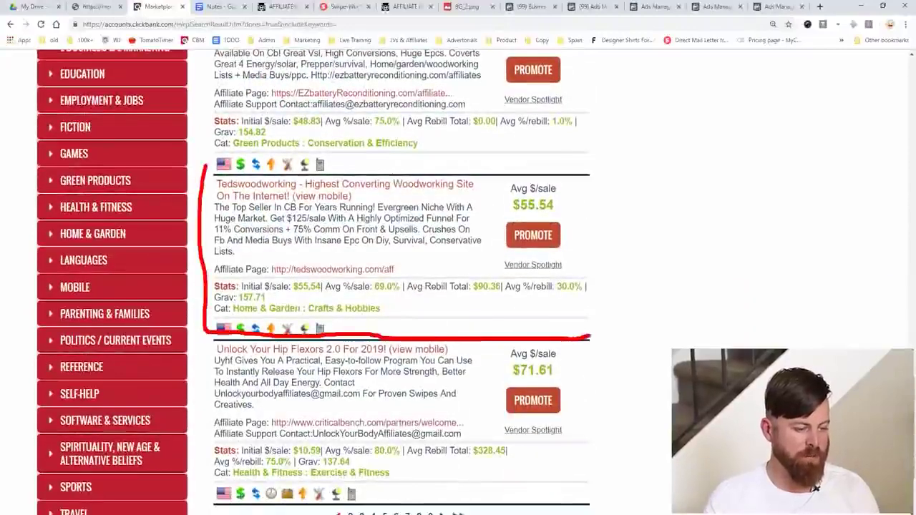
pyautogui.moveTo(506, 165); pyautogui.dragTo(254, 166)
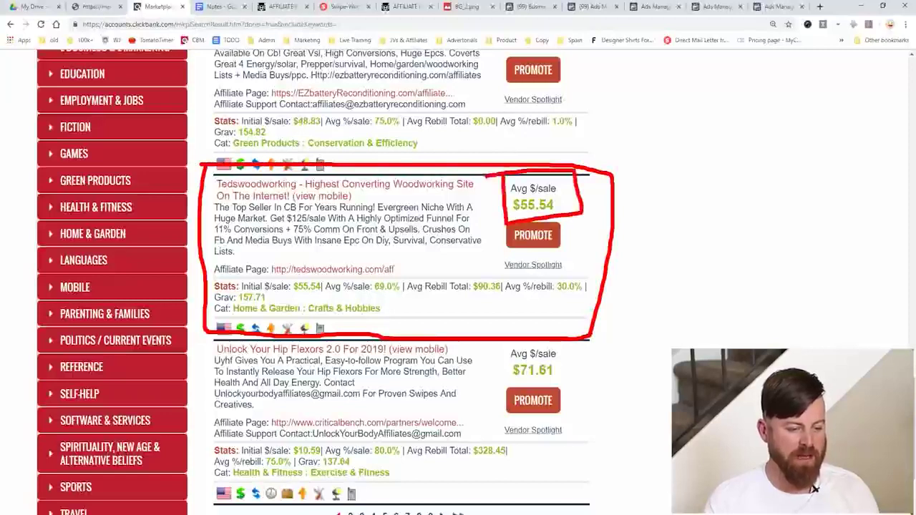
pyautogui.moveTo(607, 165); pyautogui.dragTo(610, 218)
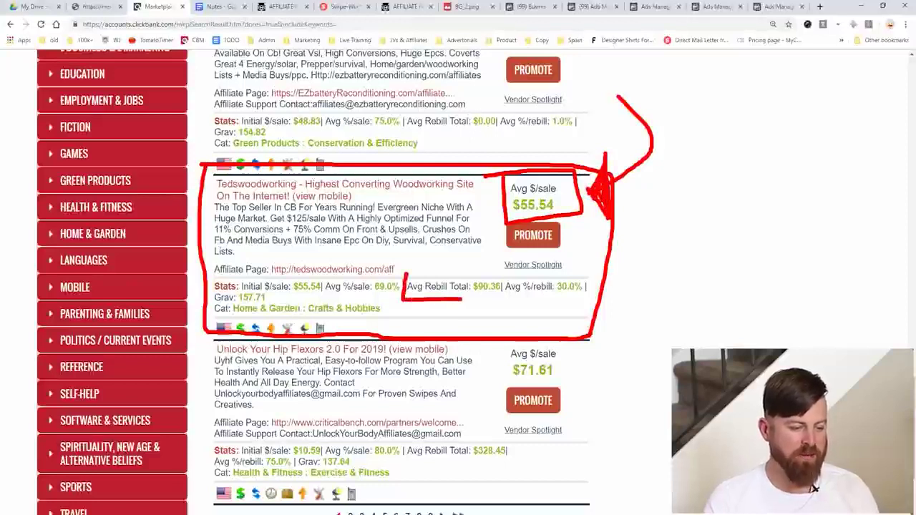
pyautogui.moveTo(458, 270); pyautogui.dragTo(399, 270)
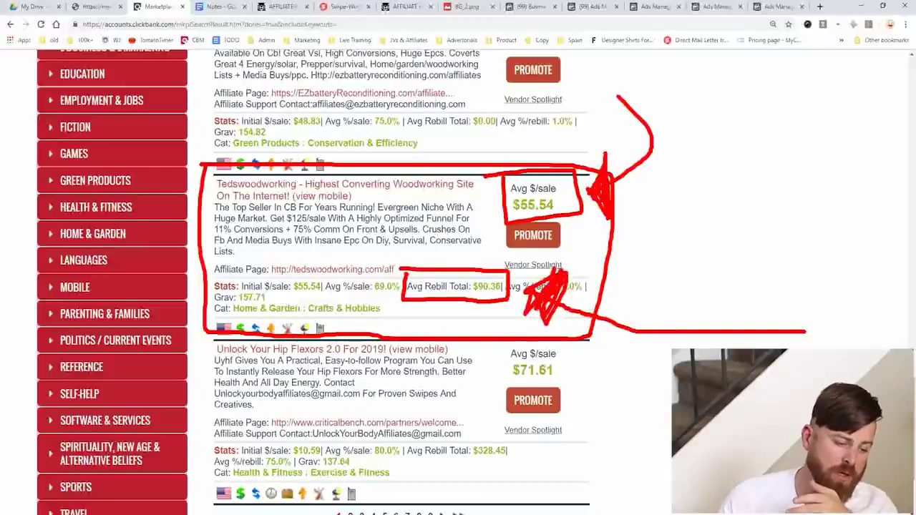
pyautogui.moveTo(762, 171); pyautogui.dragTo(772, 184)
pyautogui.moveTo(827, 181); pyautogui.dragTo(791, 226)
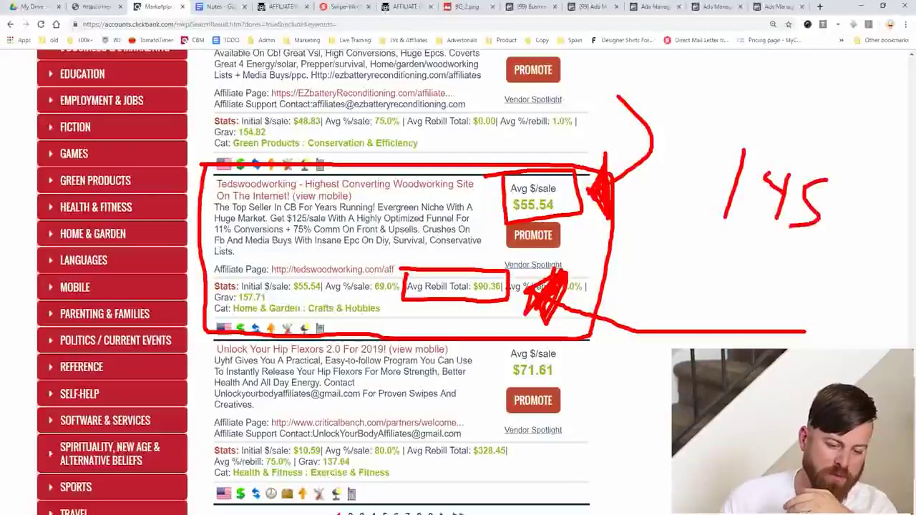
pyautogui.moveTo(719, 136); pyautogui.dragTo(626, 212)
pyautogui.moveTo(693, 111); pyautogui.dragTo(656, 218)
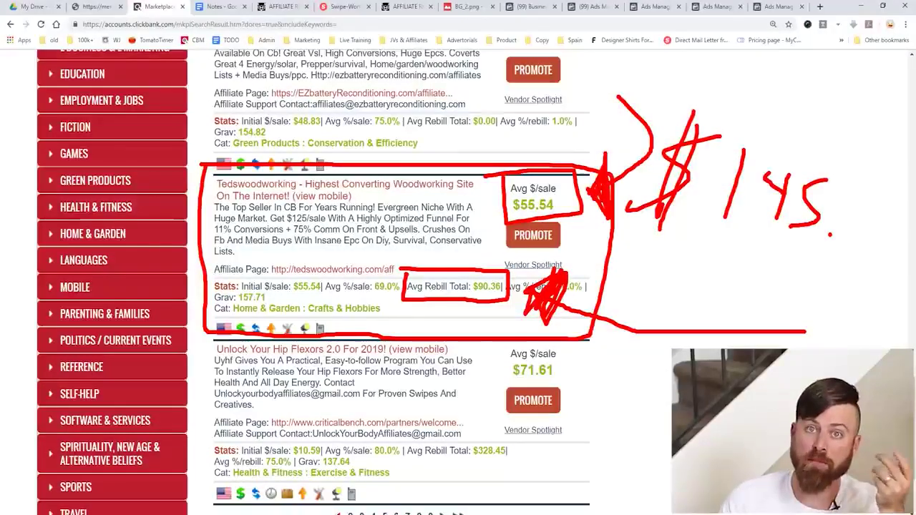
pyautogui.moveTo(420, 230)
pyautogui.mouseDown()
pyautogui.moveTo(301, 315)
pyautogui.moveTo(415, 337)
pyautogui.moveTo(472, 229)
pyautogui.mouseUp()
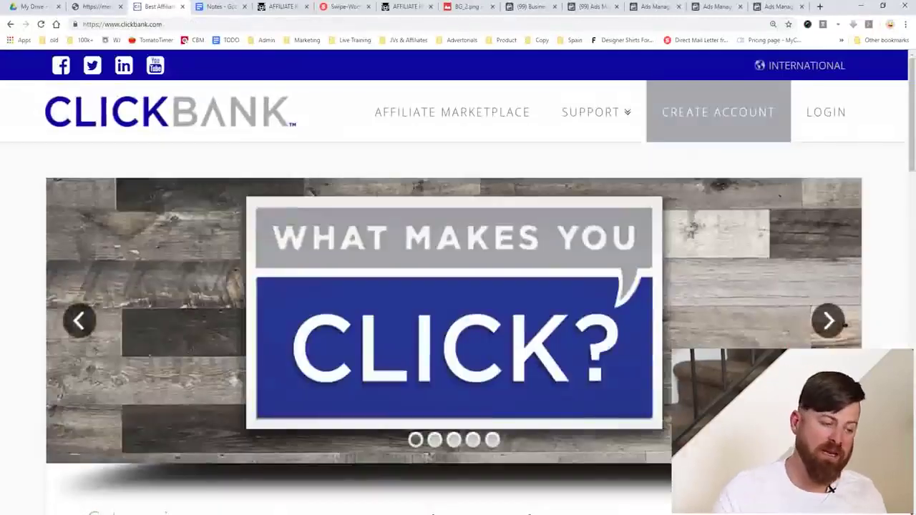
# Go from the ClickBank home page to the Affiliate Marketplace and list all products with an empty search.
pyautogui.moveTo(332, 83)
pyautogui.mouseDown()
pyautogui.moveTo(39, 51)
pyautogui.moveTo(332, 53)
pyautogui.moveTo(106, 170)
pyautogui.mouseUp()
pyautogui.moveTo(451, 81)
pyautogui.mouseDown()
pyautogui.moveTo(558, 100)
pyautogui.moveTo(545, 108)
pyautogui.moveTo(503, 48)
pyautogui.moveTo(404, 87)
pyautogui.moveTo(289, 73)
pyautogui.mouseUp()
pyautogui.press('Escape')
pyautogui.click(452, 112)
pyautogui.moveTo(632, 149)
pyautogui.mouseDown()
pyautogui.moveTo(591, 165)
pyautogui.moveTo(644, 200)
pyautogui.mouseUp()
pyautogui.press('Escape')
pyautogui.moveTo(633, 165); pyautogui.dragTo(708, 190)
pyautogui.click(614, 176)
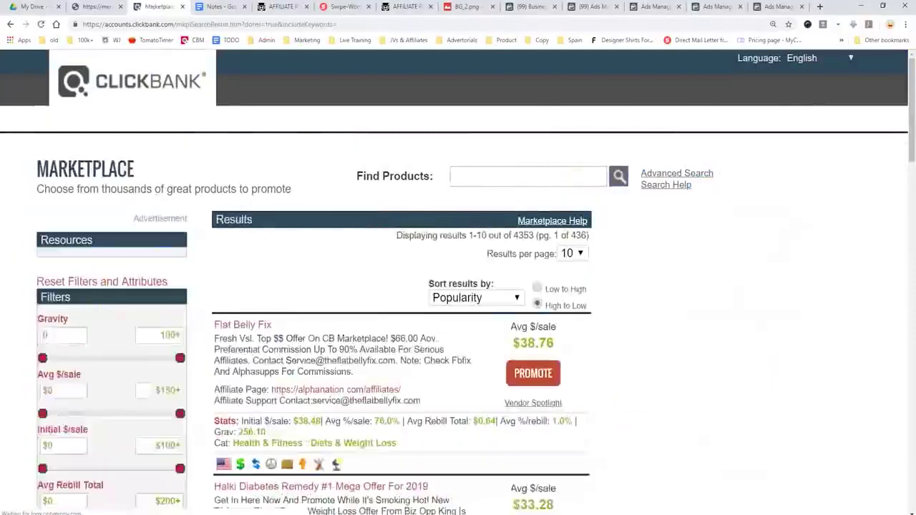
# Examine the Flat Belly Fix listing, comparing its average earnings per sale with its average rebill total.
pyautogui.scroll(-2, 459, 286)
pyautogui.moveTo(210, 142)
pyautogui.mouseDown()
pyautogui.moveTo(205, 335)
pyautogui.moveTo(555, 331)
pyautogui.moveTo(305, 149)
pyautogui.mouseUp()
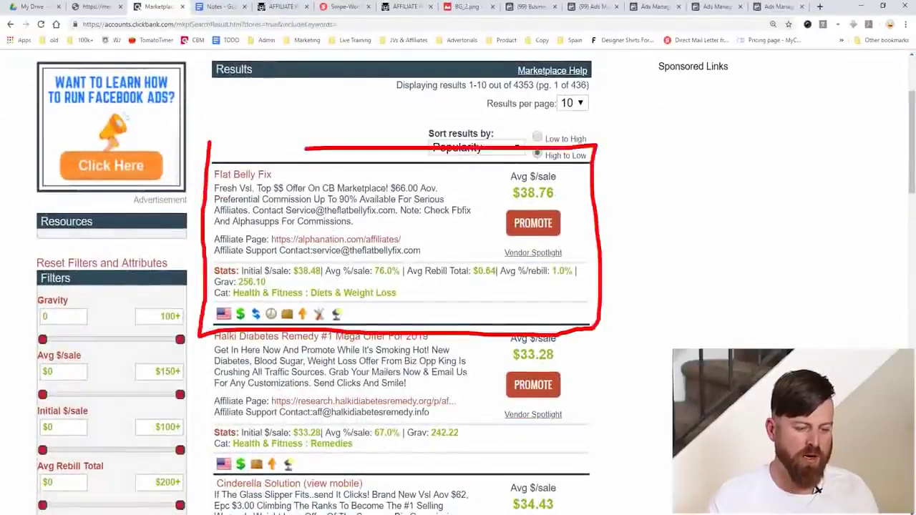
pyautogui.moveTo(646, 64)
pyautogui.mouseDown()
pyautogui.moveTo(717, 165)
pyautogui.moveTo(621, 240)
pyautogui.mouseUp()
pyautogui.moveTo(653, 179); pyautogui.dragTo(621, 240)
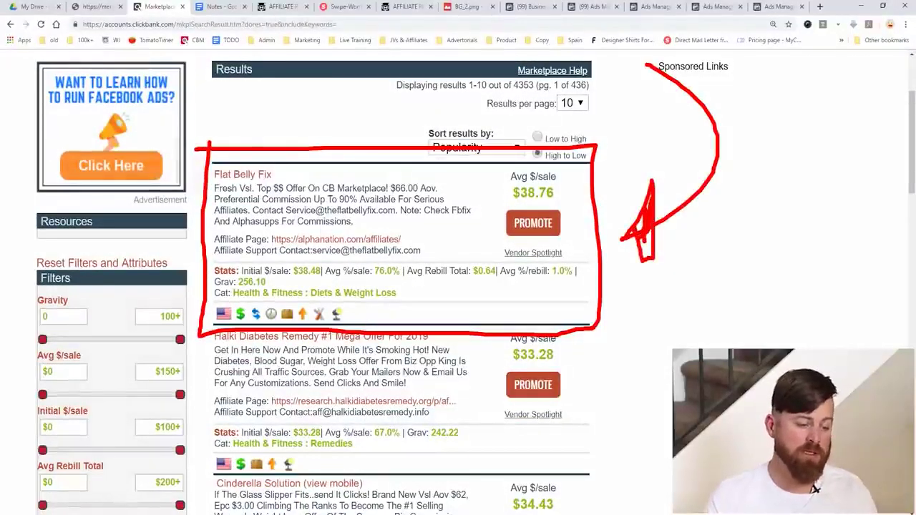
pyautogui.moveTo(563, 171); pyautogui.dragTo(491, 166)
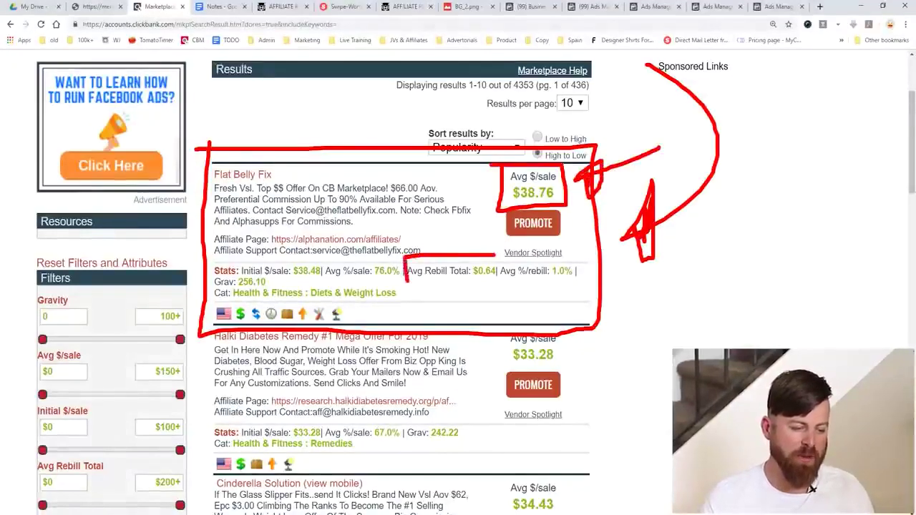
pyautogui.moveTo(497, 284); pyautogui.dragTo(495, 256)
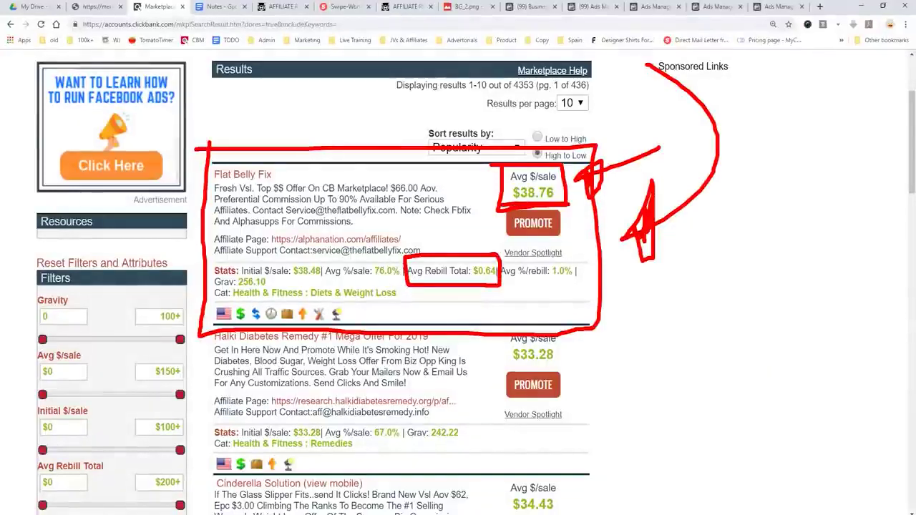
pyautogui.press('Escape')
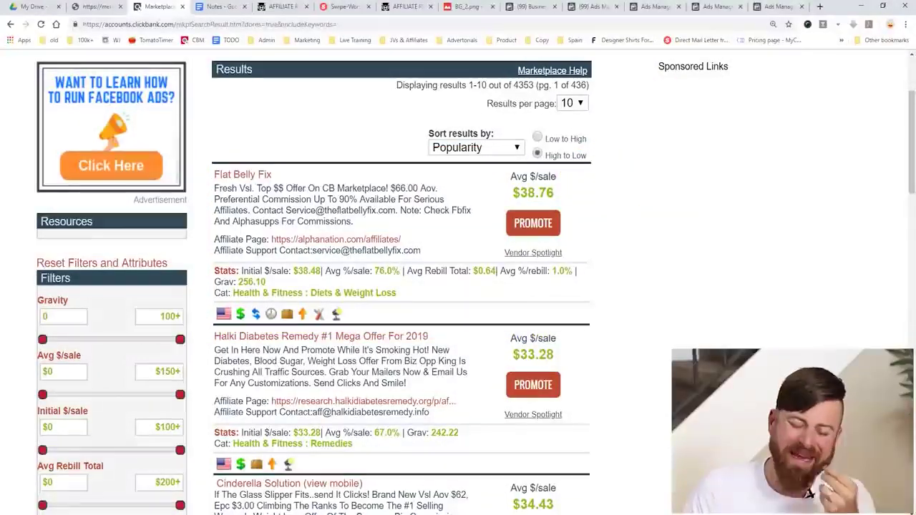
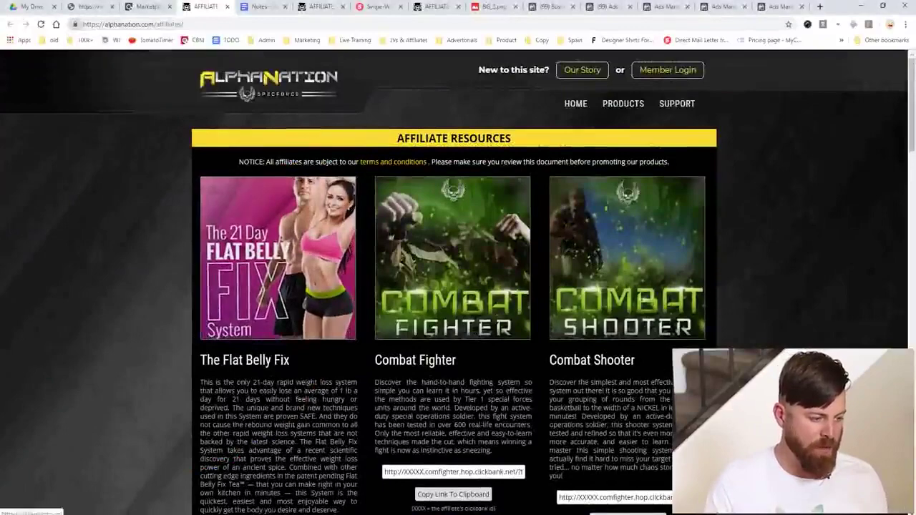
# Look over the AlphaNation affiliate resources page for The Flat Belly Fix description, affiliate link and email swipe.
pyautogui.scroll(-7, 453, 286)
pyautogui.scroll(4, 453, 286)
pyautogui.scroll(3, 823, 474)
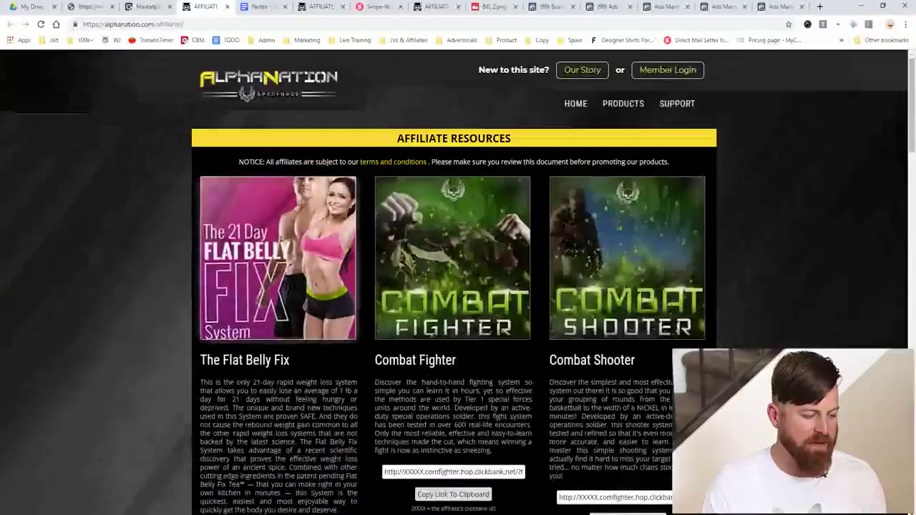
pyautogui.scroll(-3, 453, 286)
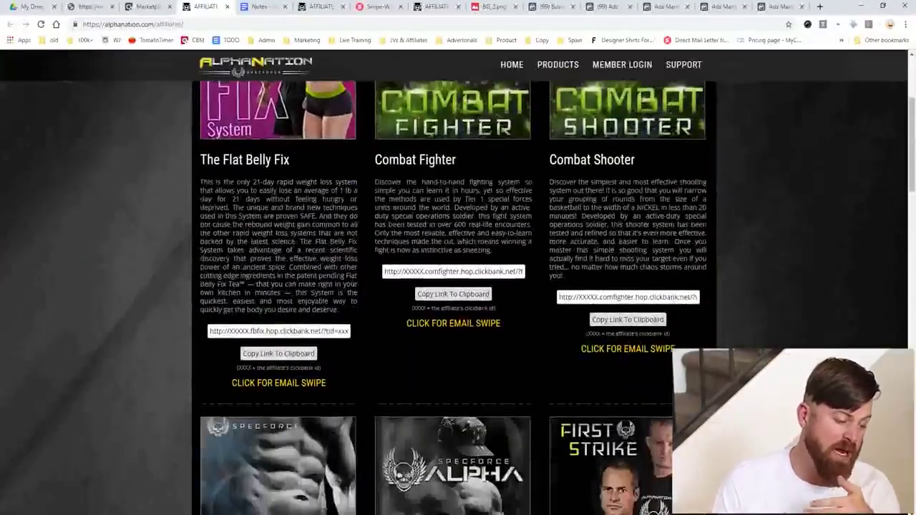
# Look over The Flat Belly Fix description on the affiliate page and open its email swipe in a separate tab.
pyautogui.moveTo(237, 192); pyautogui.dragTo(315, 277)
pyautogui.click(315, 276)
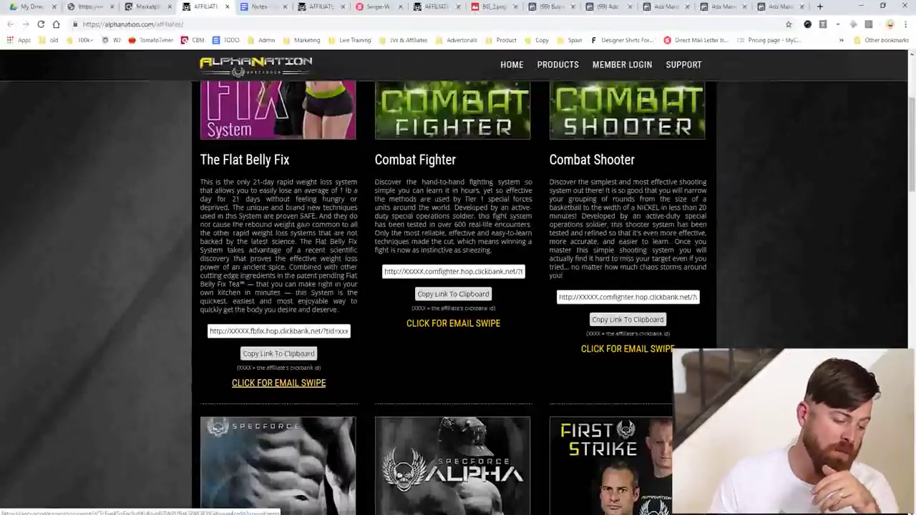
pyautogui.keyDown('ctrl'); pyautogui.click(279, 383); pyautogui.keyUp('ctrl')
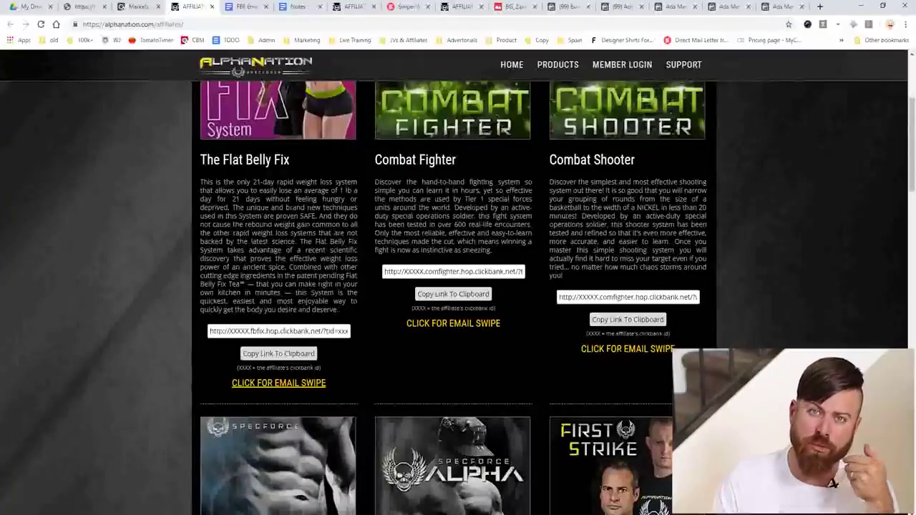
# Return to the ClickBank Marketplace results and search the products for "fat decimator".
pyautogui.hotkey('ctrl', 'shift', 'Tab')
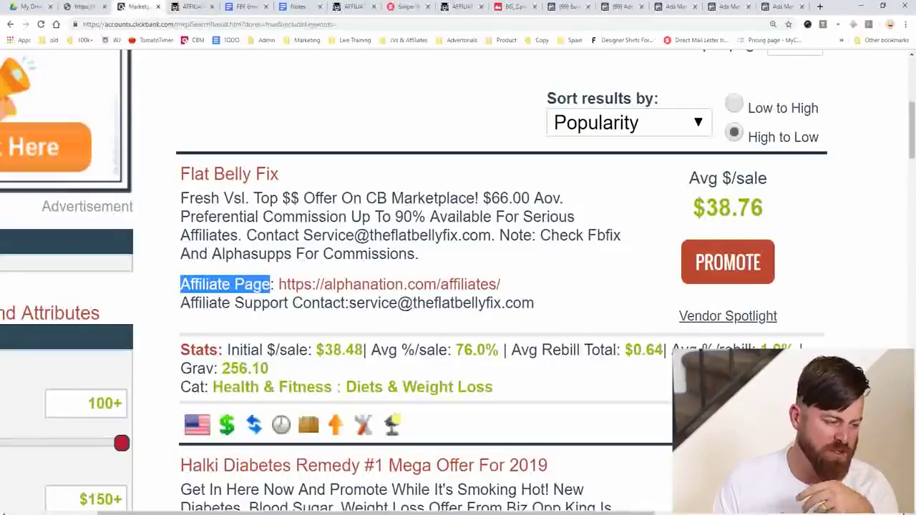
pyautogui.scroll(-3, 412, 281)
pyautogui.scroll(-3, 413, 281)
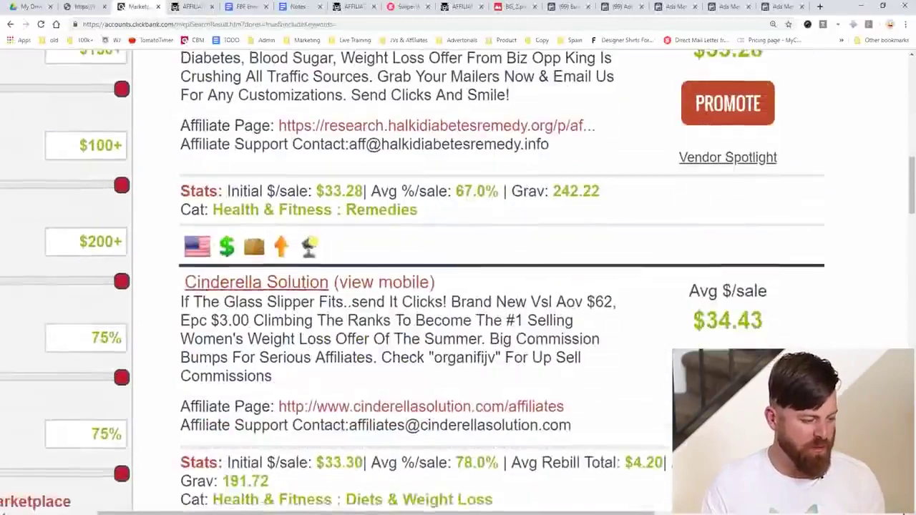
pyautogui.scroll(5, 413, 281)
pyautogui.scroll(4, 821, 475)
pyautogui.hscroll(-2, 821, 475)
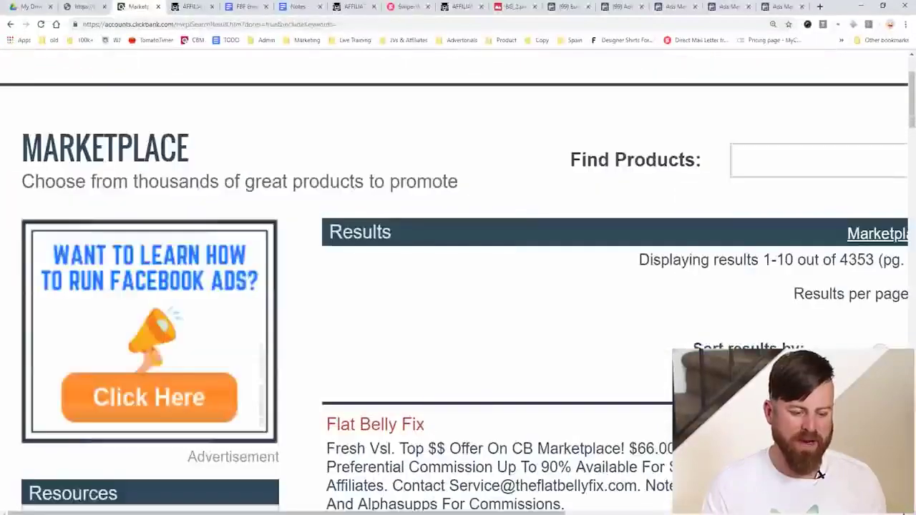
pyautogui.click(815, 160)
pyautogui.write('fat d')
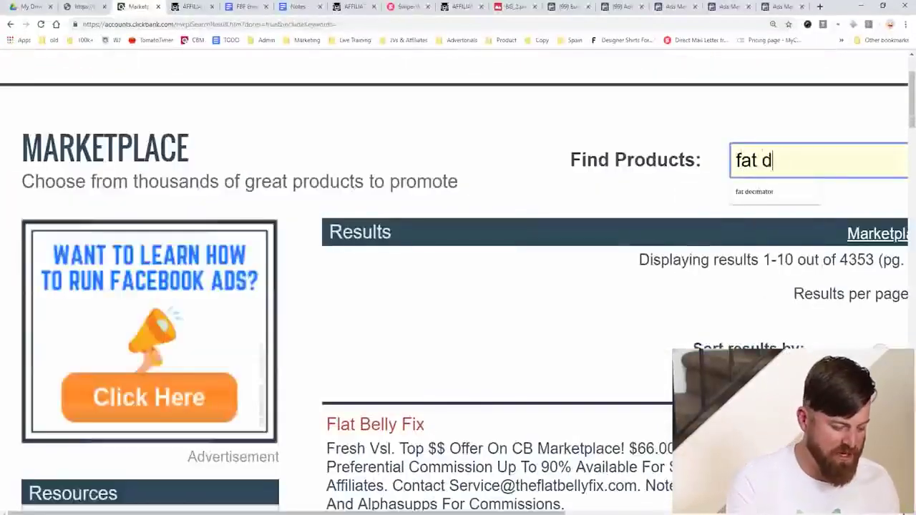
pyautogui.write('ecimator')
pyautogui.press('Return')
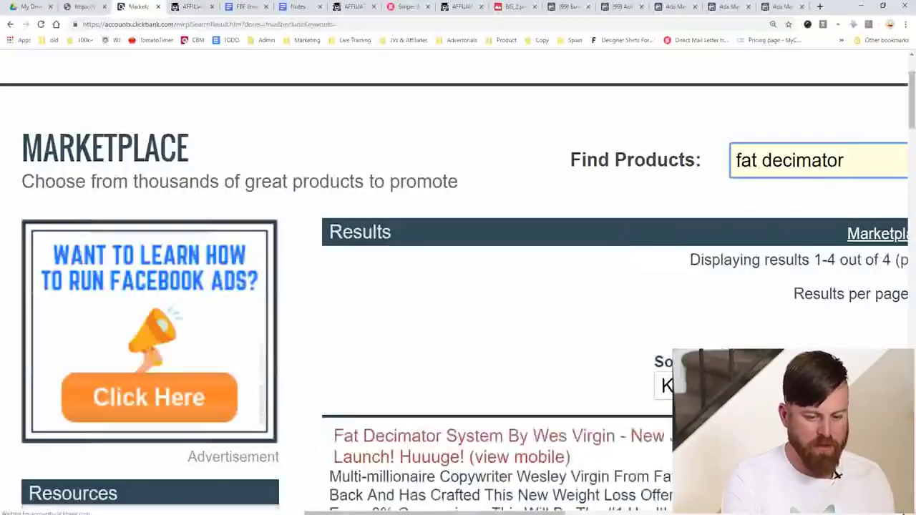
# Examine the Fat Decimator System listing and open its affiliate page.
pyautogui.scroll(-2, 813, 474)
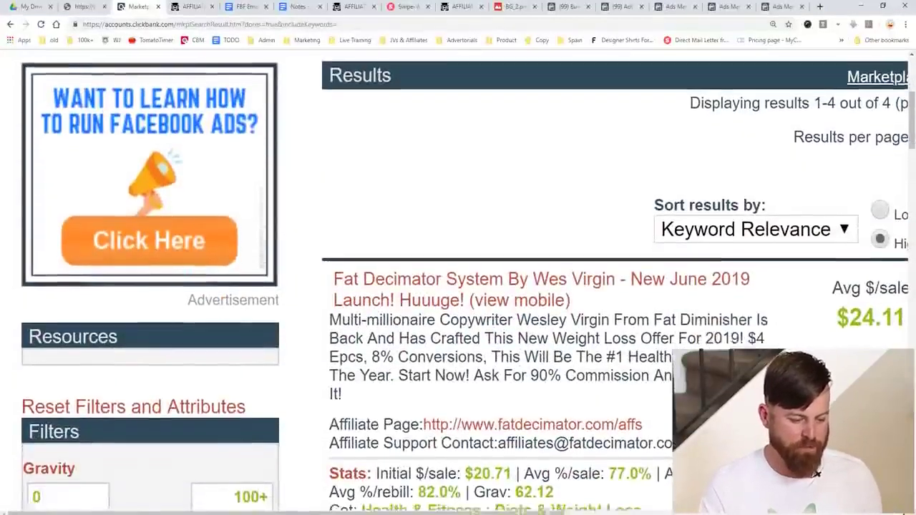
pyautogui.scroll(-2, 816, 474)
pyautogui.moveTo(333, 186); pyautogui.dragTo(642, 186)
pyautogui.click(643, 215)
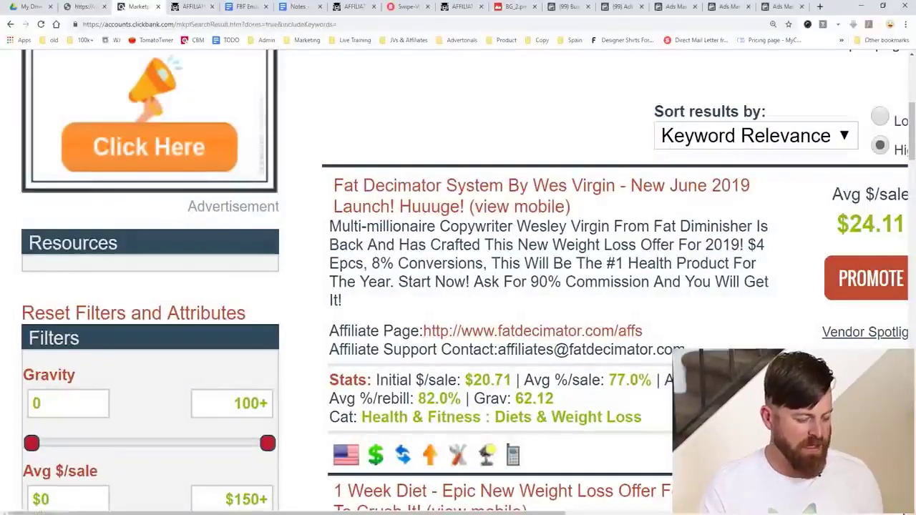
pyautogui.moveTo(617, 303)
pyautogui.mouseDown()
pyautogui.moveTo(414, 322)
pyautogui.moveTo(580, 307)
pyautogui.moveTo(434, 318)
pyautogui.mouseUp()
pyautogui.press('Escape')
pyautogui.click(434, 333)
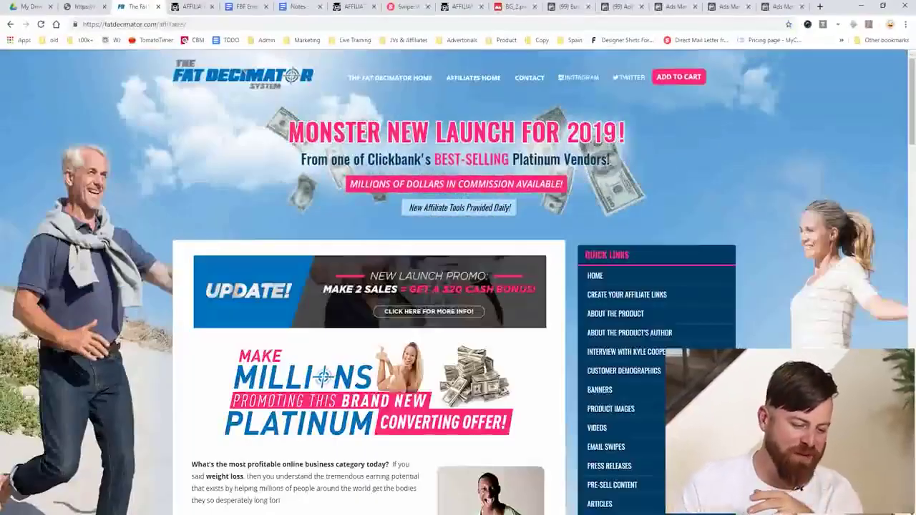
# Look over the introduction and author photo on the Fat Decimator affiliate page.
pyautogui.scroll(-1, 458, 286)
pyautogui.scroll(-2, 458, 286)
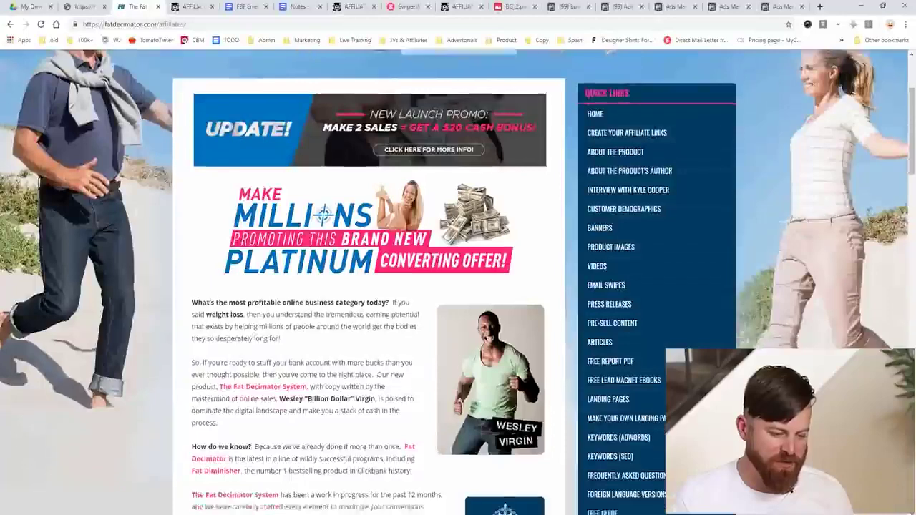
pyautogui.scroll(-1, 458, 287)
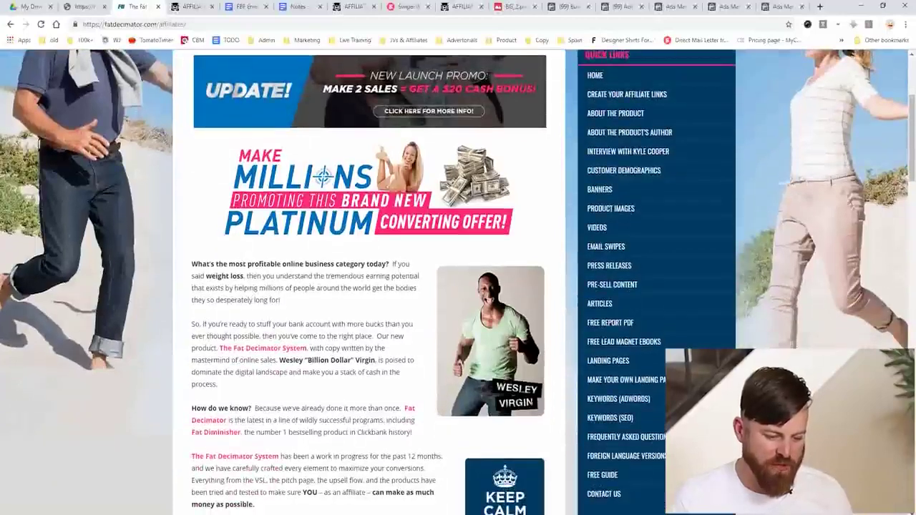
pyautogui.moveTo(510, 241)
pyautogui.mouseDown()
pyautogui.moveTo(401, 390)
pyautogui.moveTo(487, 505)
pyautogui.mouseUp()
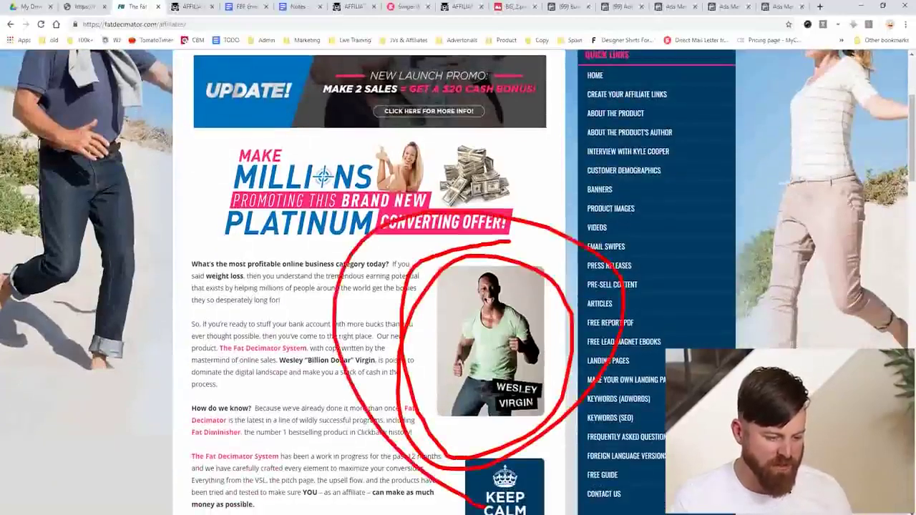
pyautogui.press('e')
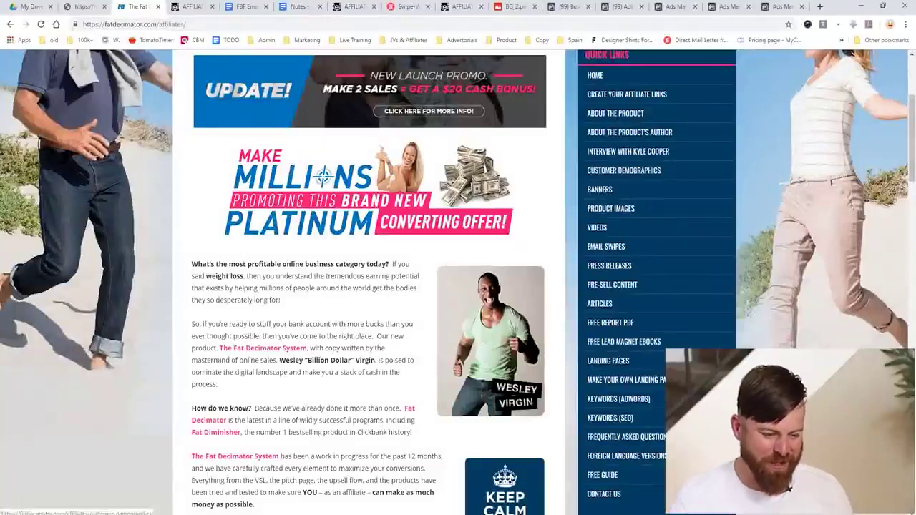
# Enlarge the Fat Decimator affiliate site, open its Customer Demographics page and examine the gender and age breakdown.
pyautogui.hotkey('ctrl', '+')
pyautogui.hotkey('ctrl', '+')
pyautogui.hotkey('ctrl', '+')
pyautogui.hotkey('ctrl', '+')
pyautogui.hotkey('ctrl', '+')
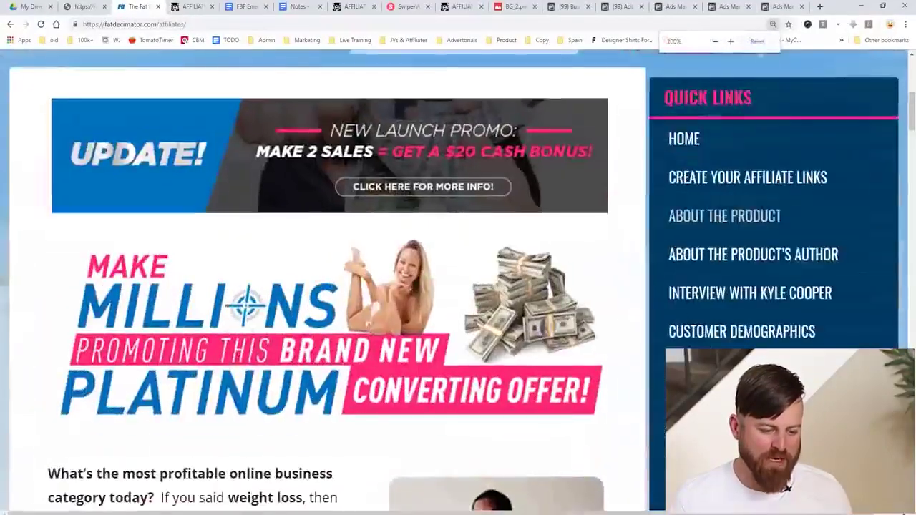
pyautogui.hotkey('ctrl', '+')
pyautogui.hotkey('ctrl', '-')
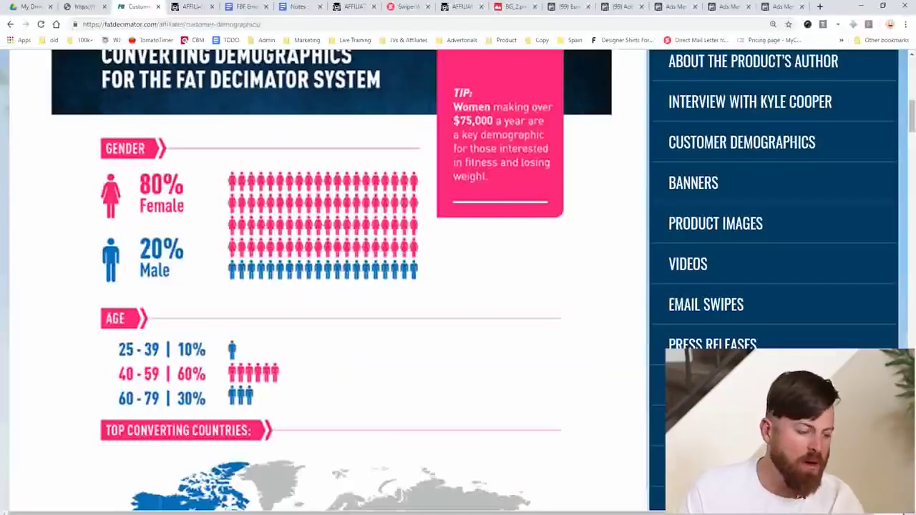
pyautogui.scroll(3, 330, 287)
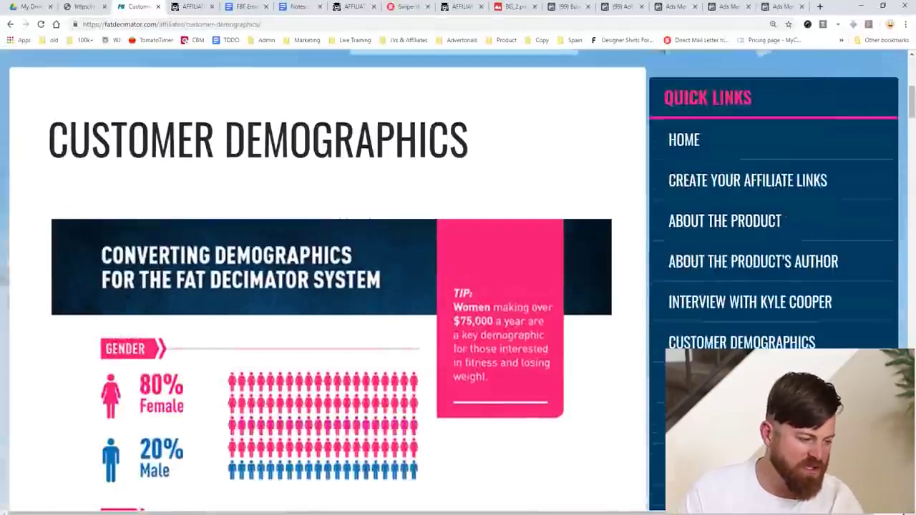
pyautogui.scroll(-1, 329, 286)
pyautogui.scroll(-3, 329, 286)
pyautogui.scroll(-1, 329, 287)
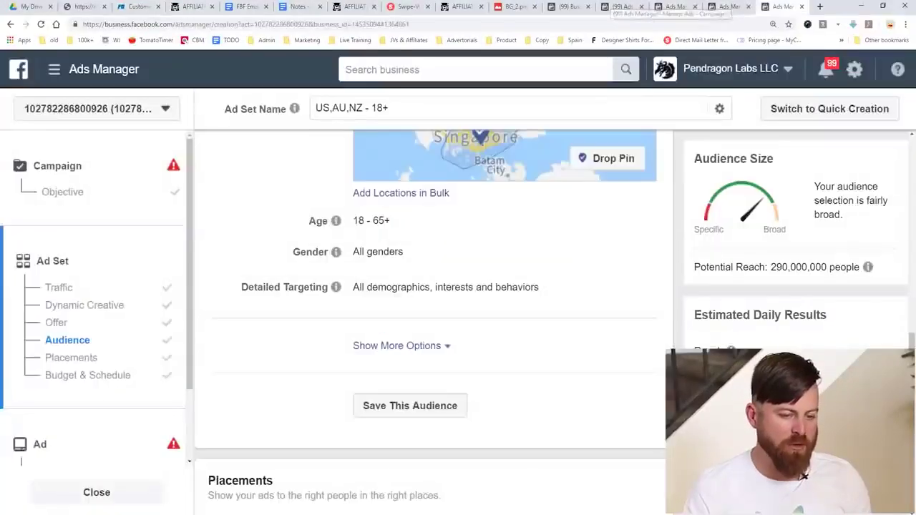
# Switch to the Ads Manager ad set and limit the audience's gender to Women.
pyautogui.click(780, 6)
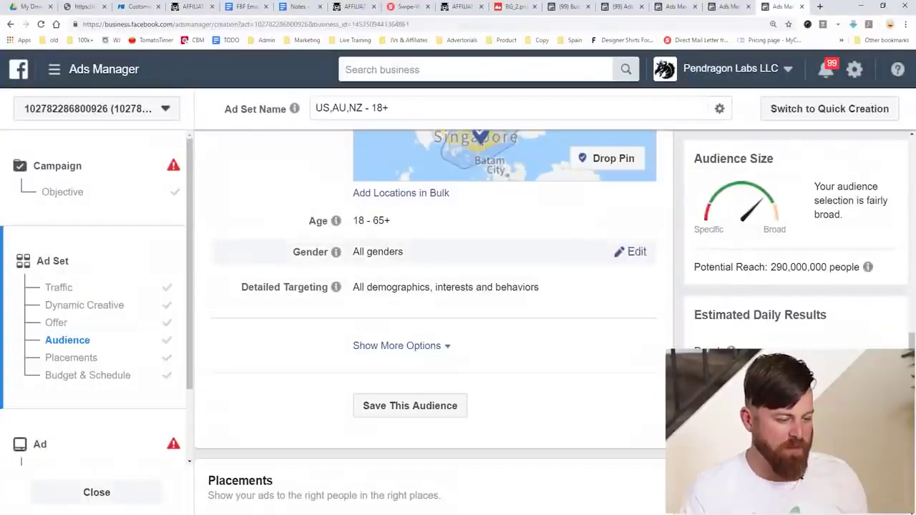
pyautogui.moveTo(336, 252)
pyautogui.moveTo(414, 252)
pyautogui.mouseDown()
pyautogui.moveTo(378, 294)
pyautogui.moveTo(295, 256)
pyautogui.mouseUp()
pyautogui.moveTo(644, 222)
pyautogui.mouseDown()
pyautogui.moveTo(644, 303)
pyautogui.moveTo(608, 221)
pyautogui.mouseUp()
pyautogui.press('Escape')
pyautogui.click(636, 251)
pyautogui.click(451, 254)
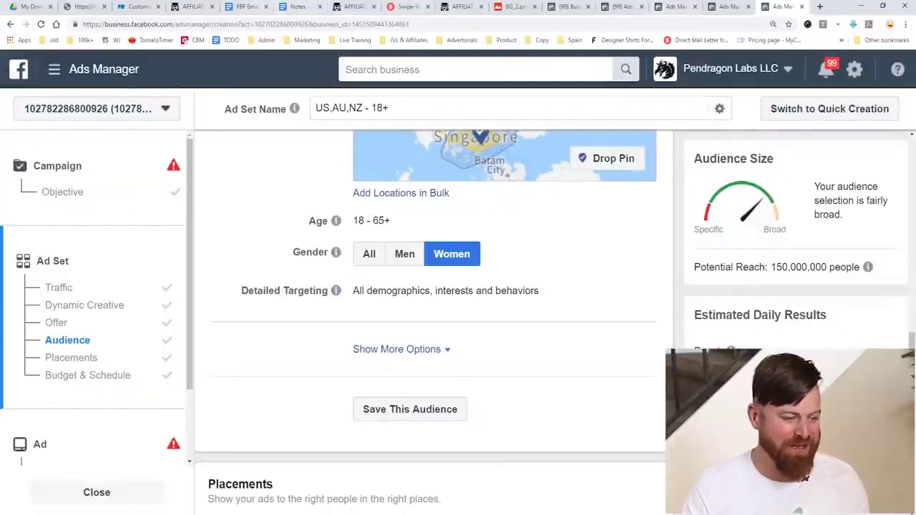
# Check the age breakdown on the Fat Decimator demographics page and set the ad set's audience age range to 40-59.
pyautogui.click(138, 7)
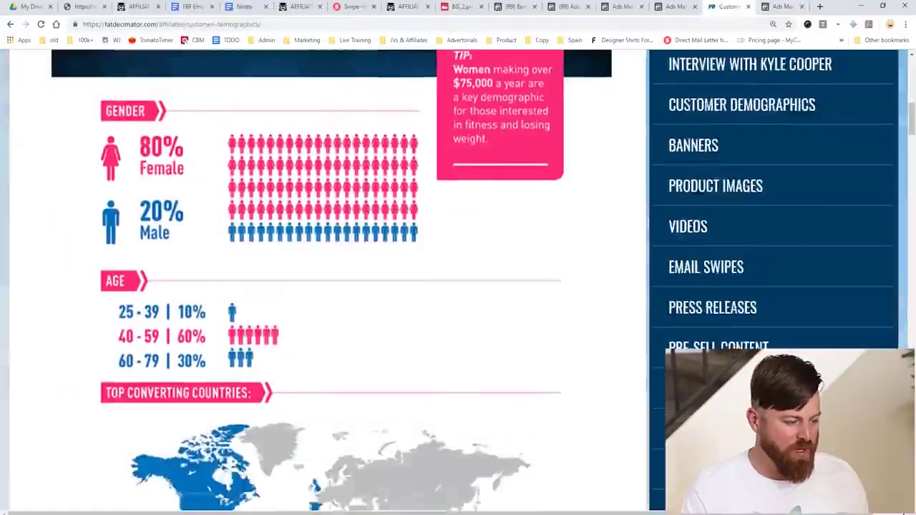
pyautogui.scroll(-2, 344, 286)
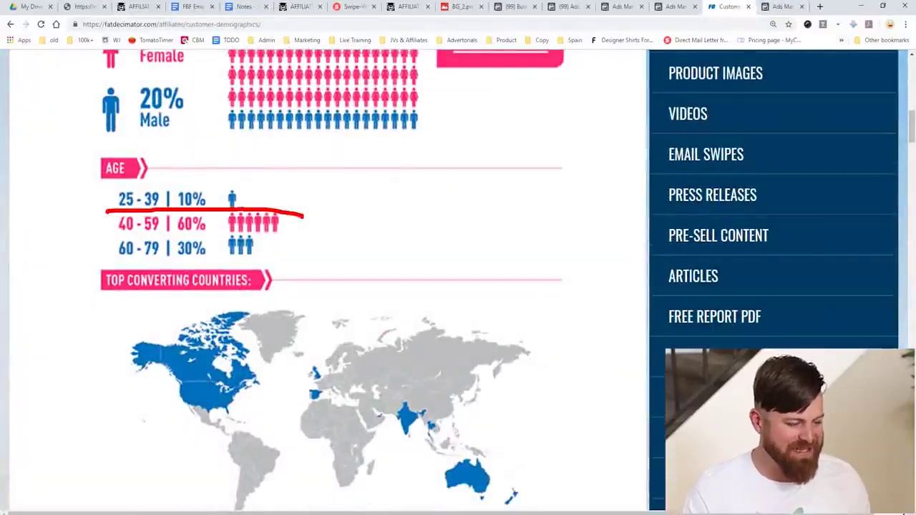
pyautogui.moveTo(276, 209); pyautogui.dragTo(130, 204)
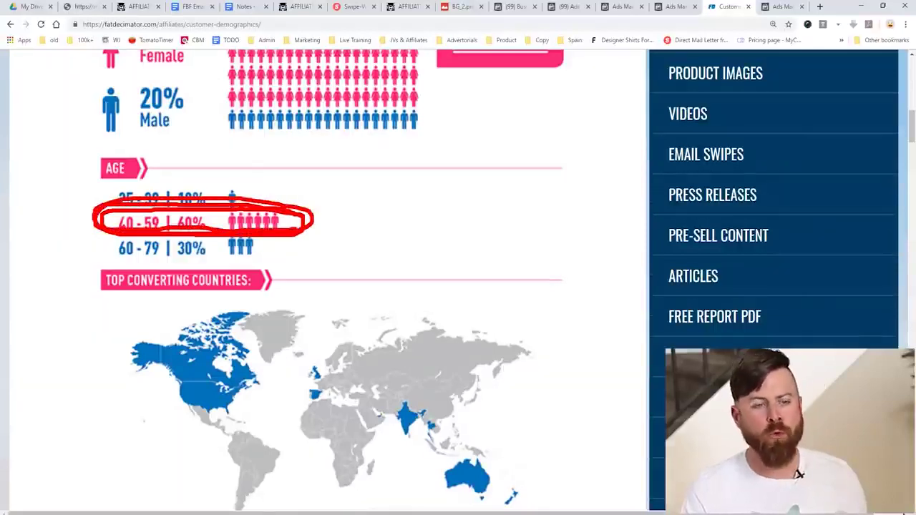
pyautogui.hotkey('ctrl', 'Tab')
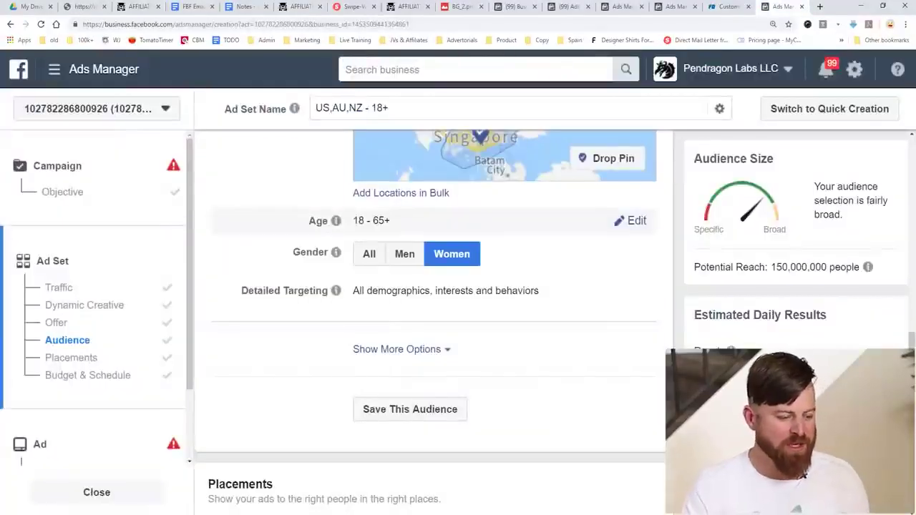
pyautogui.click(635, 221)
pyautogui.click(377, 222)
pyautogui.moveTo(485, 209)
pyautogui.mouseDown()
pyautogui.moveTo(446, 259)
pyautogui.moveTo(323, 210)
pyautogui.mouseUp()
pyautogui.moveTo(335, 255)
pyautogui.click(434, 223)
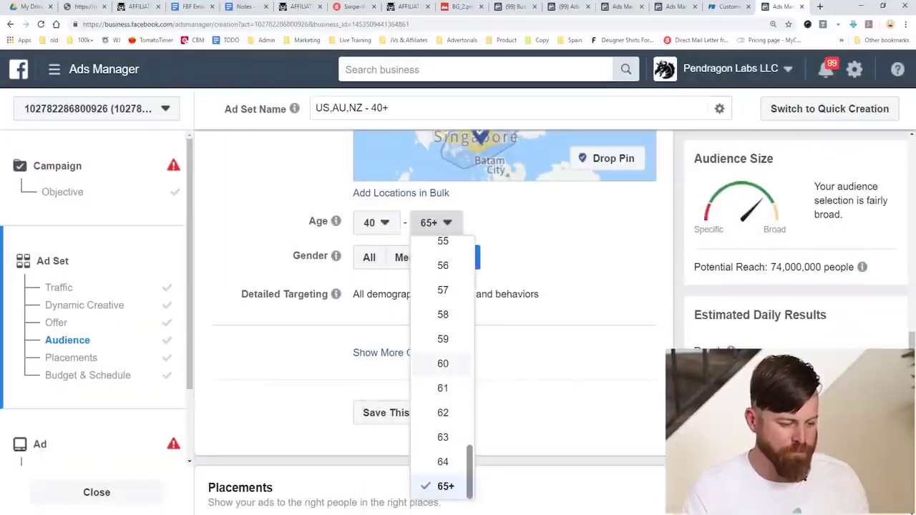
pyautogui.click(442, 340)
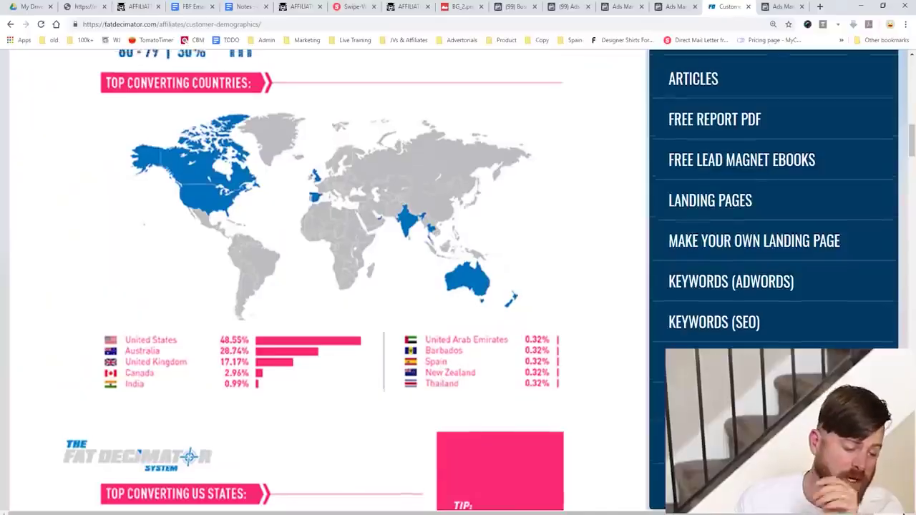
# Examine the top converting countries and top converting US states on the Fat Decimator Customer Demographics page.
pyautogui.scroll(3, 323, 286)
pyautogui.scroll(-3, 322, 286)
pyautogui.scroll(-2, 322, 286)
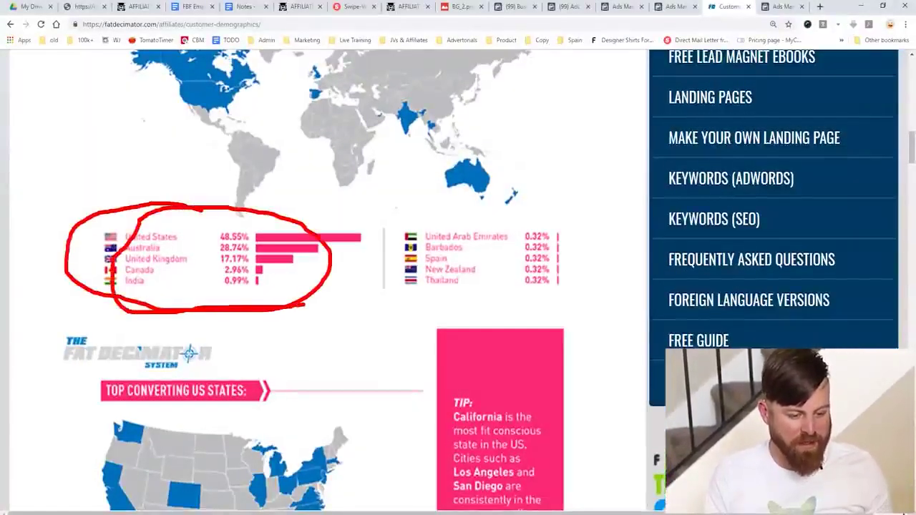
pyautogui.scroll(-4, 322, 286)
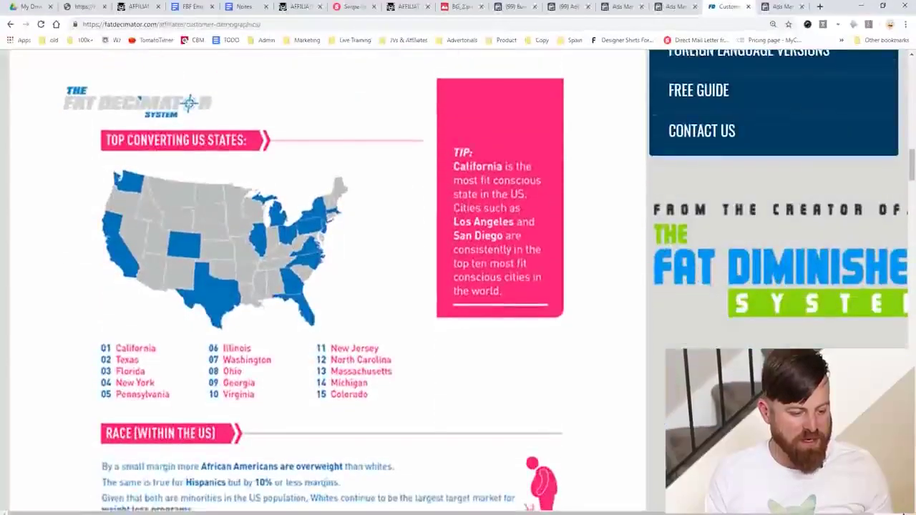
pyautogui.moveTo(342, 343); pyautogui.dragTo(197, 143)
pyautogui.moveTo(112, 305)
pyautogui.mouseDown()
pyautogui.moveTo(396, 291)
pyautogui.moveTo(63, 170)
pyautogui.mouseUp()
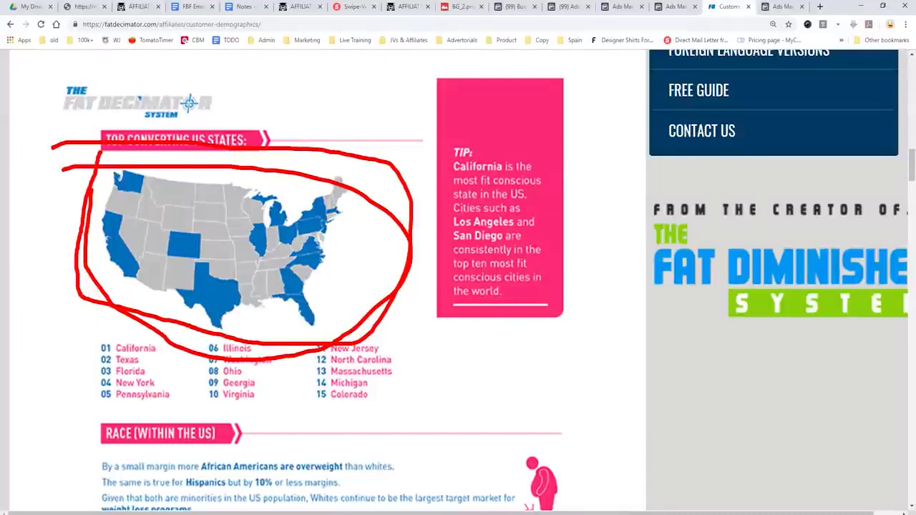
pyautogui.press('Escape')
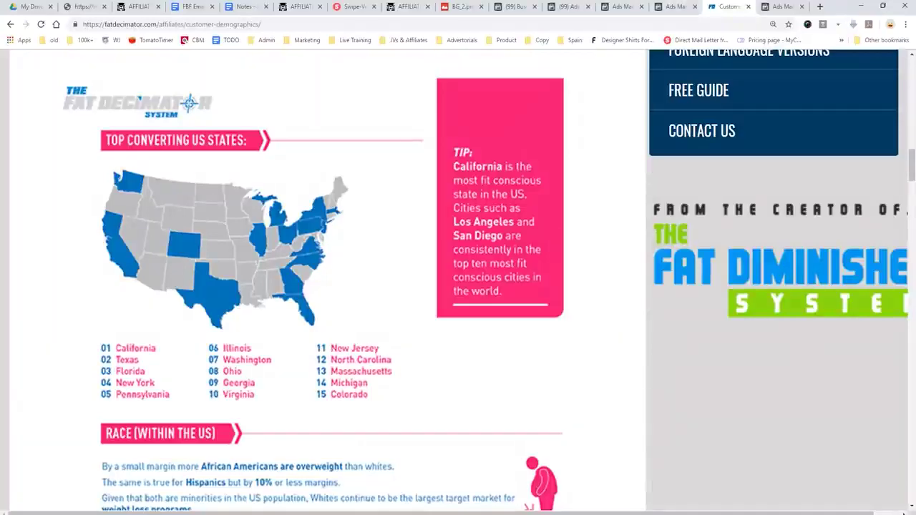
# Return to the ad set in Ads Manager and remove United States from the audience's locations.
pyautogui.hotkey('ctrl', 'Tab')
pyautogui.scroll(5, 504, 301)
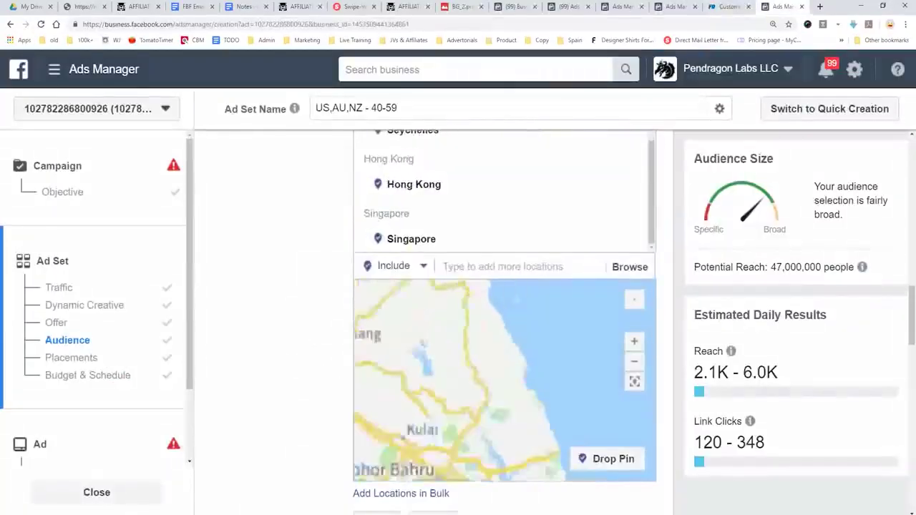
pyautogui.scroll(6, 504, 301)
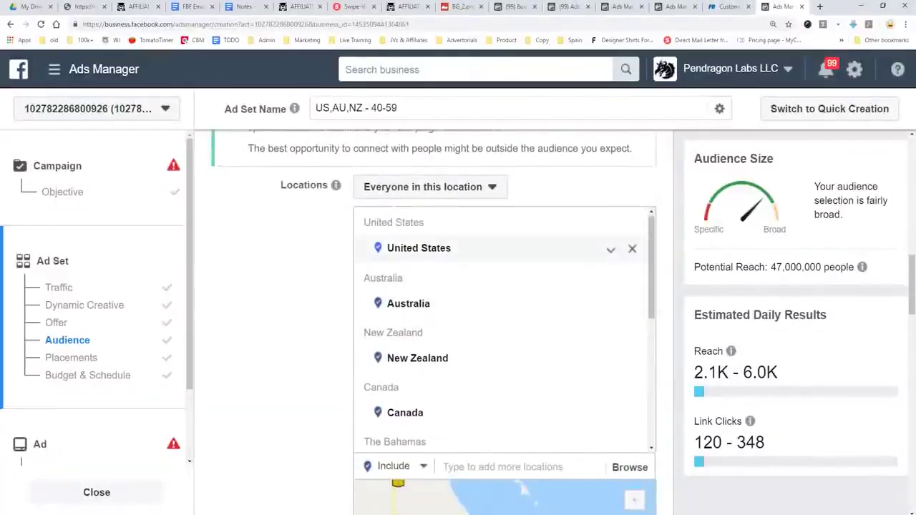
pyautogui.click(632, 248)
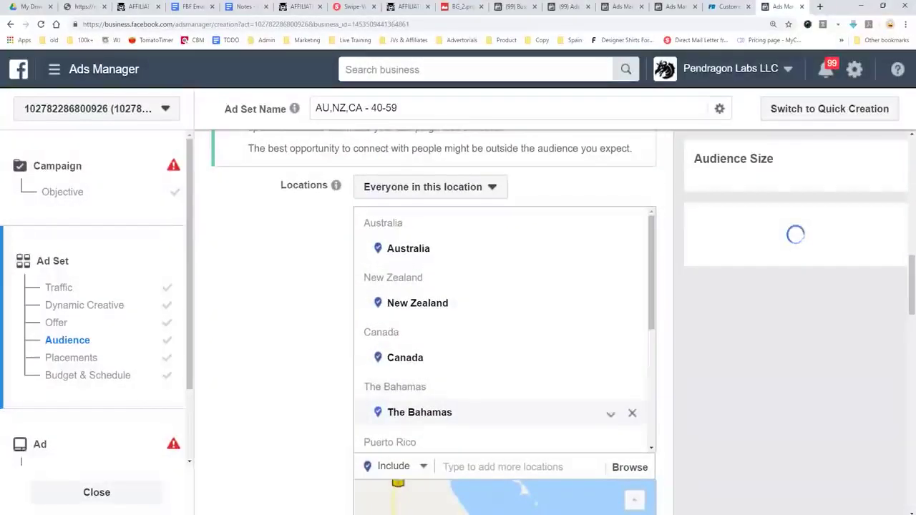
# Add the US states California, Washington and Colorado to the audience's included locations.
pyautogui.write('califor')
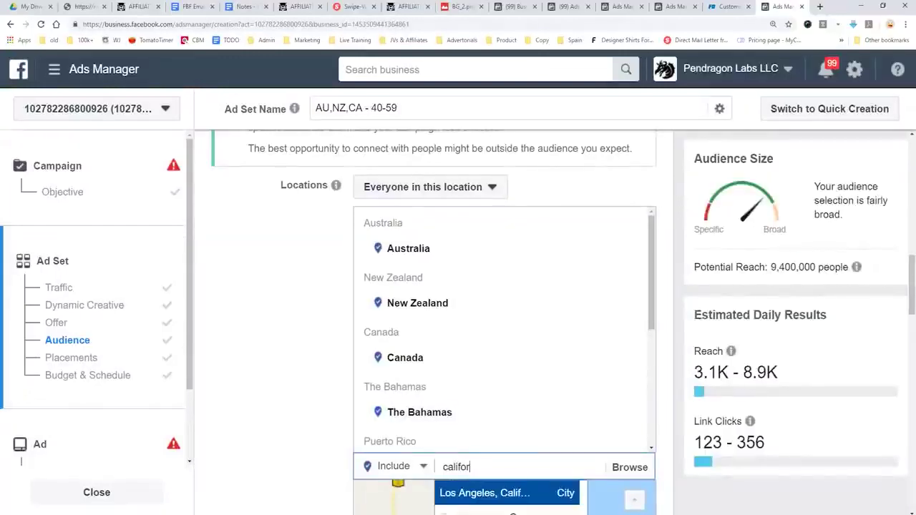
pyautogui.write('nia')
pyautogui.press('Return')
pyautogui.write('washington')
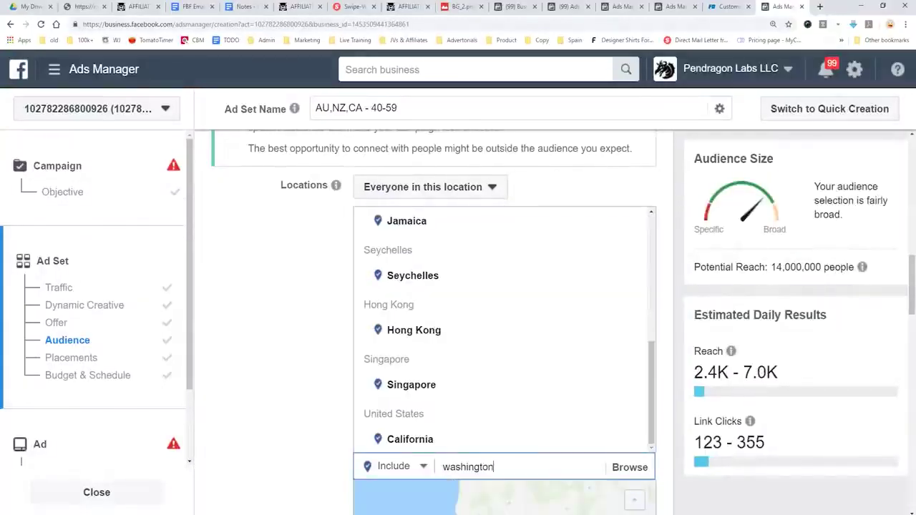
pyautogui.press('Return')
pyautogui.write('colorado')
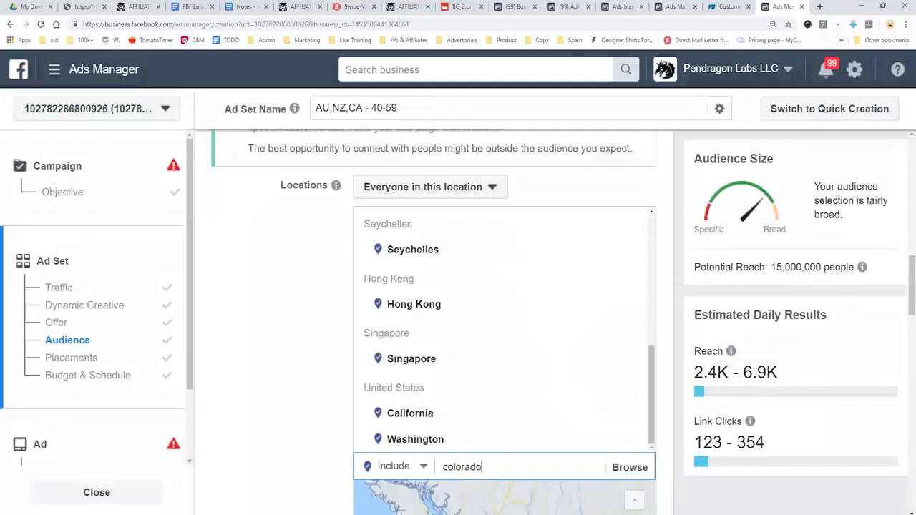
pyautogui.press('Return')
# Add Texas and Florida to the included locations and enter New York and South Carolina as further locations.
pyautogui.write('texas')
pyautogui.press('Return')
pyautogui.write('florida')
pyautogui.press('Return')
pyautogui.write('new york')
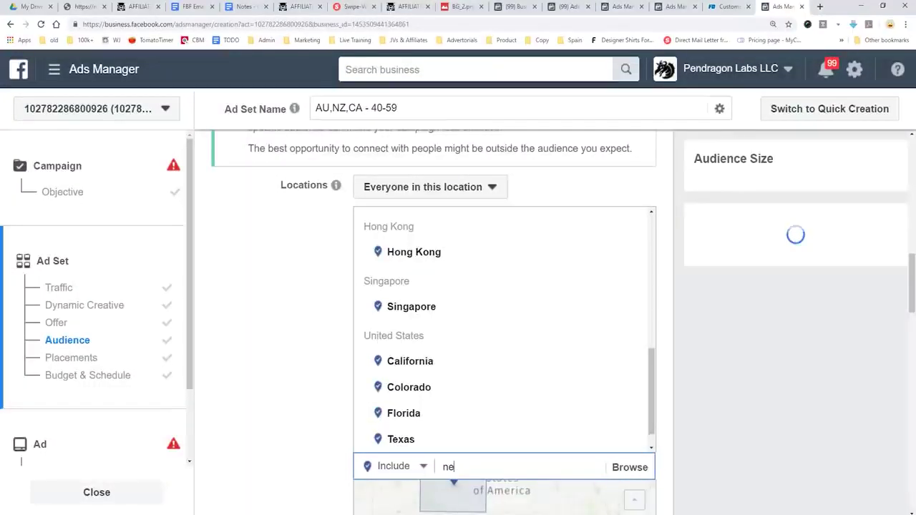
pyautogui.write('south caroli')
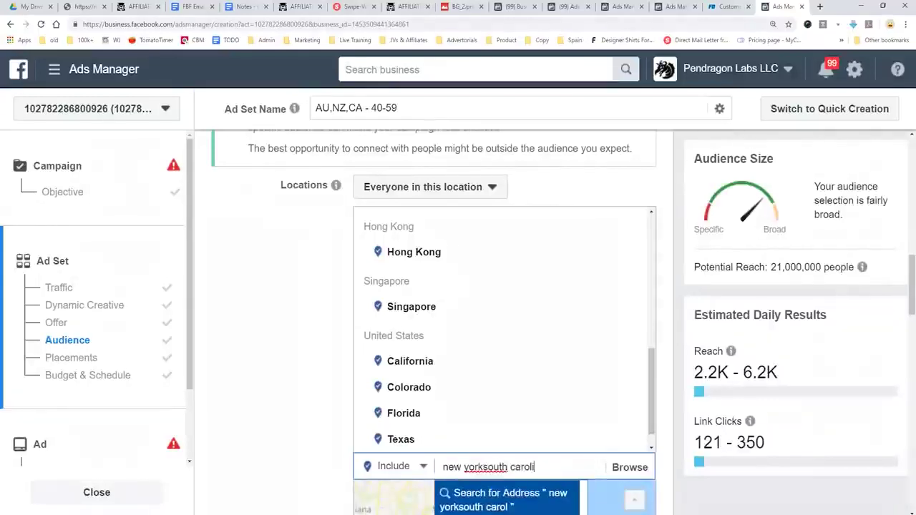
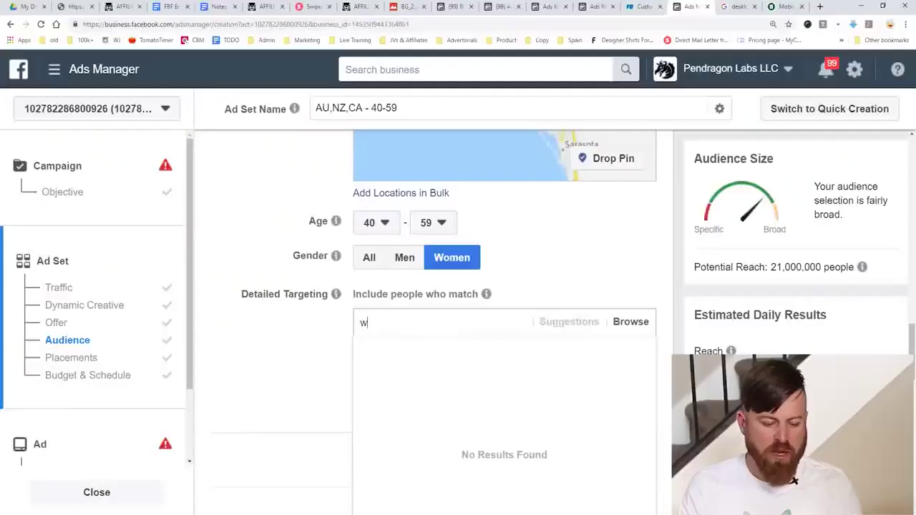
# Add the interests Extreme Weight Loss, weight Loss (fitness & wellness) and Coach Mindy Weight Loss to the detailed targeting.
pyautogui.write('eight loss')
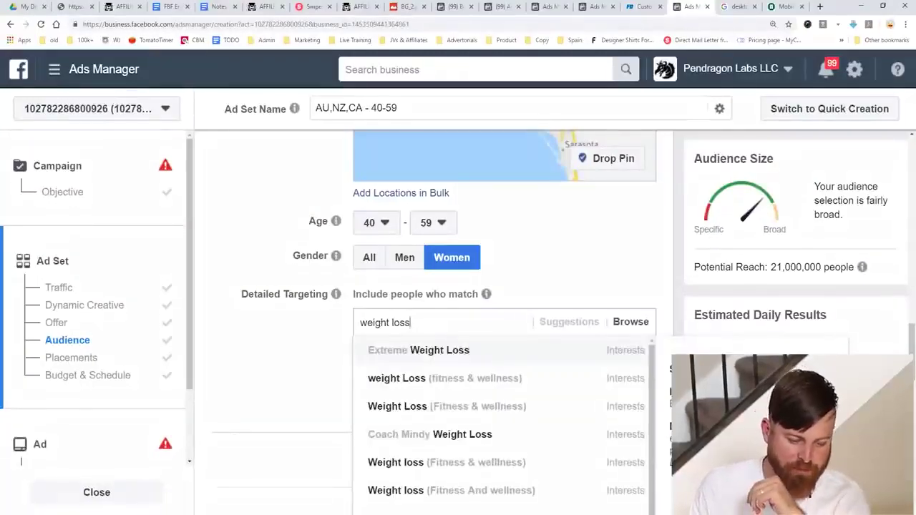
pyautogui.press('Return')
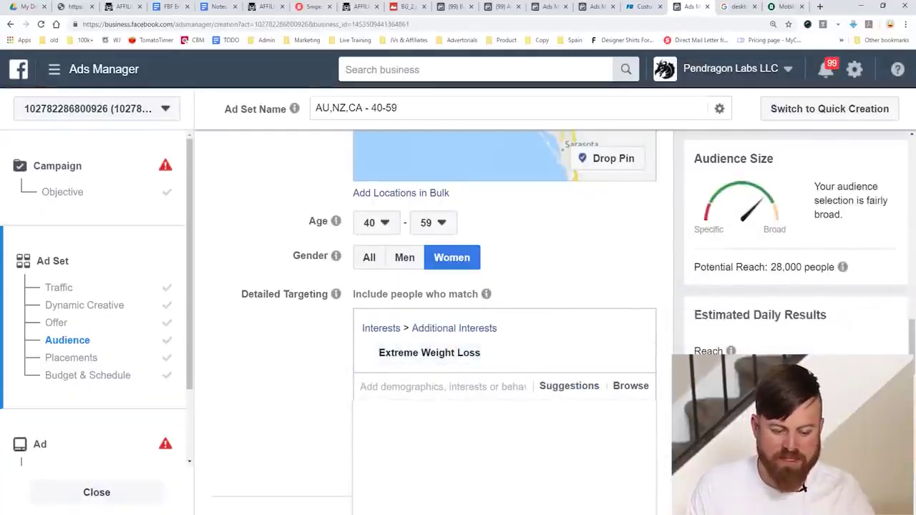
pyautogui.moveTo(771, 267); pyautogui.dragTo(783, 267)
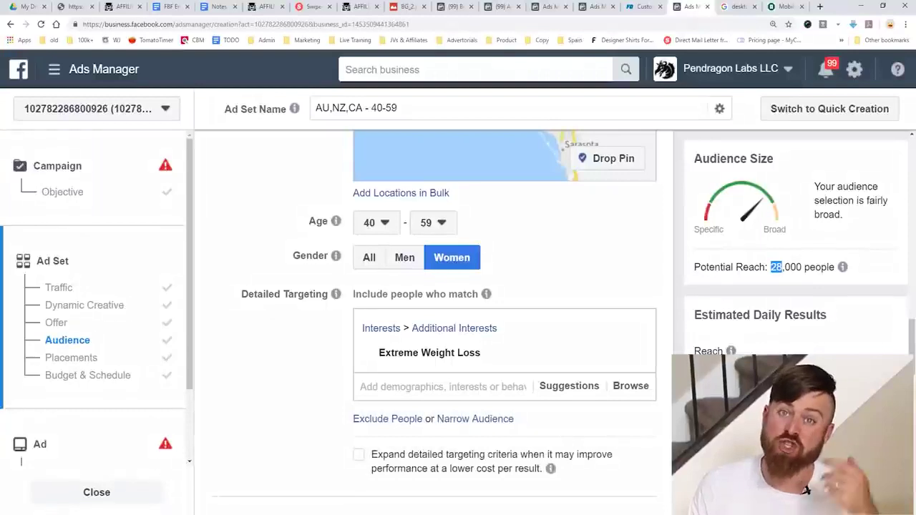
pyautogui.write('weig')
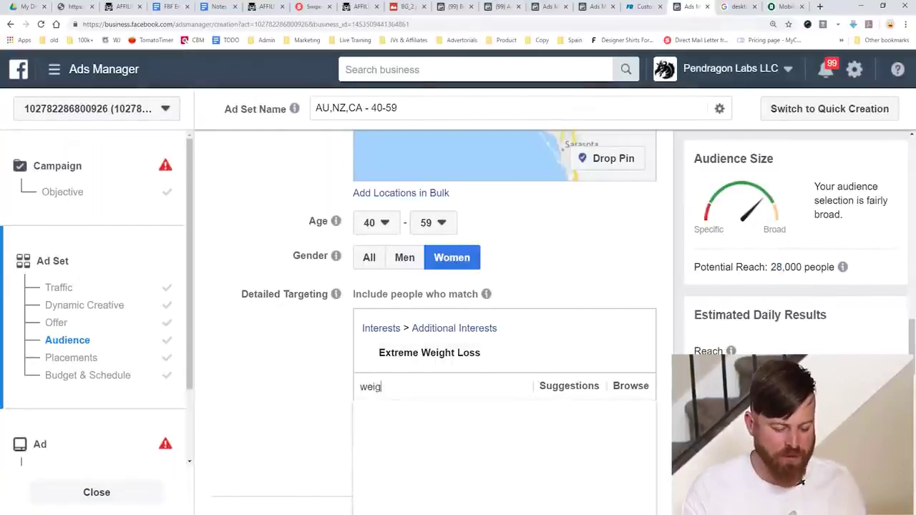
pyautogui.write('ht loss')
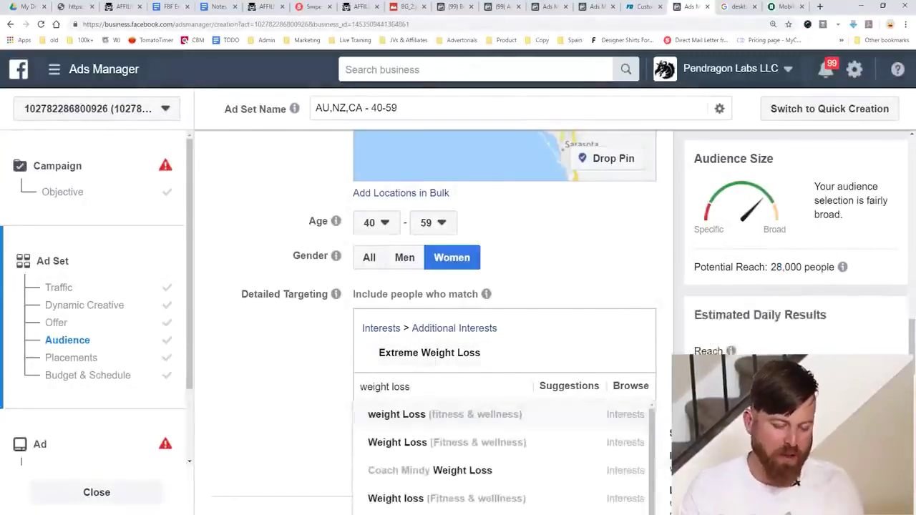
pyautogui.press('Return')
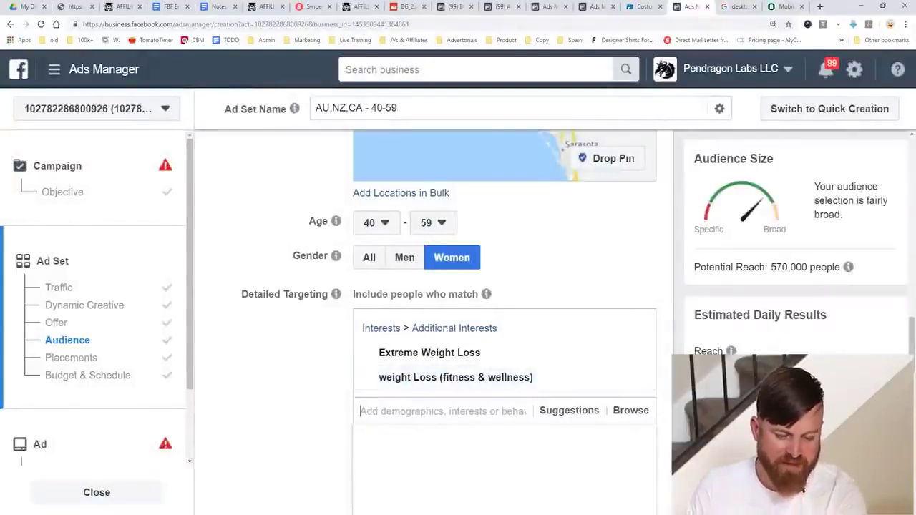
pyautogui.write('weight loss')
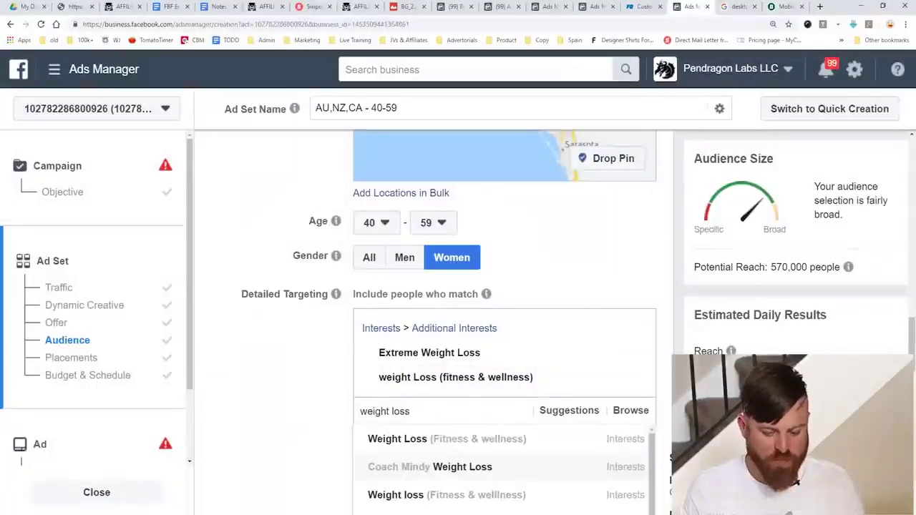
pyautogui.press('Return')
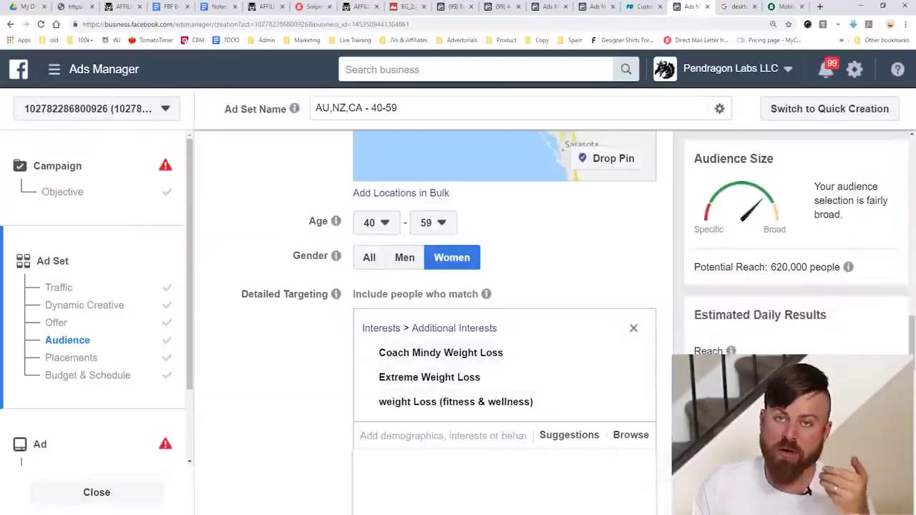
# Reveal the audience's additional options and restrict its language to English (All).
pyautogui.moveTo(486, 293)
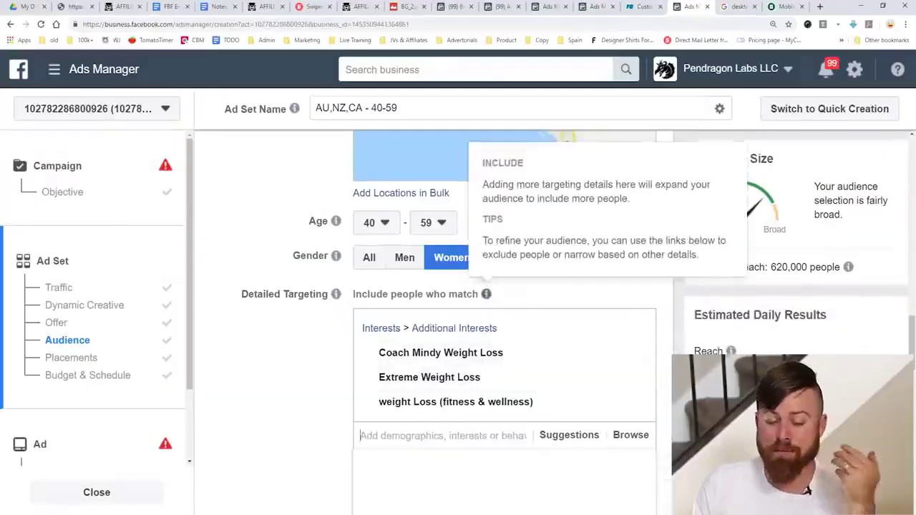
pyautogui.scroll(6, 486, 293)
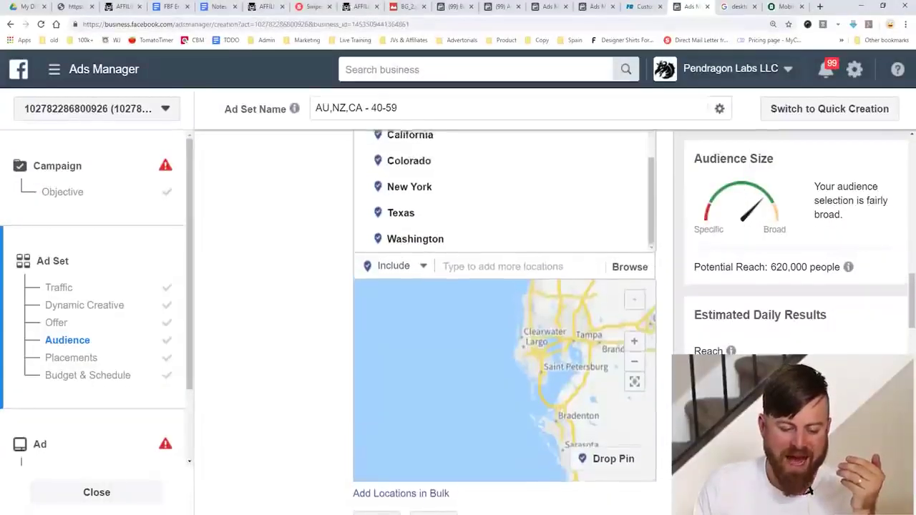
pyautogui.scroll(-5, 486, 293)
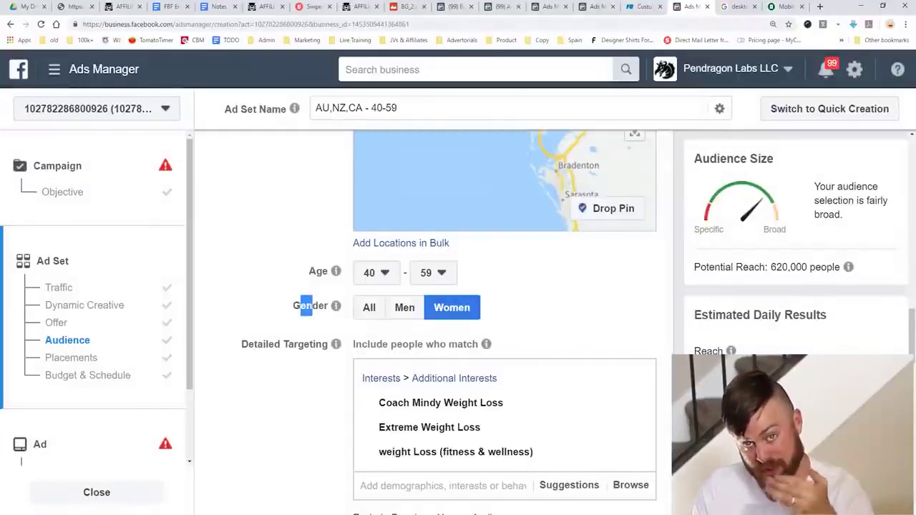
pyautogui.scroll(-1, 486, 294)
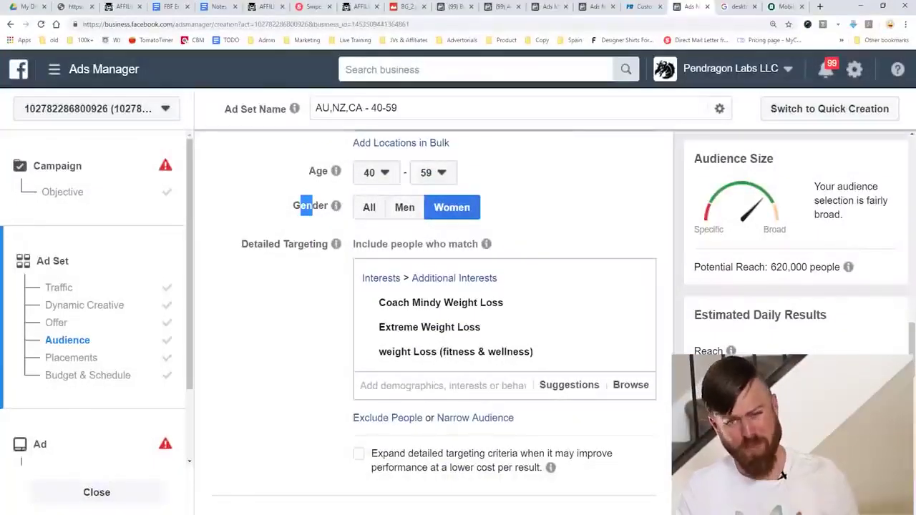
pyautogui.scroll(-2, 782, 474)
pyautogui.scroll(-2, 400, 272)
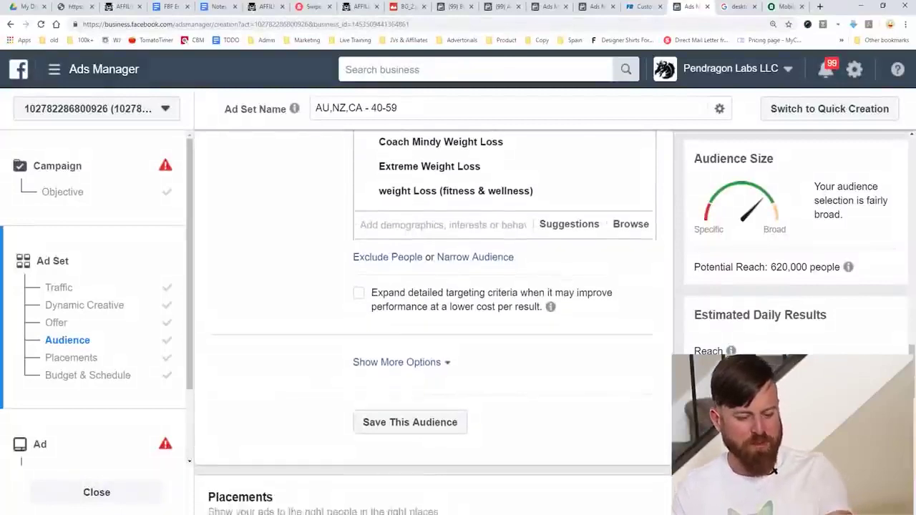
pyautogui.click(386, 223)
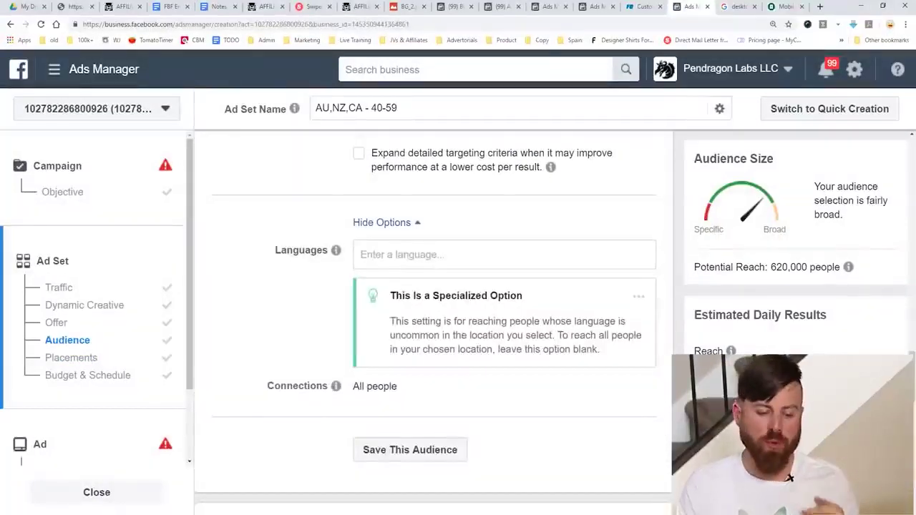
pyautogui.click(400, 254)
pyautogui.write('english')
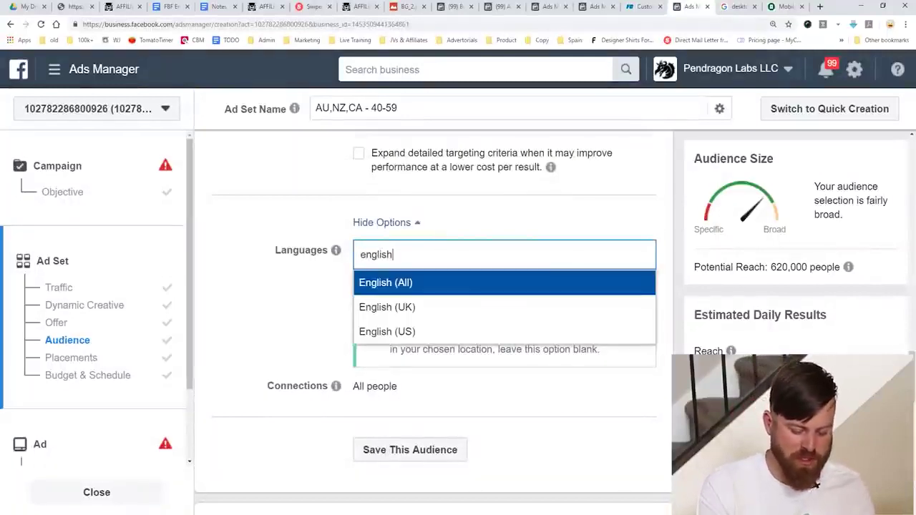
pyautogui.press('Return')
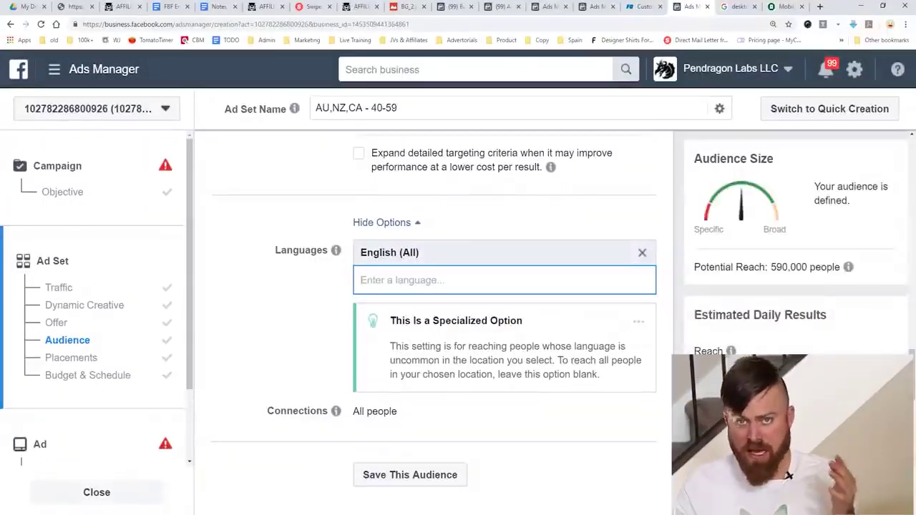
pyautogui.click(504, 412)
# Choose manual placement editing and limit the platforms to Facebook, leaving out Instagram, Audience Network and Messenger.
pyautogui.scroll(-5, 788, 478)
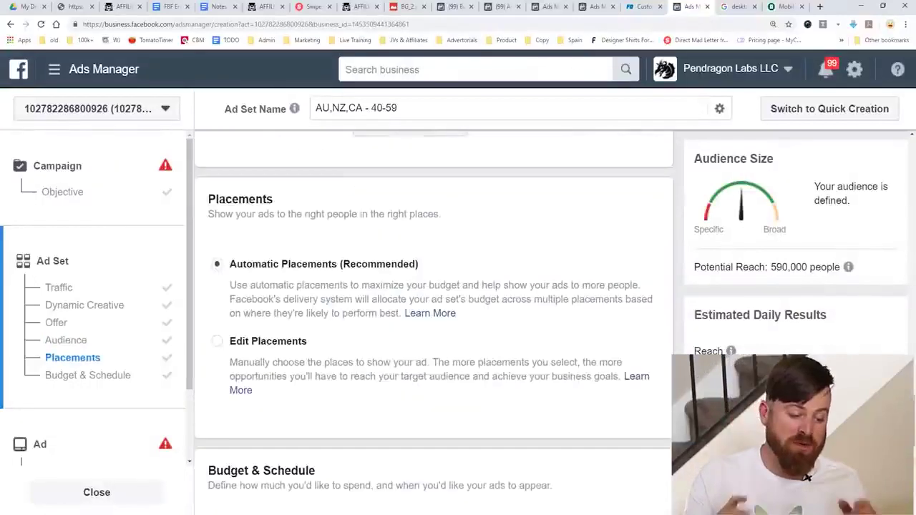
pyautogui.click(217, 340)
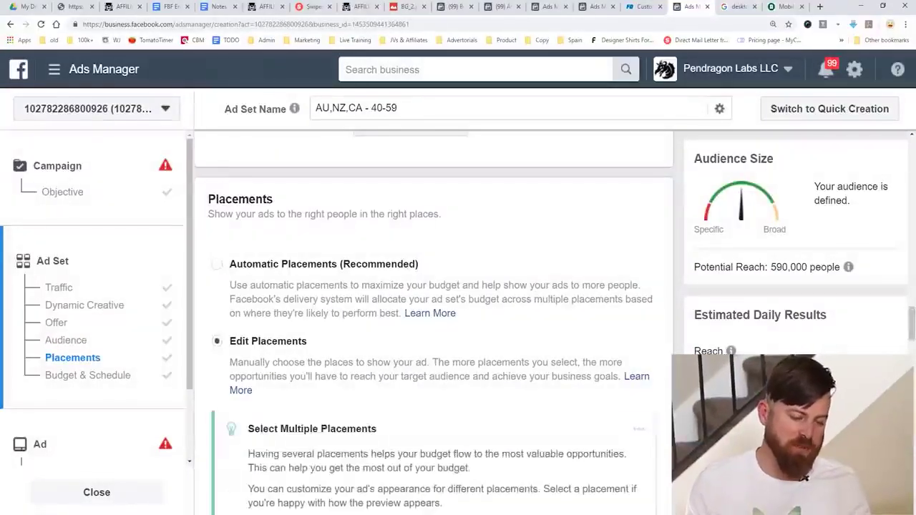
pyautogui.scroll(-5, 433, 322)
pyautogui.scroll(-1, 804, 480)
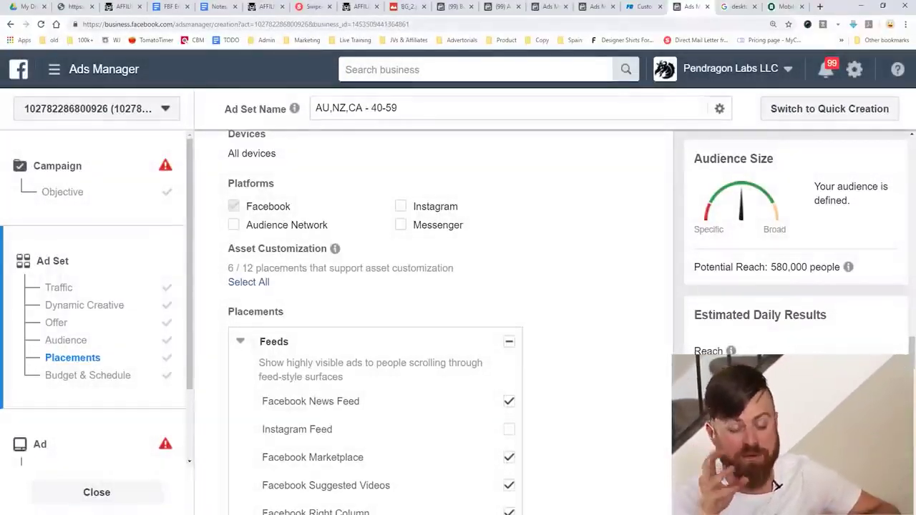
pyautogui.moveTo(414, 206); pyautogui.dragTo(454, 225)
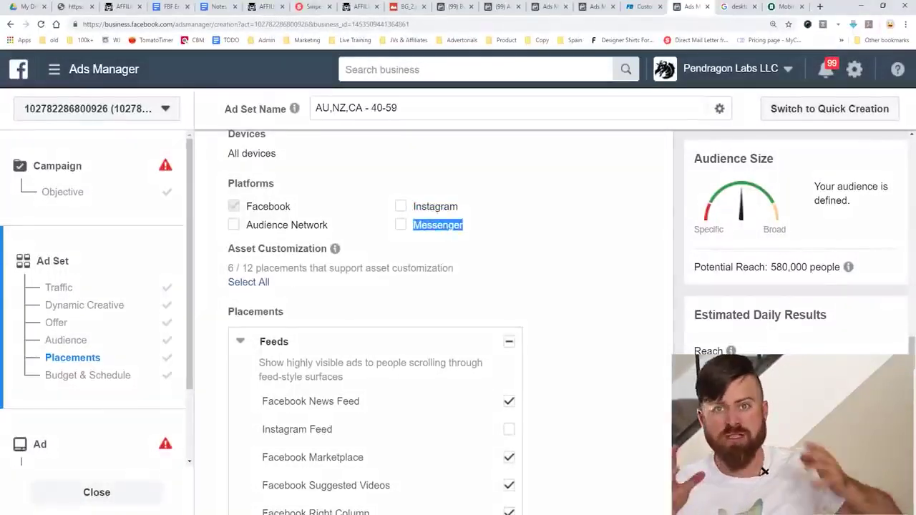
pyautogui.click(453, 225)
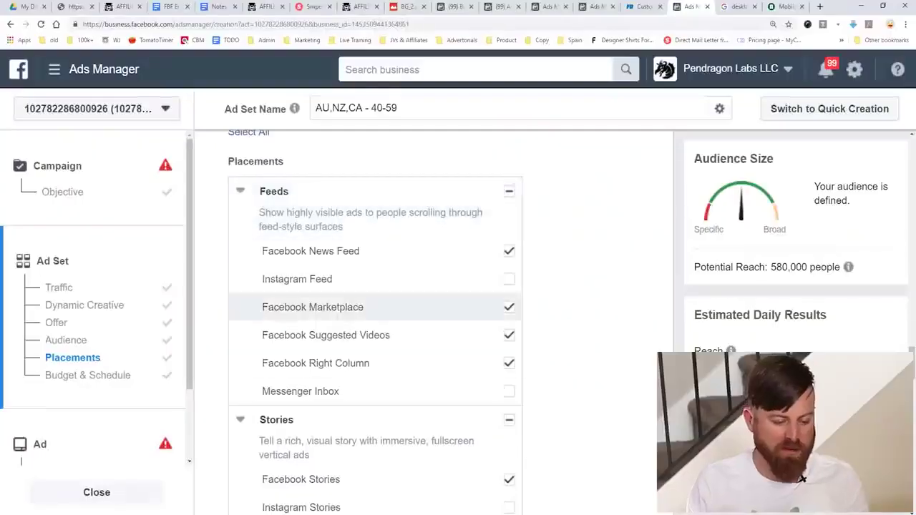
# Deselect the Contextual Spaces group and Facebook Stories in the ad set's placements.
pyautogui.scroll(-2, 372, 322)
pyautogui.scroll(-5, 372, 322)
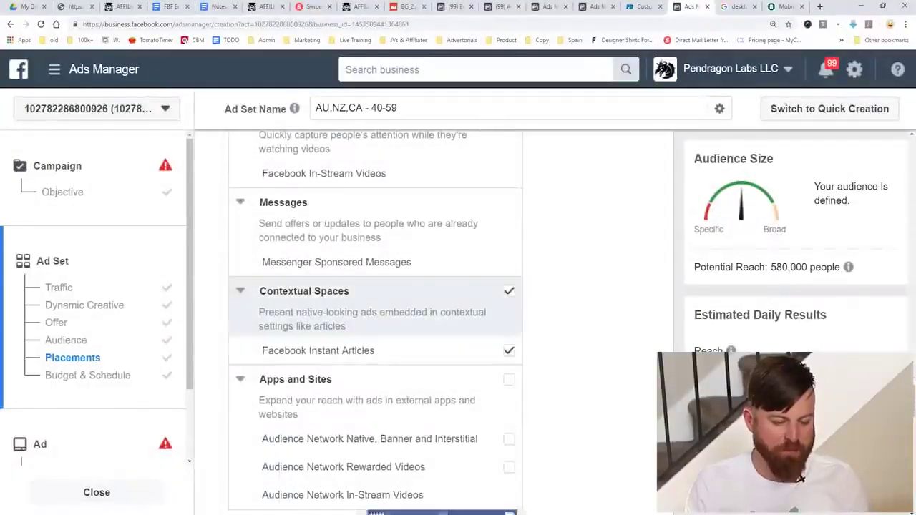
pyautogui.click(509, 291)
pyautogui.scroll(4, 373, 322)
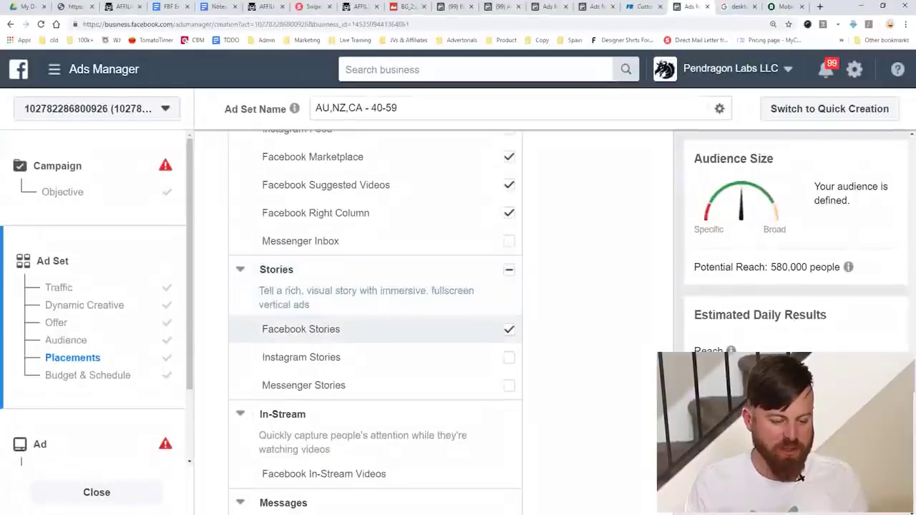
pyautogui.scroll(1, 372, 313)
pyautogui.scroll(1, 372, 312)
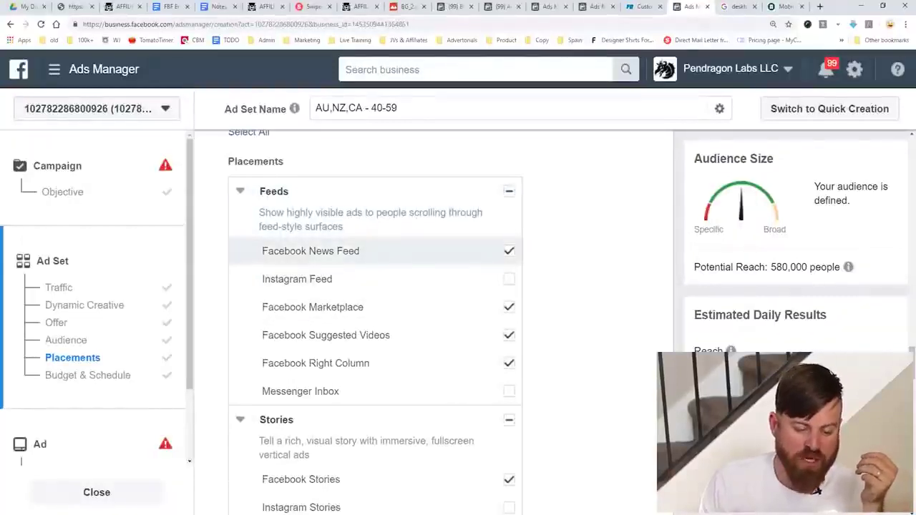
pyautogui.click(239, 191)
pyautogui.click(240, 191)
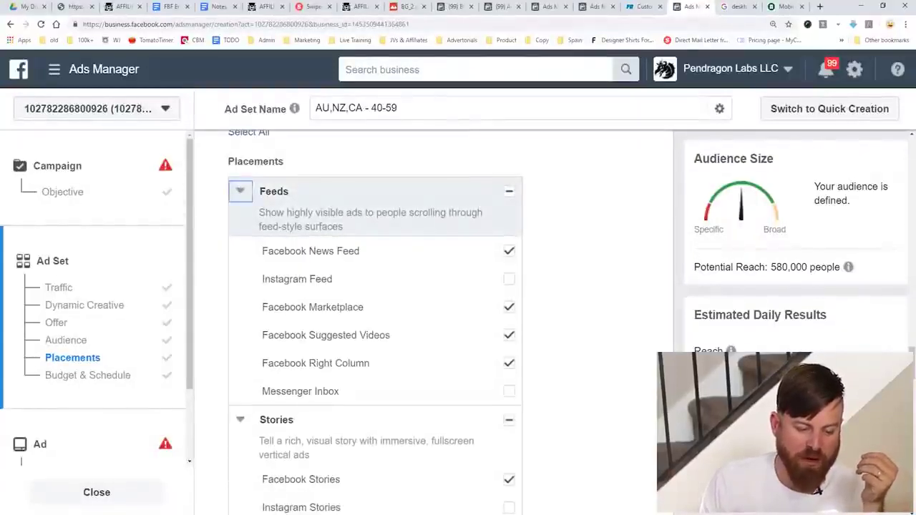
pyautogui.scroll(-3, 372, 315)
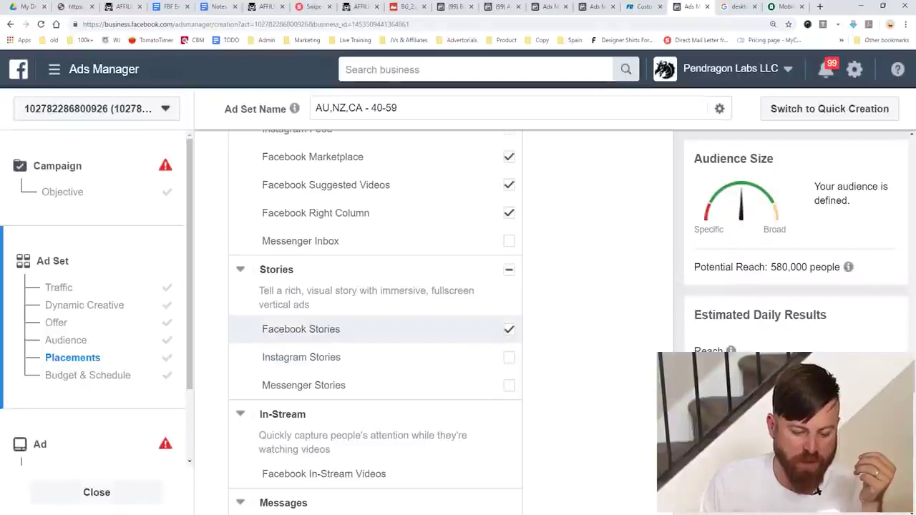
pyautogui.click(509, 329)
# Expand the additional options beneath the ad set's placement list.
pyautogui.scroll(-2, 372, 286)
pyautogui.scroll(4, 372, 258)
pyautogui.scroll(-3, 372, 251)
pyautogui.scroll(-10, 373, 286)
pyautogui.scroll(-5, 429, 322)
pyautogui.moveTo(467, 324)
pyautogui.mouseDown()
pyautogui.moveTo(494, 320)
pyautogui.moveTo(244, 364)
pyautogui.moveTo(477, 429)
pyautogui.mouseUp()
pyautogui.press('Escape')
pyautogui.click(432, 357)
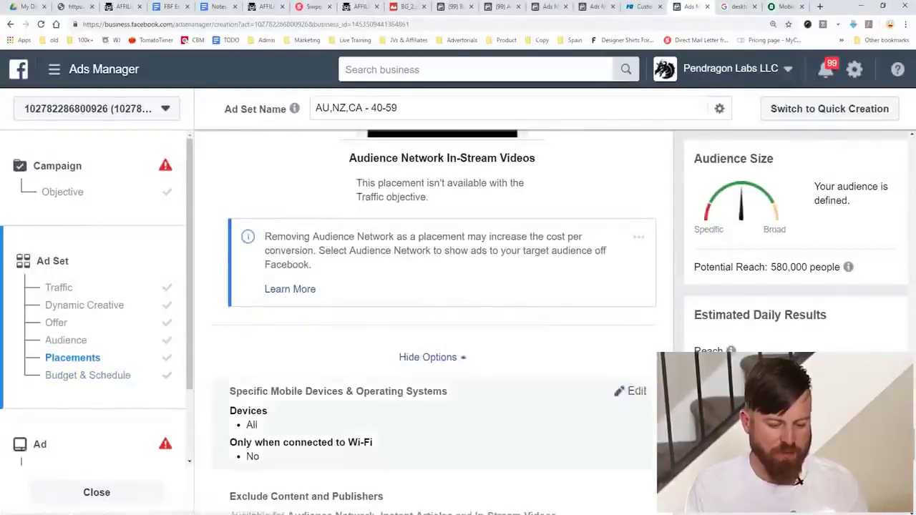
# Open the Specific Mobile Devices & Operating Systems setting and its list of device choices.
pyautogui.scroll(-2, 434, 322)
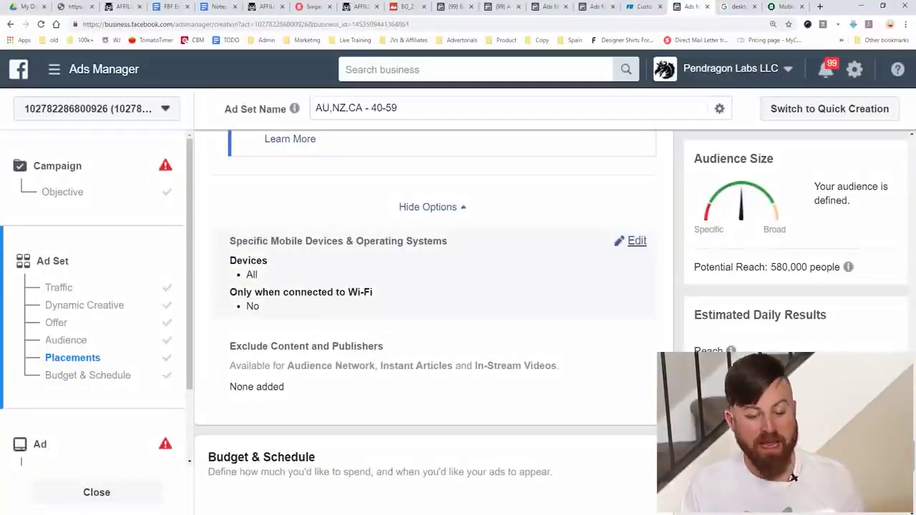
pyautogui.click(636, 240)
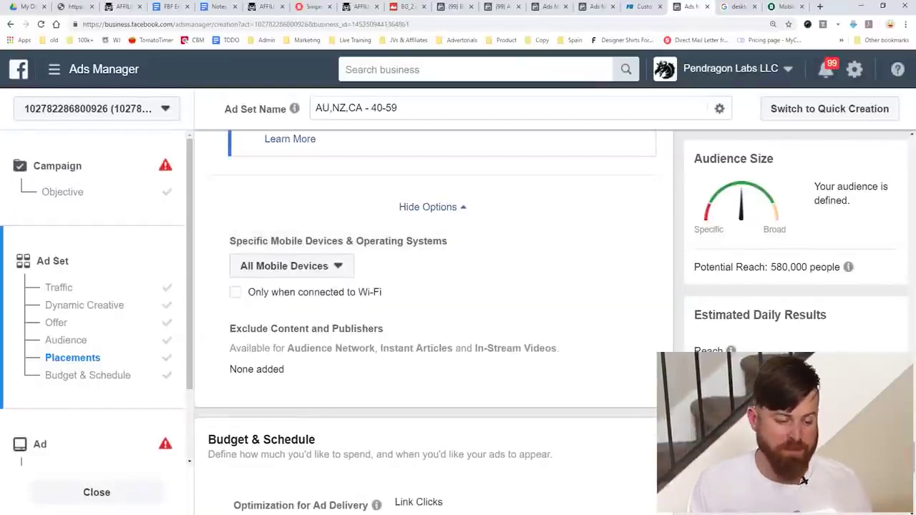
pyautogui.moveTo(396, 250)
pyautogui.mouseDown()
pyautogui.moveTo(205, 202)
pyautogui.moveTo(336, 191)
pyautogui.mouseUp()
pyautogui.press('Escape')
pyautogui.click(291, 265)
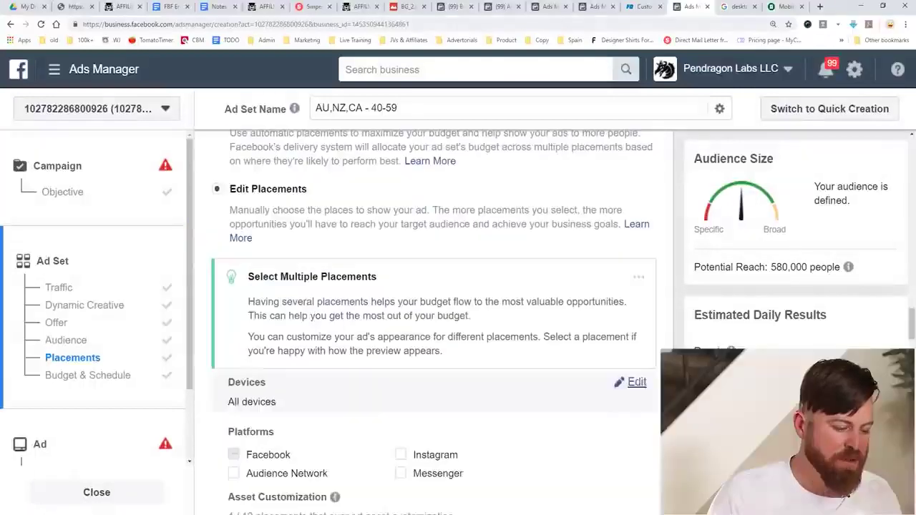
# Edit the placement devices and deselect Mobile so the ad set targets Desktop only.
pyautogui.click(636, 382)
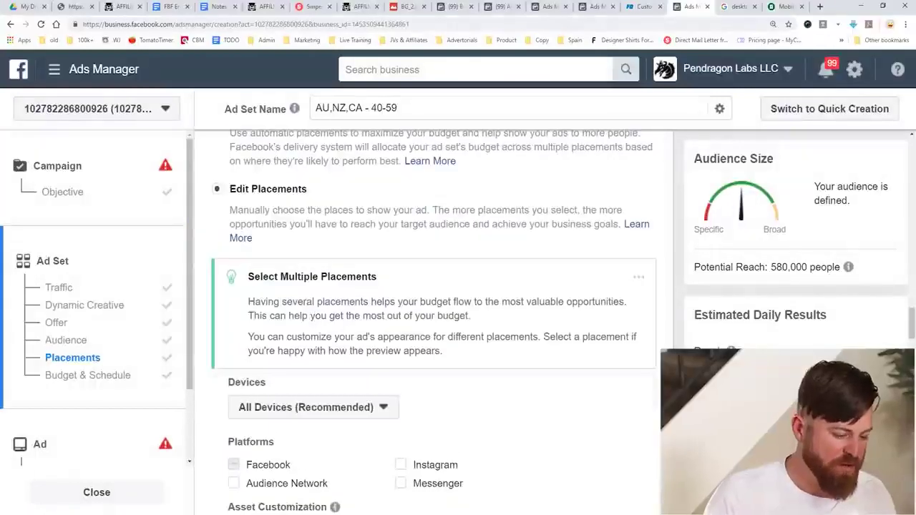
pyautogui.scroll(1, 433, 322)
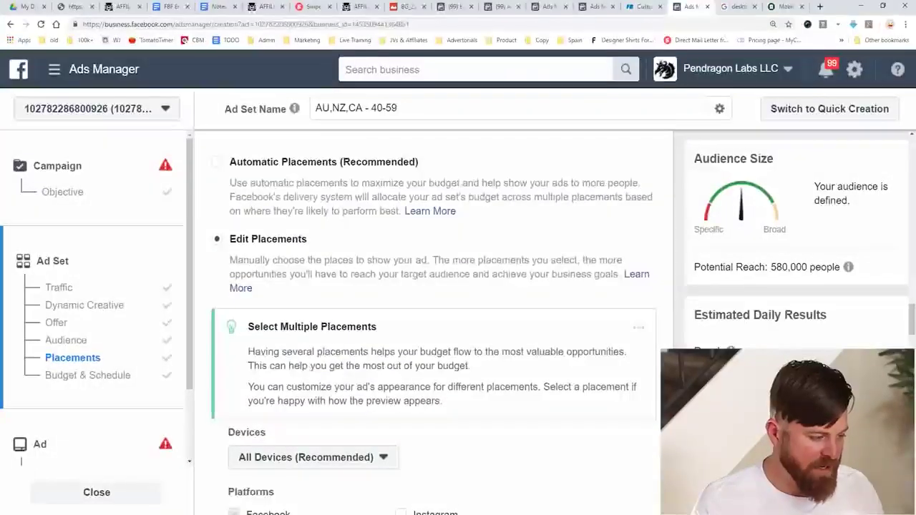
pyautogui.scroll(-2, 433, 322)
pyautogui.click(311, 357)
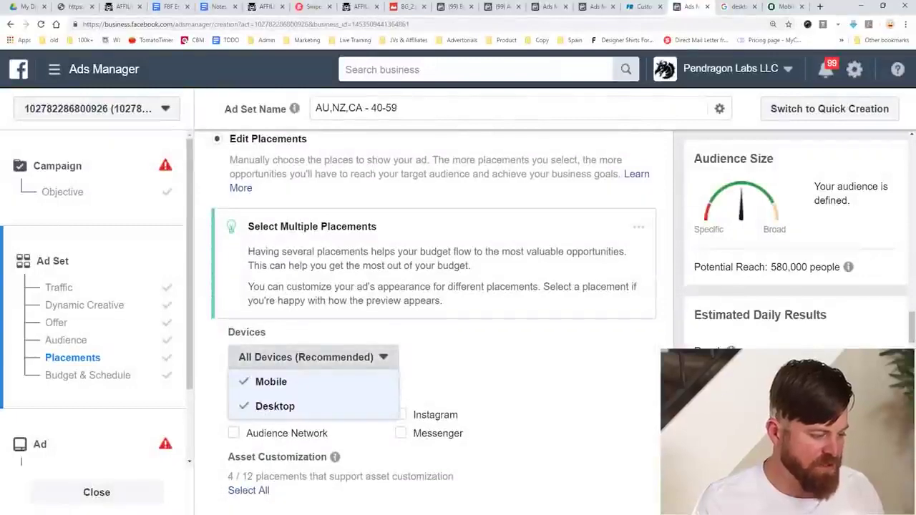
pyautogui.click(270, 382)
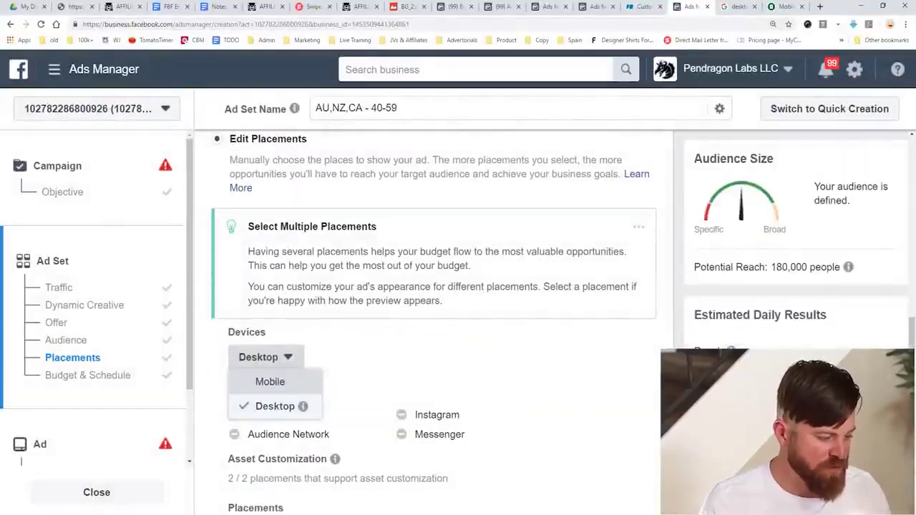
pyautogui.moveTo(303, 425)
pyautogui.mouseDown()
pyautogui.moveTo(237, 415)
pyautogui.moveTo(285, 430)
pyautogui.moveTo(261, 379)
pyautogui.mouseUp()
pyautogui.press('Escape')
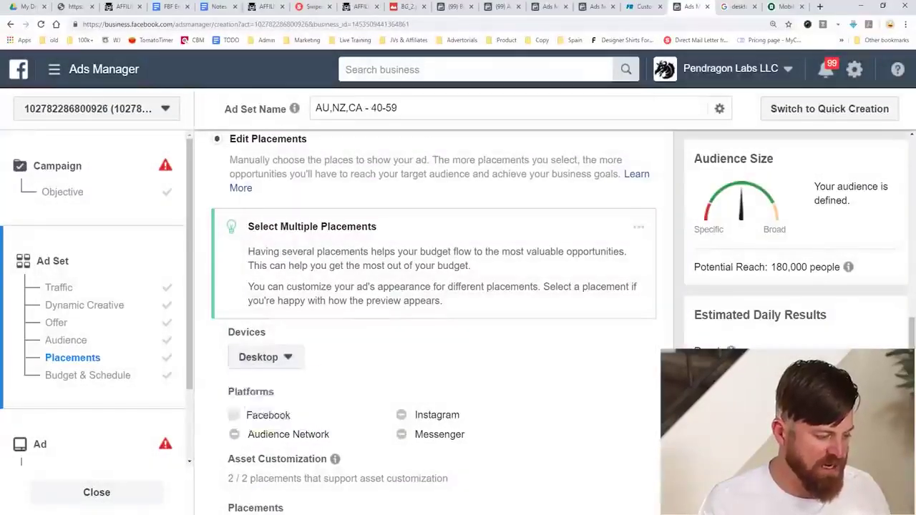
# Examine the audience size gauge and potential reach for the desktop-only ad set.
pyautogui.moveTo(848, 267)
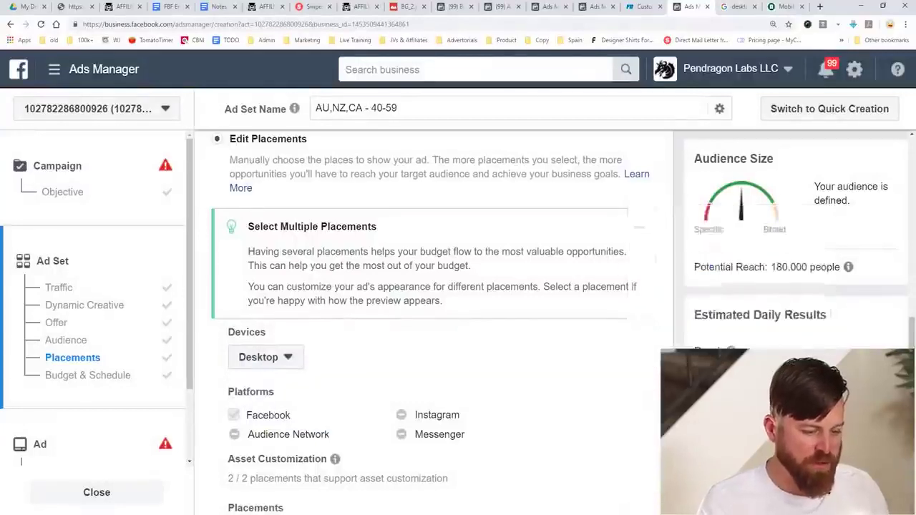
pyautogui.moveTo(850, 257)
pyautogui.mouseDown()
pyautogui.moveTo(760, 275)
pyautogui.moveTo(859, 243)
pyautogui.moveTo(832, 297)
pyautogui.mouseUp()
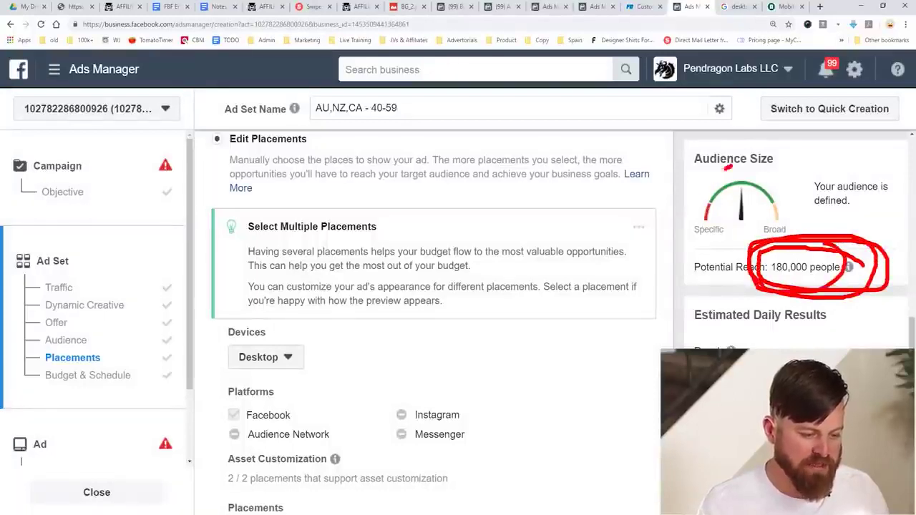
pyautogui.moveTo(737, 167); pyautogui.dragTo(777, 176)
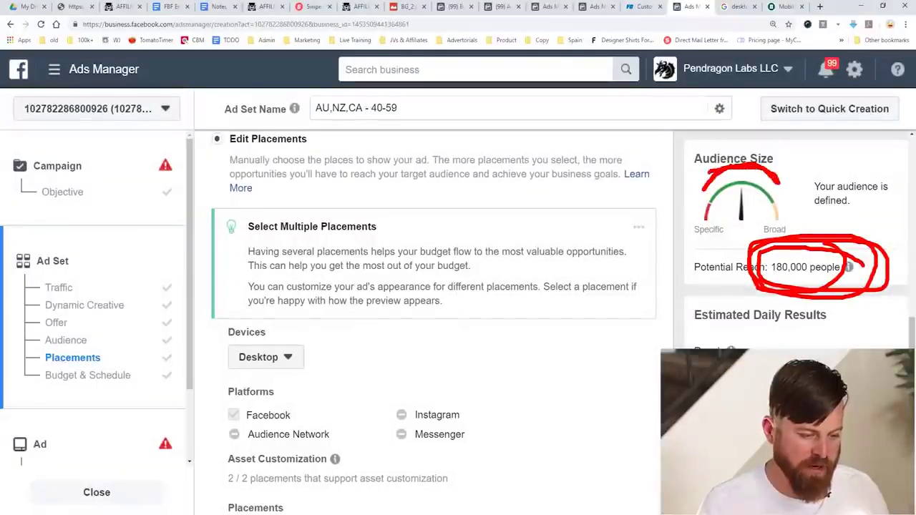
pyautogui.moveTo(646, 351); pyautogui.dragTo(744, 266)
pyautogui.moveTo(744, 266)
pyautogui.mouseDown()
pyautogui.moveTo(732, 328)
pyautogui.moveTo(721, 272)
pyautogui.mouseUp()
pyautogui.press('e')
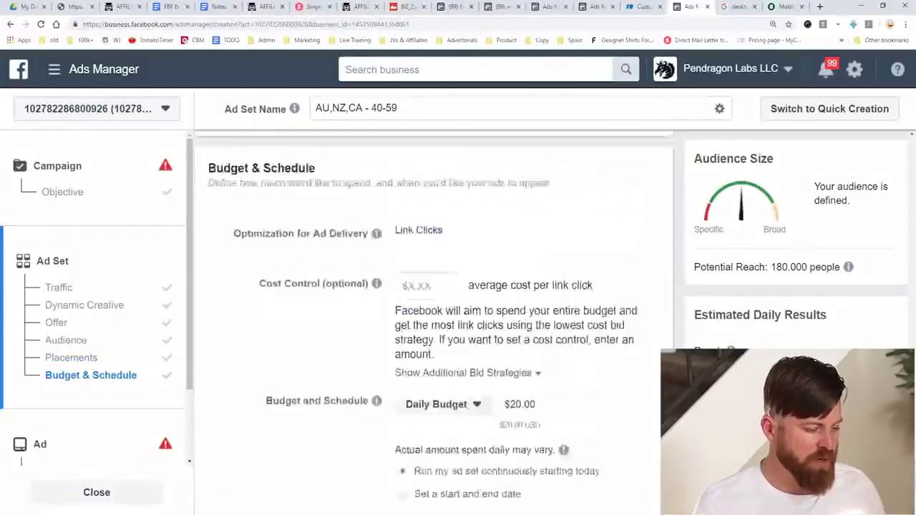
# Review the ad set's delivery optimization, cost control and daily budget settings.
pyautogui.scroll(-1, 433, 322)
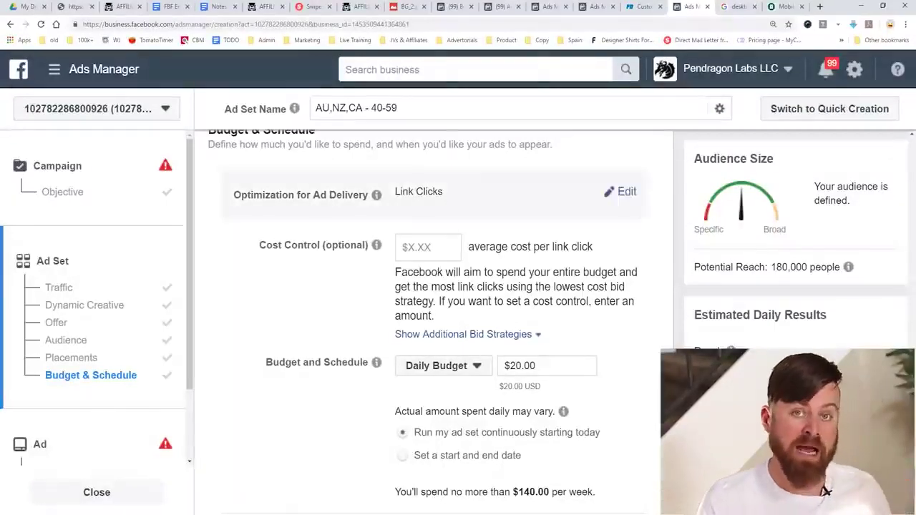
pyautogui.moveTo(376, 245)
pyautogui.moveTo(244, 219)
pyautogui.mouseDown()
pyautogui.moveTo(236, 278)
pyautogui.moveTo(645, 294)
pyautogui.moveTo(240, 226)
pyautogui.mouseUp()
pyautogui.press('Escape')
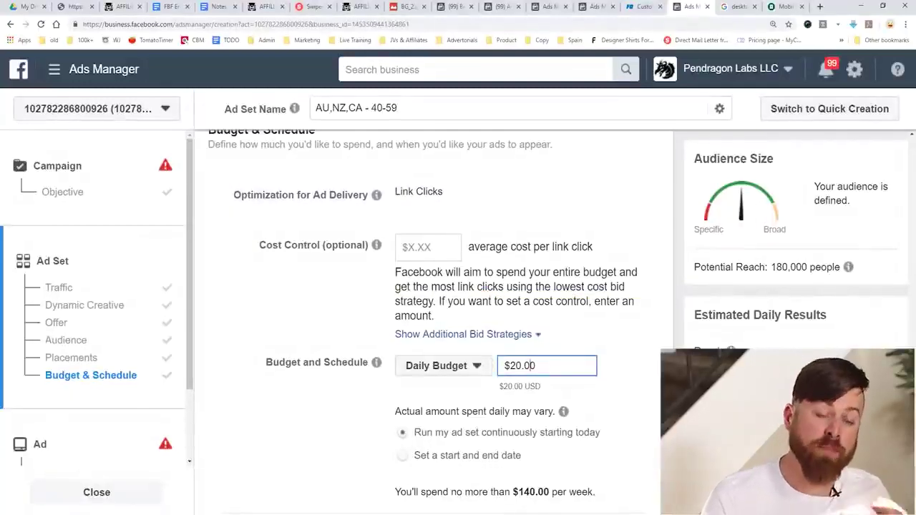
pyautogui.tripleClick(535, 366)
pyautogui.moveTo(375, 362)
pyautogui.scroll(-2, 434, 322)
pyautogui.moveTo(619, 252)
pyautogui.mouseDown()
pyautogui.moveTo(507, 226)
pyautogui.moveTo(527, 224)
pyautogui.moveTo(454, 307)
pyautogui.moveTo(573, 159)
pyautogui.mouseUp()
pyautogui.press('Escape')
# Try a lifetime budget of $100 and return the ad set to its $20 daily budget.
pyautogui.click(443, 266)
pyautogui.click(458, 313)
pyautogui.write('10')
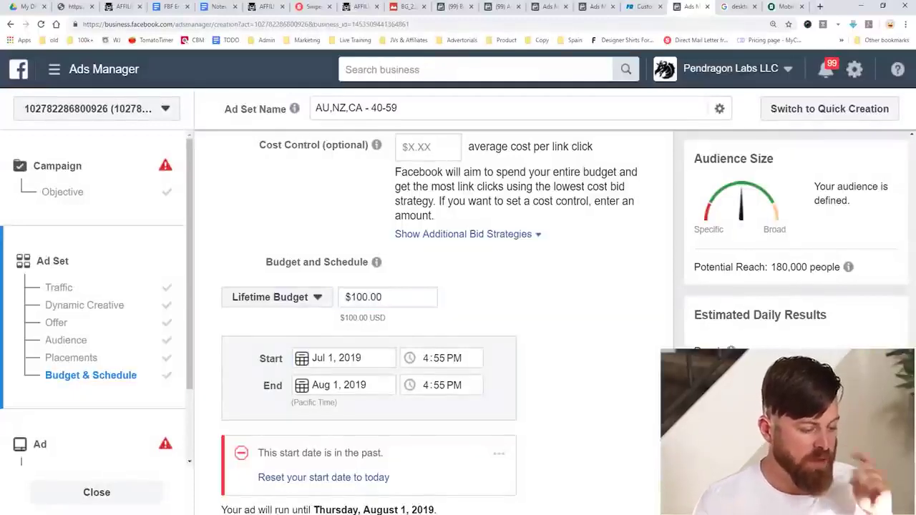
pyautogui.click(277, 297)
pyautogui.click(276, 321)
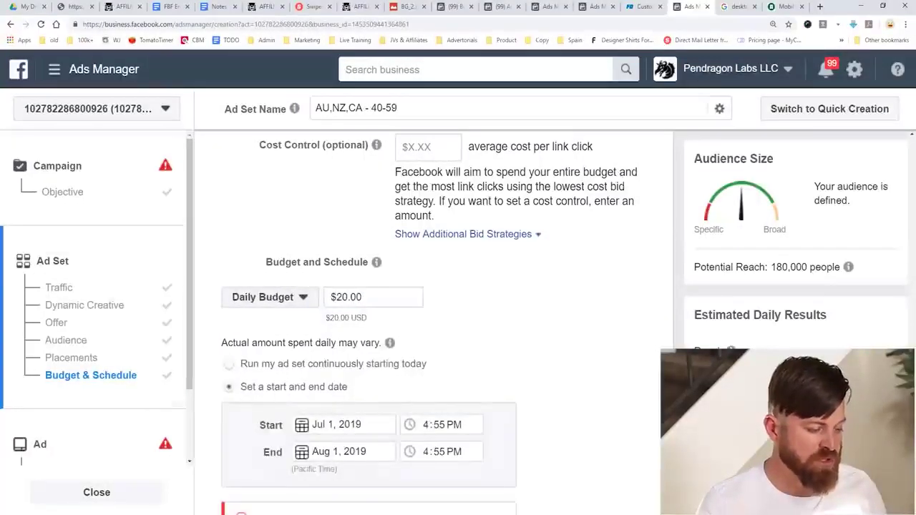
# Proceed to the ad level and review the Facebook Page identity and the Single Image or Video format.
pyautogui.scroll(-3, 440, 322)
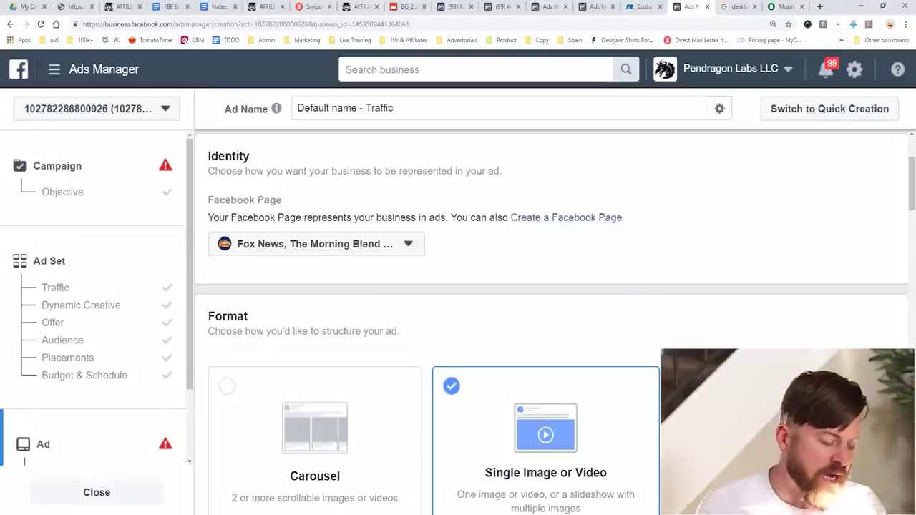
pyautogui.scroll(-5, 545, 300)
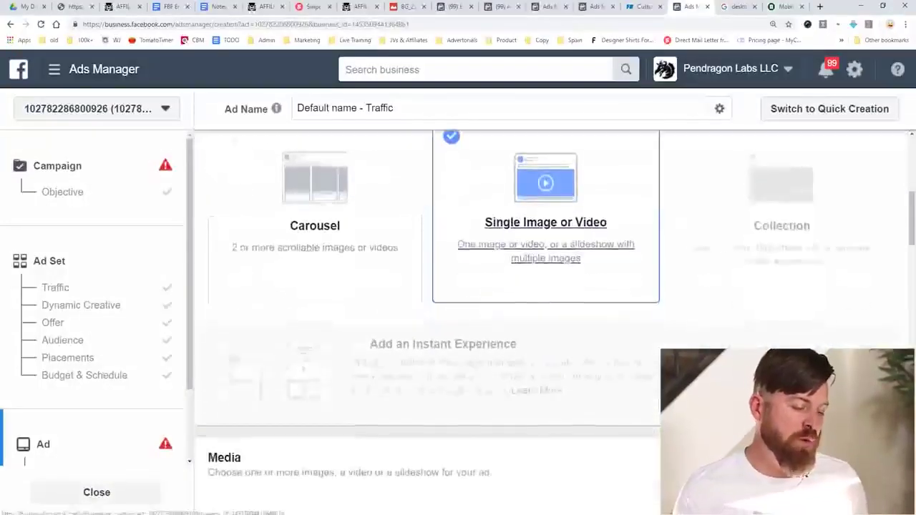
pyautogui.scroll(3, 545, 301)
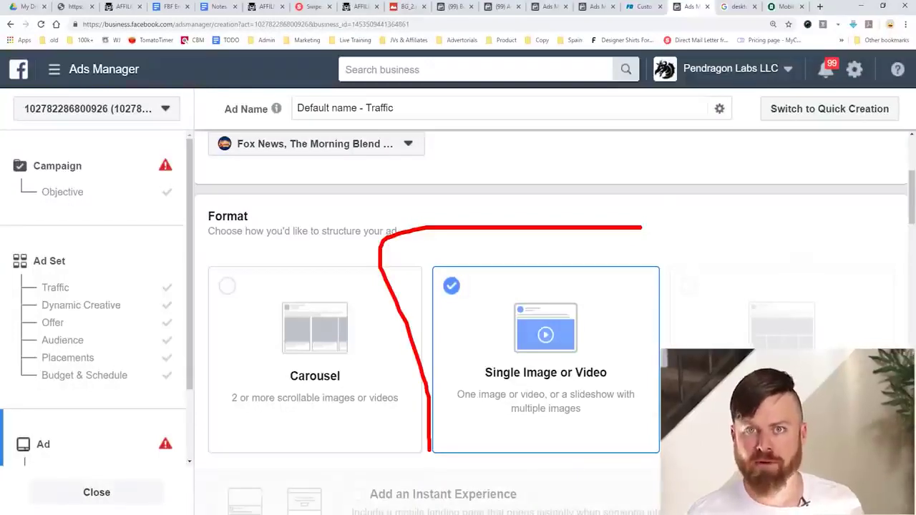
pyautogui.moveTo(674, 270)
pyautogui.mouseDown()
pyautogui.moveTo(402, 416)
pyautogui.moveTo(680, 400)
pyautogui.moveTo(429, 347)
pyautogui.moveTo(747, 347)
pyautogui.mouseUp()
pyautogui.press('Escape')
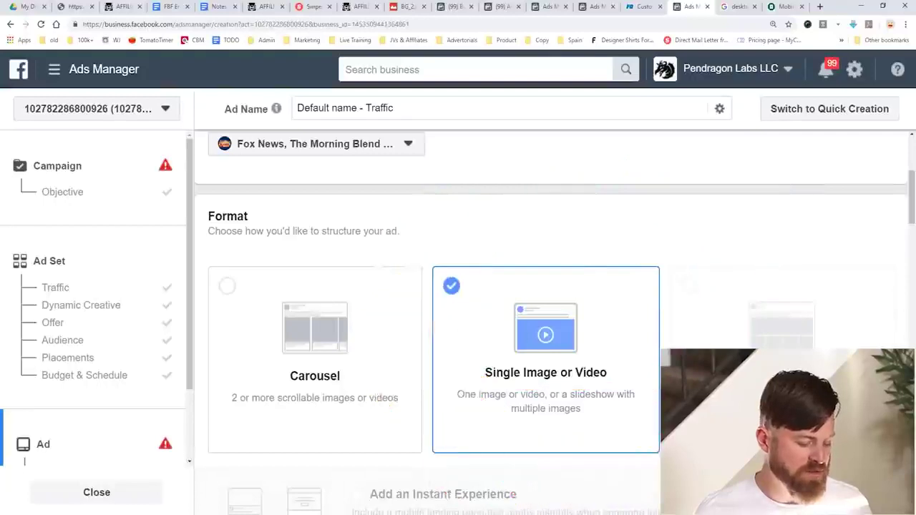
# Set the ad's media type to Video/Slideshow.
pyautogui.scroll(-5, 551, 322)
pyautogui.scroll(-1, 551, 322)
pyautogui.scroll(1, 552, 322)
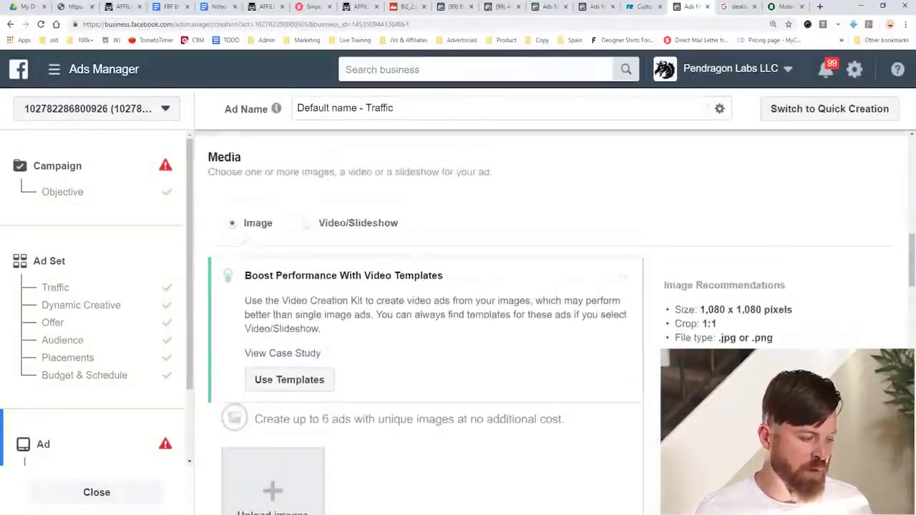
pyautogui.click(306, 222)
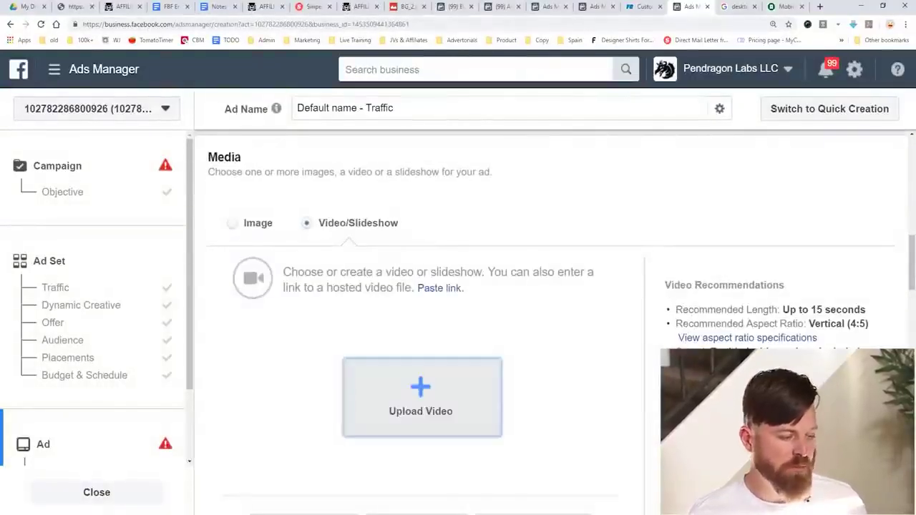
pyautogui.click(476, 365)
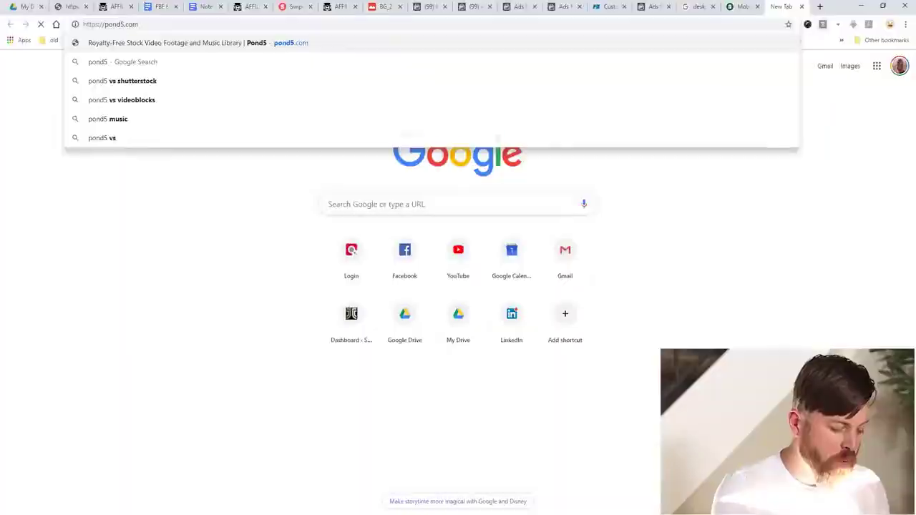
# On pond5.com, search footage for weight loss and download the Woman Weight Loss Concept clip with the video downloader extension.
pyautogui.press('Return')
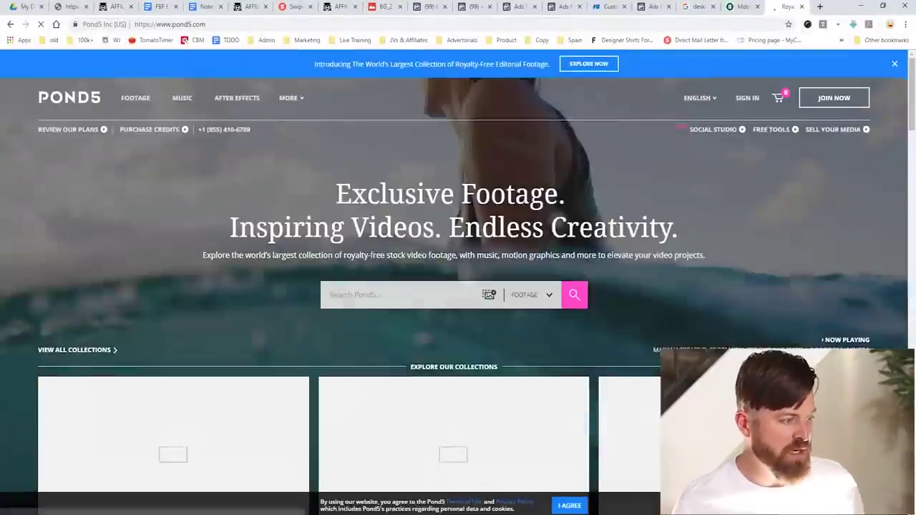
pyautogui.write('weight loss')
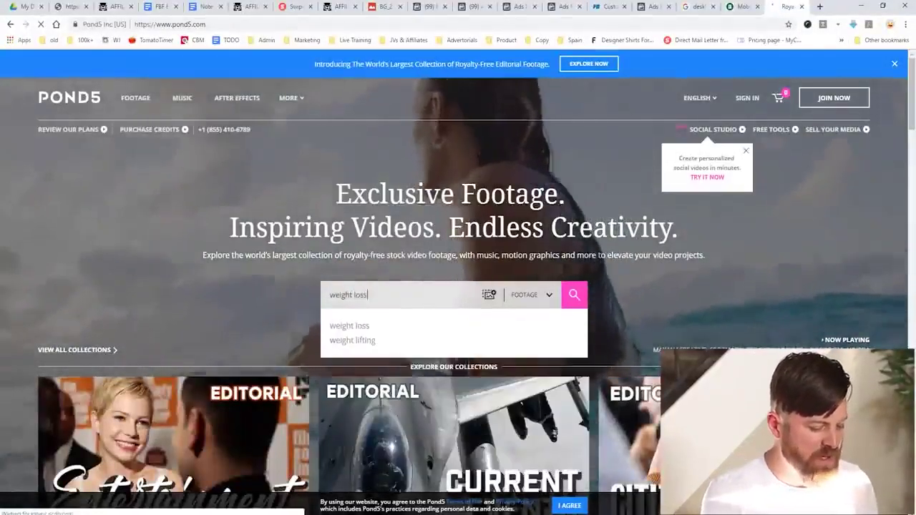
pyautogui.press('Return')
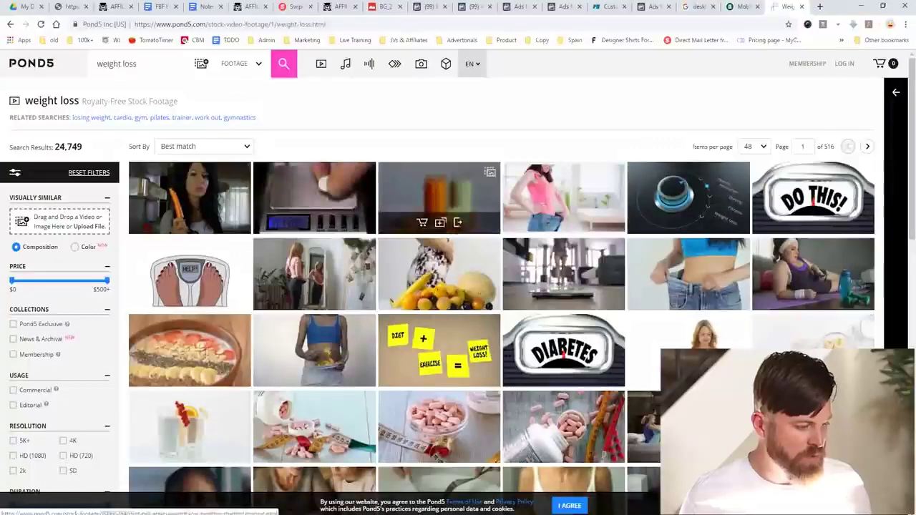
pyautogui.click(752, 208)
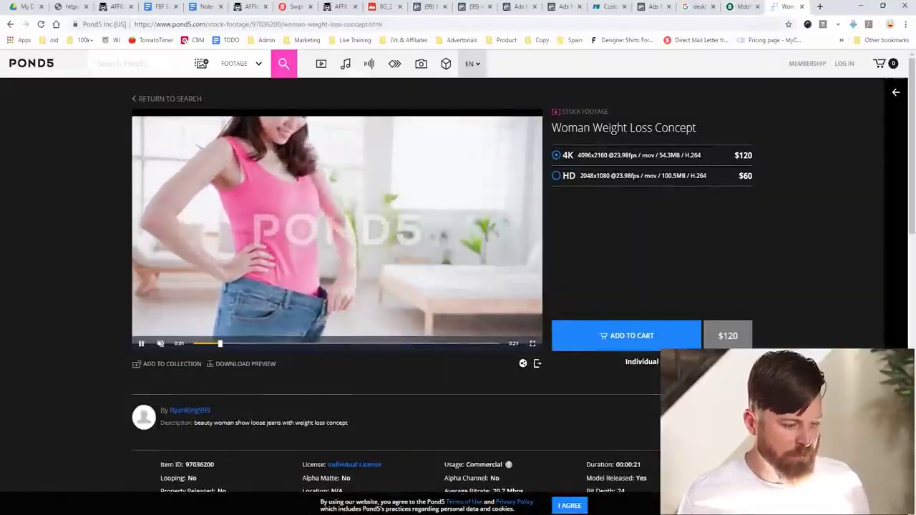
pyautogui.click(853, 23)
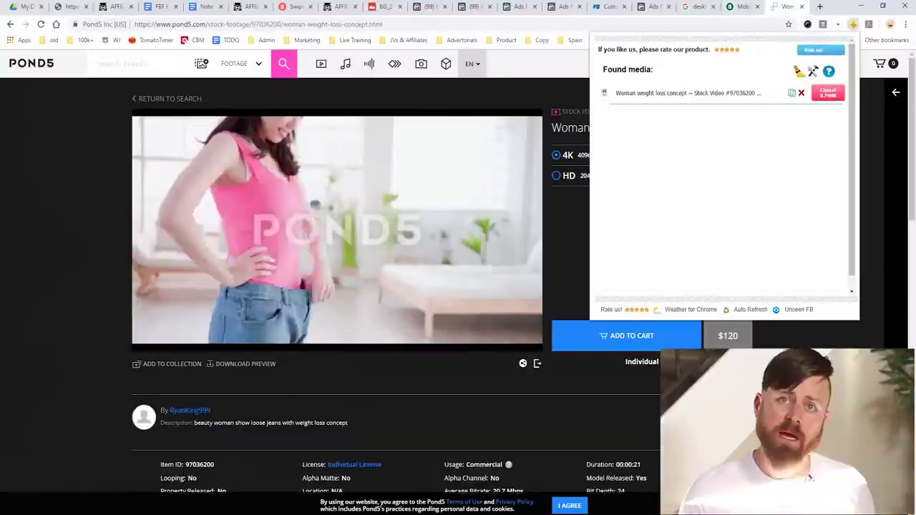
# Search Google for fvd downloader chrome and open the Flash Video Downloader page in the Chrome Web Store.
pyautogui.hotkey('ctrl', 't')
pyautogui.write('fvd downloader')
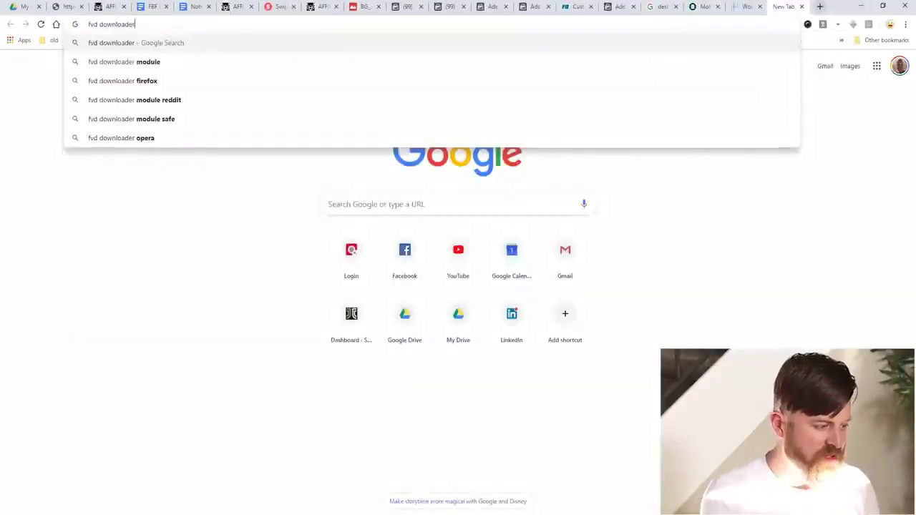
pyautogui.write(' chrome')
pyautogui.press('Return')
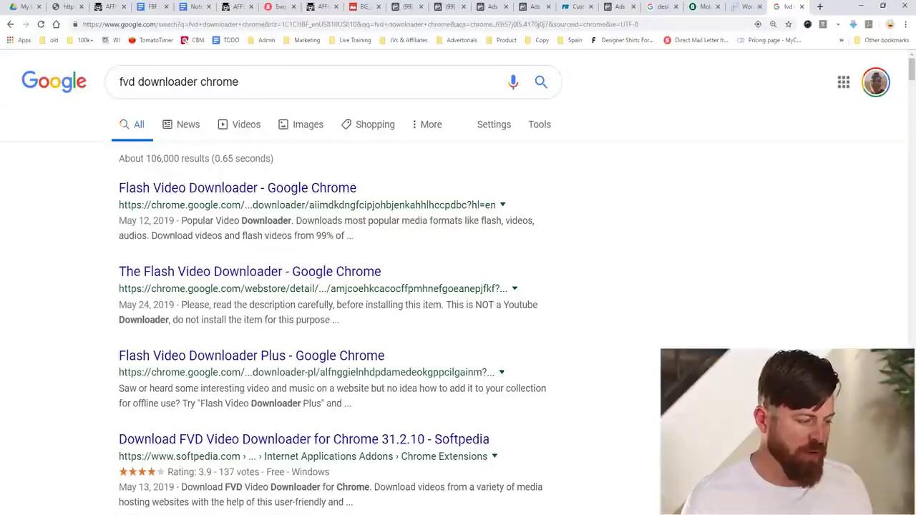
pyautogui.moveTo(367, 265)
pyautogui.mouseDown()
pyautogui.moveTo(533, 159)
pyautogui.moveTo(140, 159)
pyautogui.mouseUp()
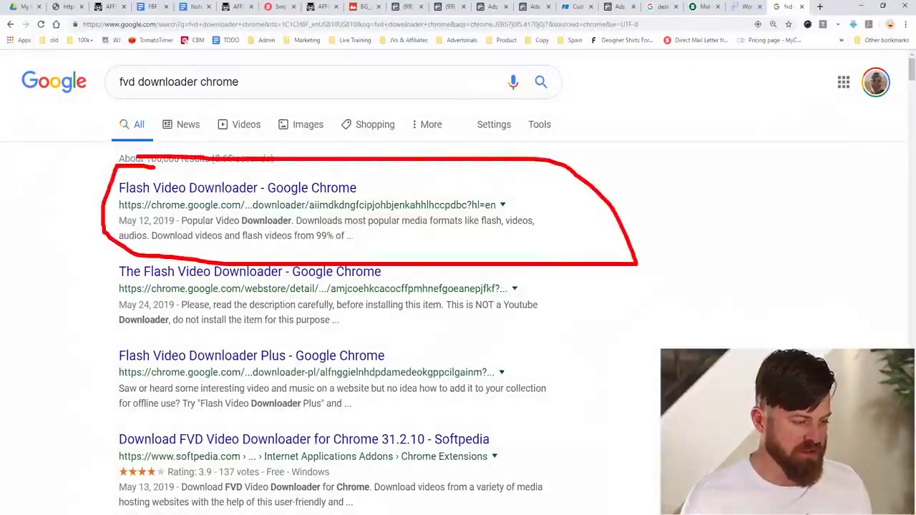
pyautogui.click(215, 188)
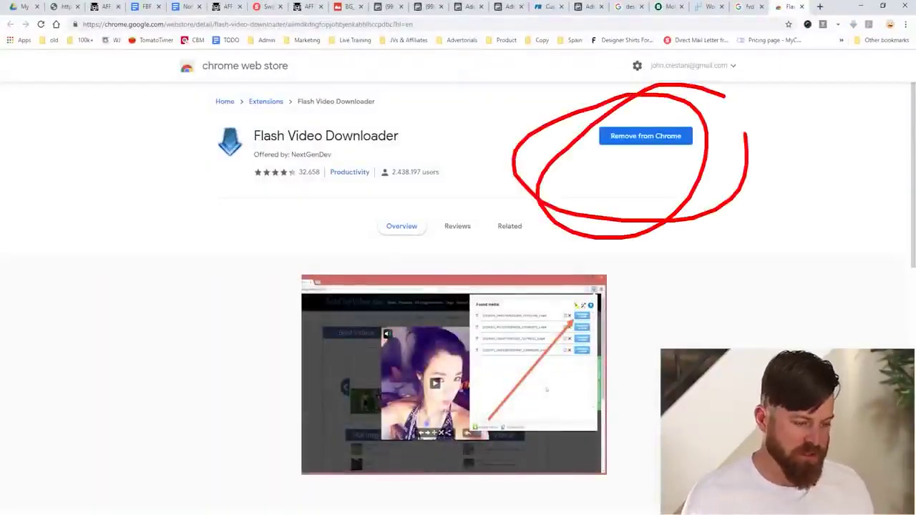
# Return to the ad's Media section in Ads Manager.
pyautogui.click(705, 6)
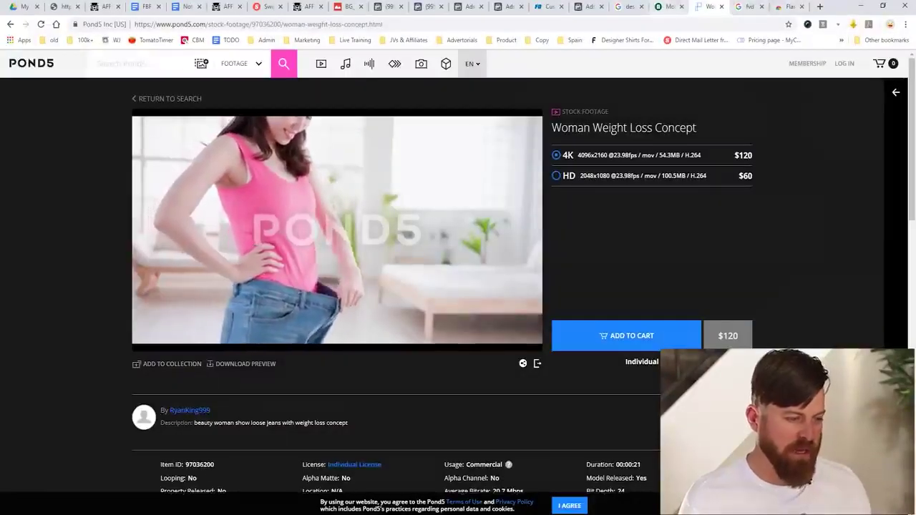
pyautogui.click(588, 6)
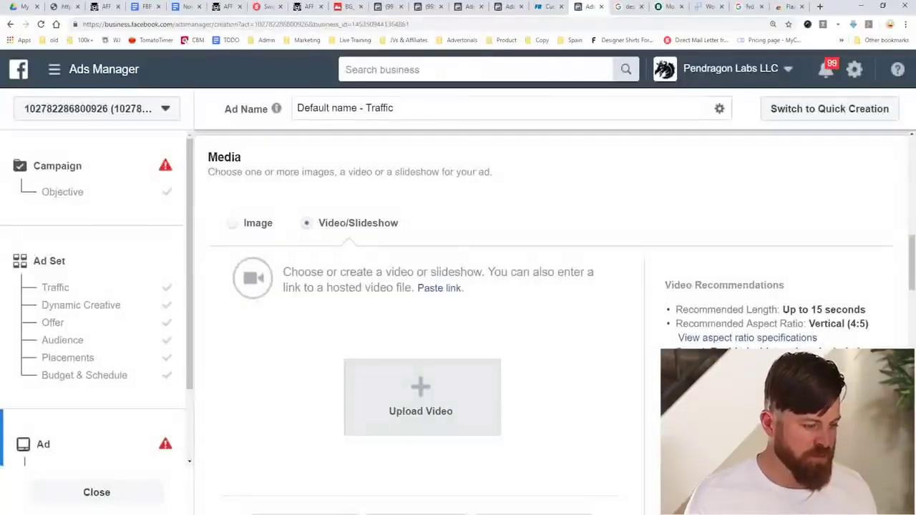
# Upload the SanDiegoConnect MP4 from the Downloads folder as the ad's video.
pyautogui.click(421, 398)
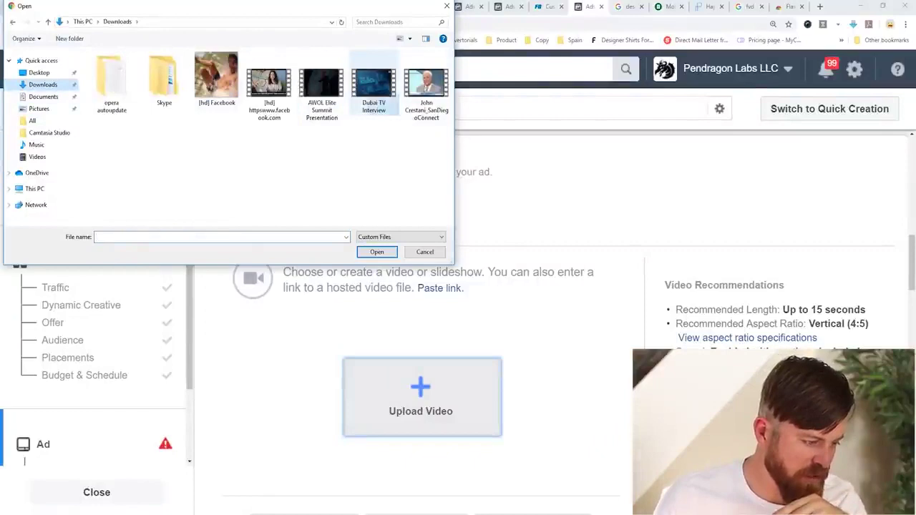
pyautogui.click(374, 85)
pyautogui.click(427, 85)
pyautogui.doubleClick(426, 84)
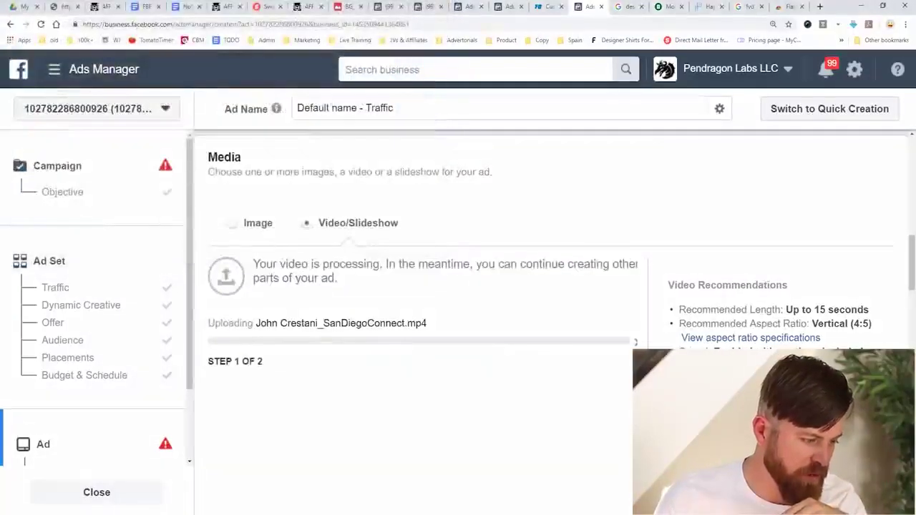
# Examine the video's upload progress, the video specifications and the text and URL fields in the ad's Links section.
pyautogui.scroll(-2, 551, 322)
pyautogui.scroll(2, 551, 322)
pyautogui.scroll(-2, 551, 322)
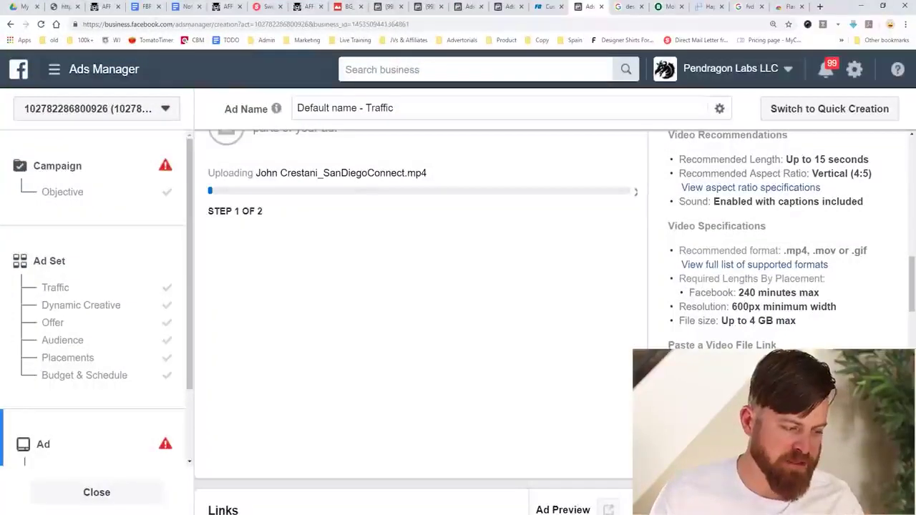
pyautogui.scroll(-2, 458, 286)
pyautogui.scroll(4, 458, 286)
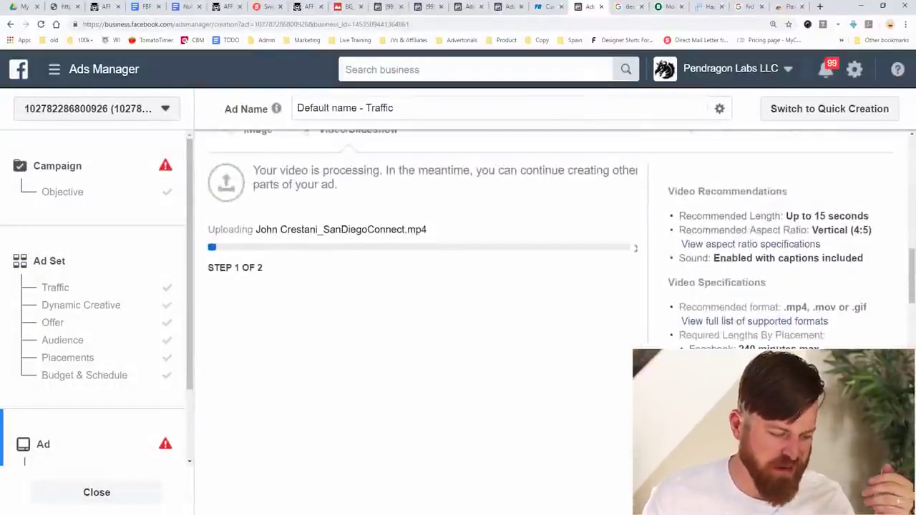
pyautogui.scroll(-1, 458, 286)
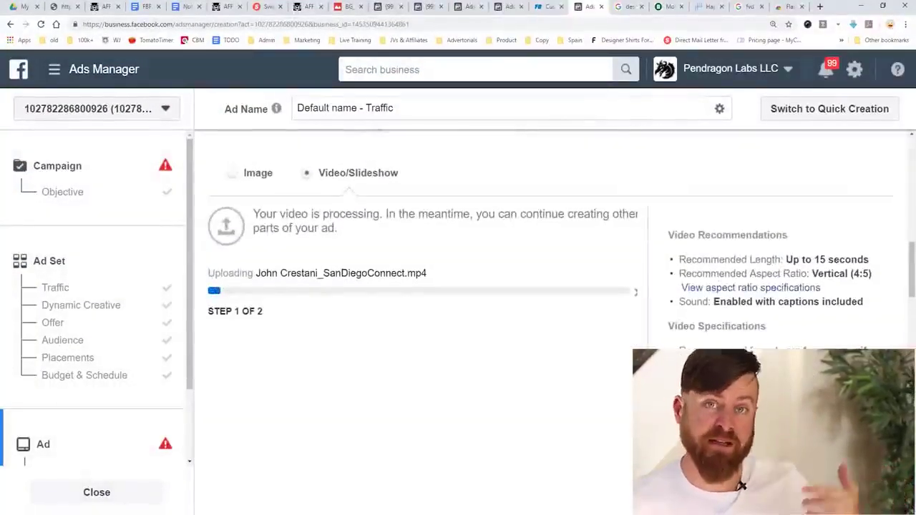
pyautogui.scroll(-2, 458, 286)
pyautogui.scroll(-4, 458, 286)
pyautogui.click(219, 304)
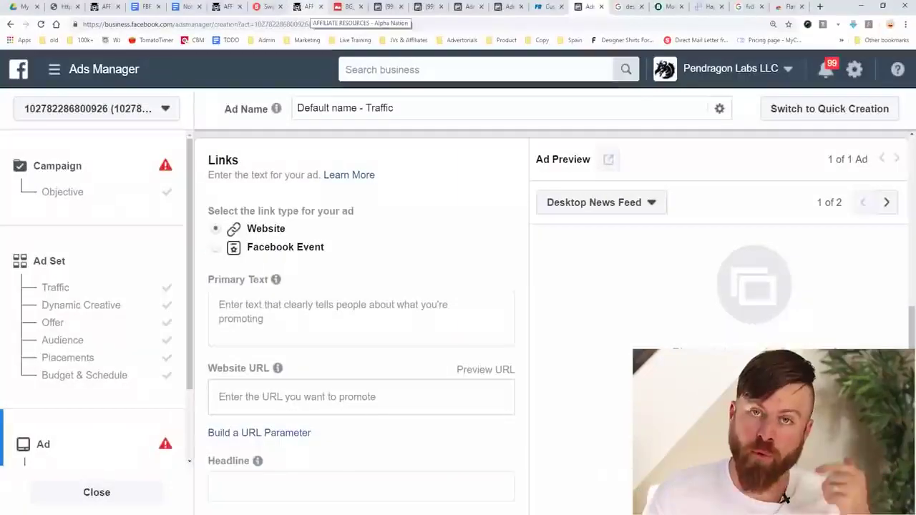
pyautogui.scroll(-2, 361, 322)
pyautogui.scroll(3, 362, 322)
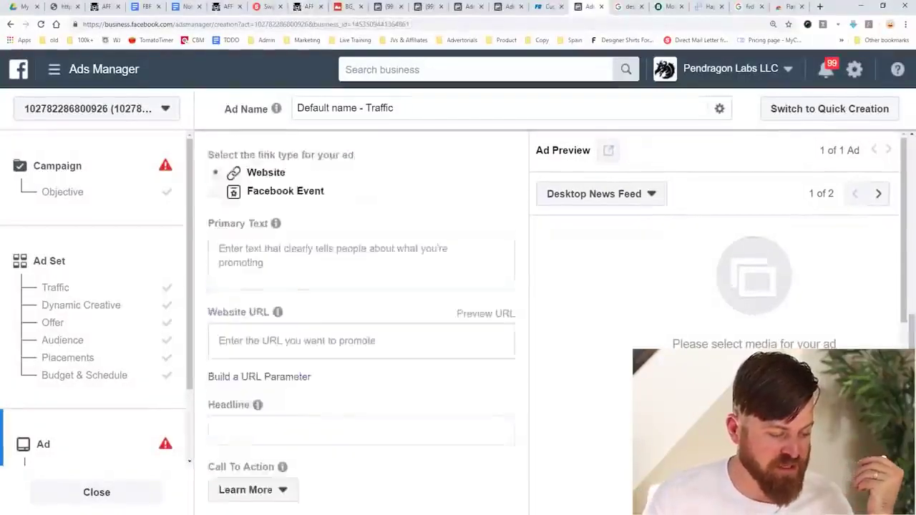
# On the AlphaNation affiliate resources page, open the email swipe document for The Flat Belly Fix.
pyautogui.click(307, 6)
pyautogui.scroll(-2, 458, 286)
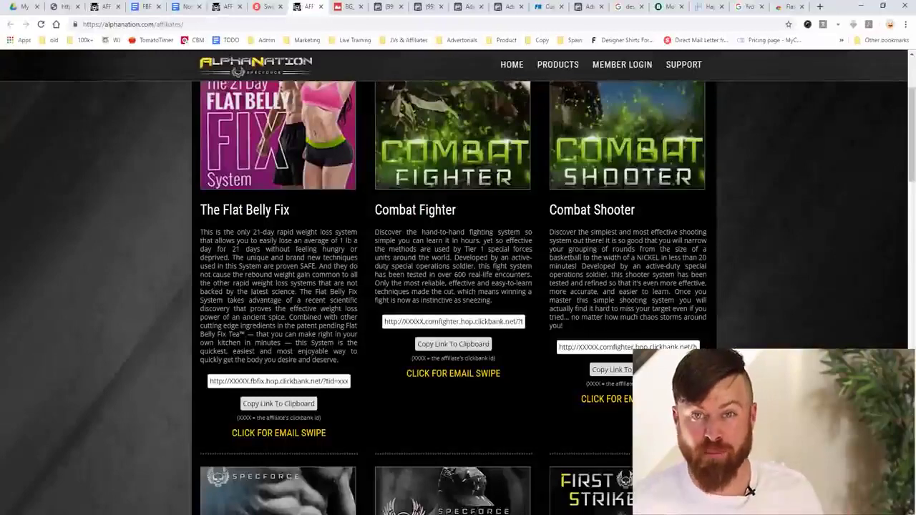
pyautogui.moveTo(343, 423); pyautogui.dragTo(310, 416)
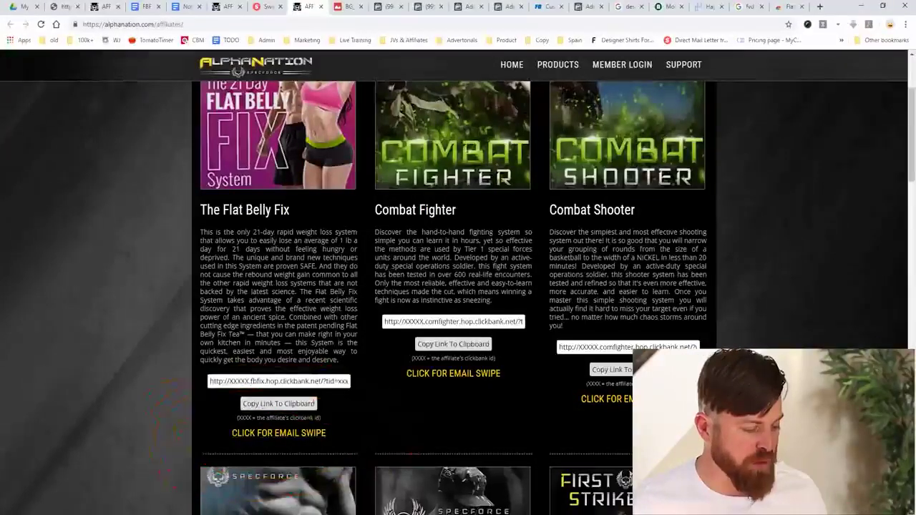
pyautogui.hotkey('ctrl', '+')
pyautogui.hotkey('ctrl', '+')
pyautogui.hotkey('ctrl', '+')
pyautogui.scroll(-1, 458, 287)
pyautogui.scroll(2, 458, 286)
pyautogui.moveTo(105, 355); pyautogui.dragTo(234, 350)
pyautogui.scroll(-4, 458, 286)
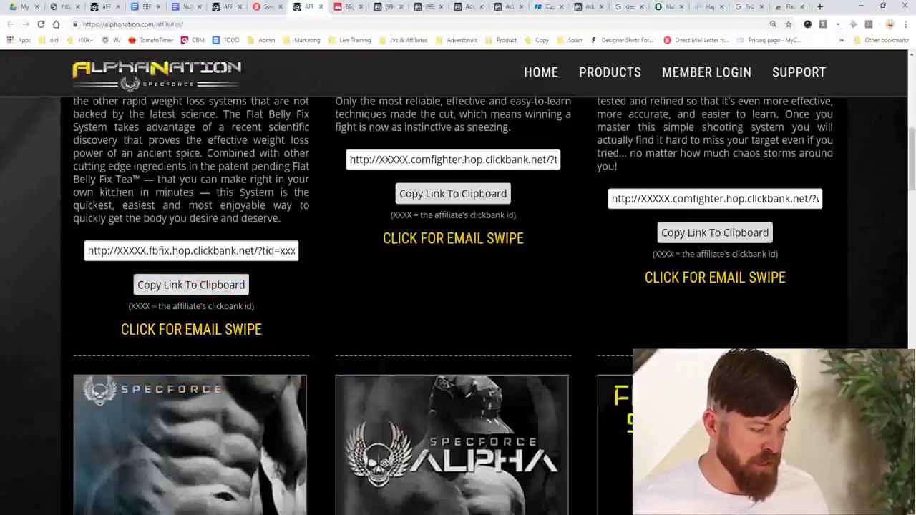
pyautogui.click(191, 329)
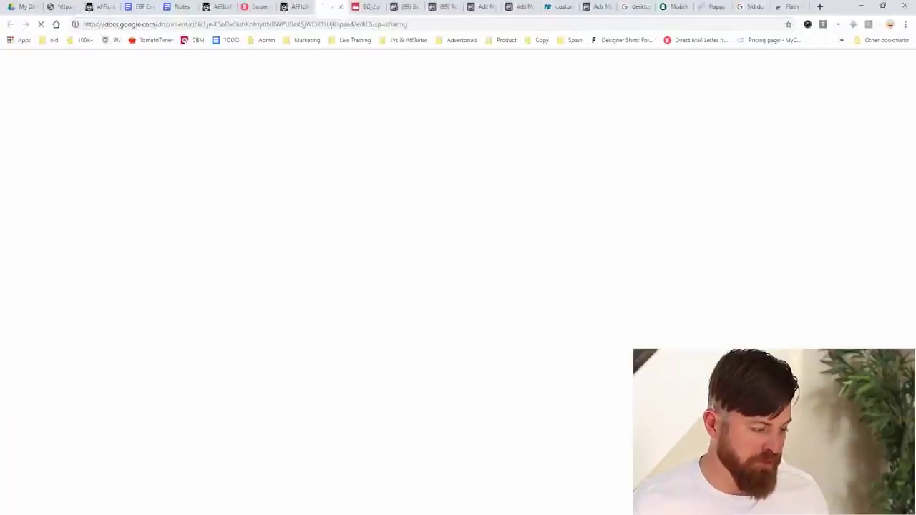
pyautogui.scroll(-4, 454, 308)
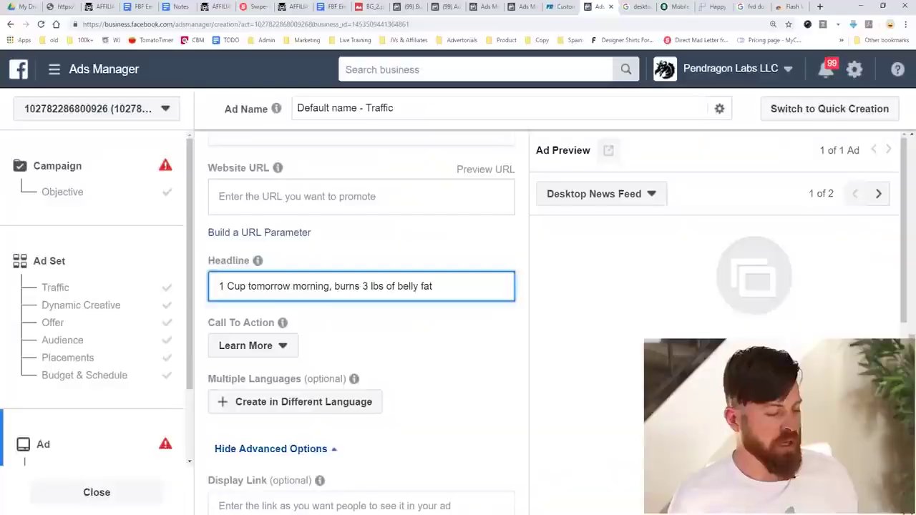
# Try to bring the body of the "1 Cup tomorrow morning, burns 3 lbs of belly fat" email swipe into the ad's Primary Text.
pyautogui.scroll(4, 362, 322)
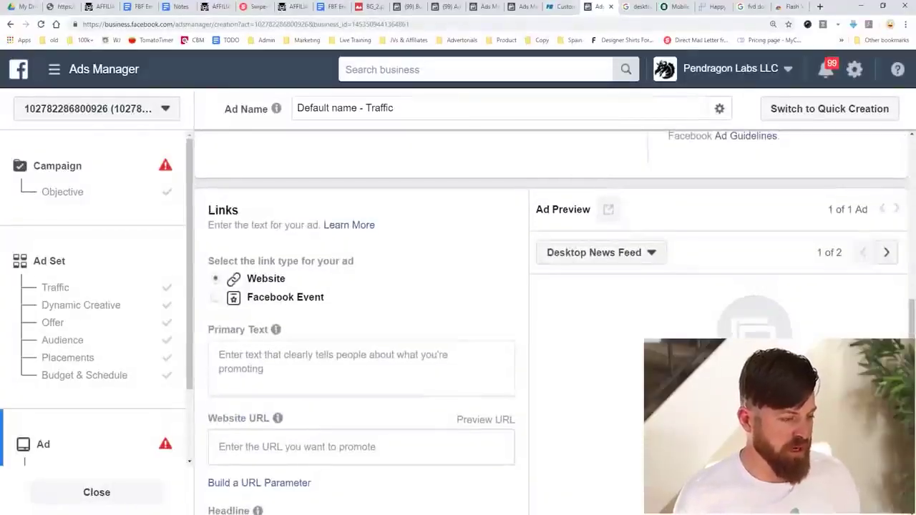
pyautogui.click(293, 6)
pyautogui.click(333, 6)
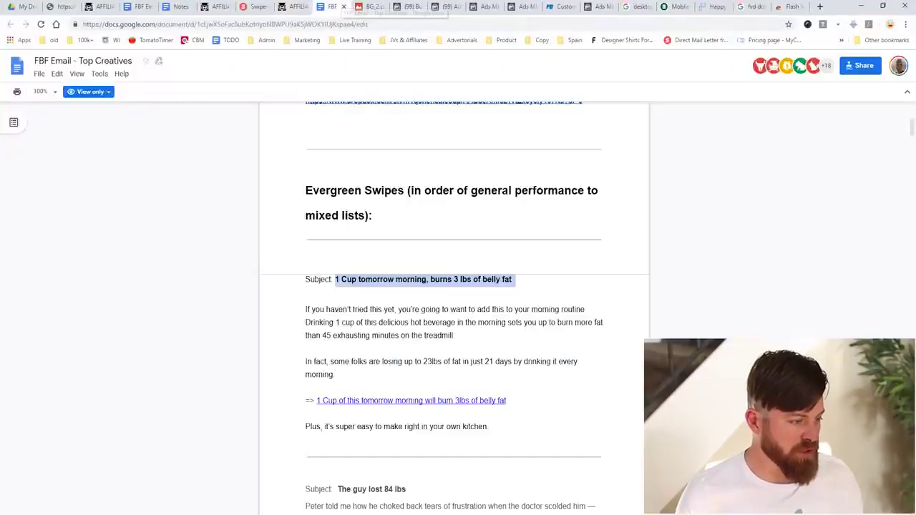
pyautogui.moveTo(305, 309); pyautogui.dragTo(488, 426)
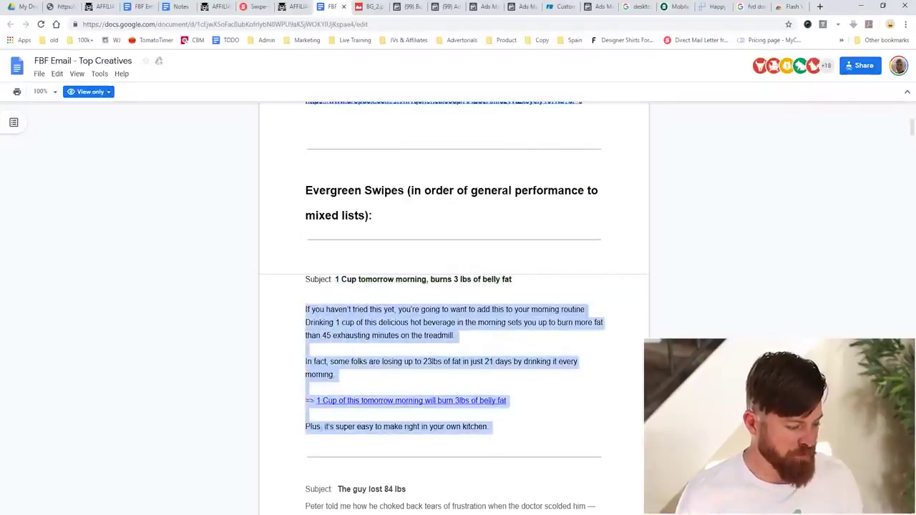
pyautogui.click(597, 6)
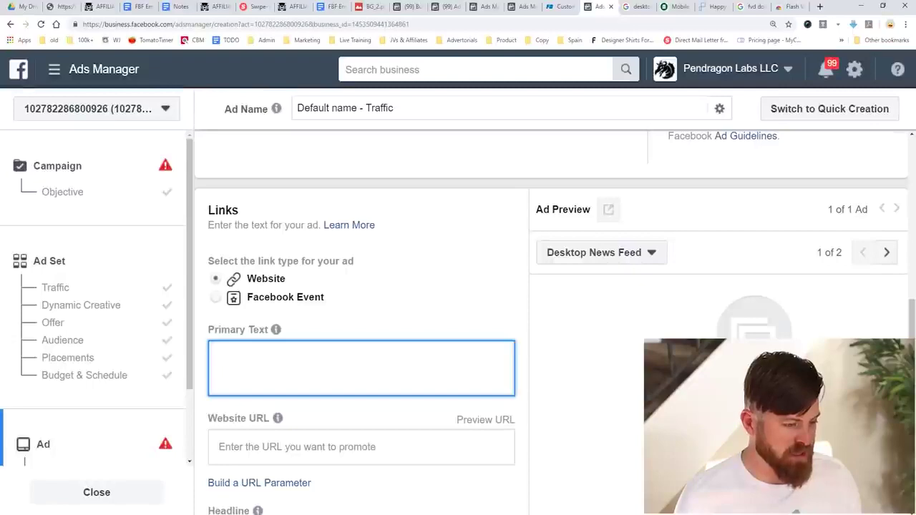
# In the FBF Email - Top Creatives document, copy the full body text of the first evergreen swipe.
pyautogui.click(331, 6)
pyautogui.scroll(5, 454, 308)
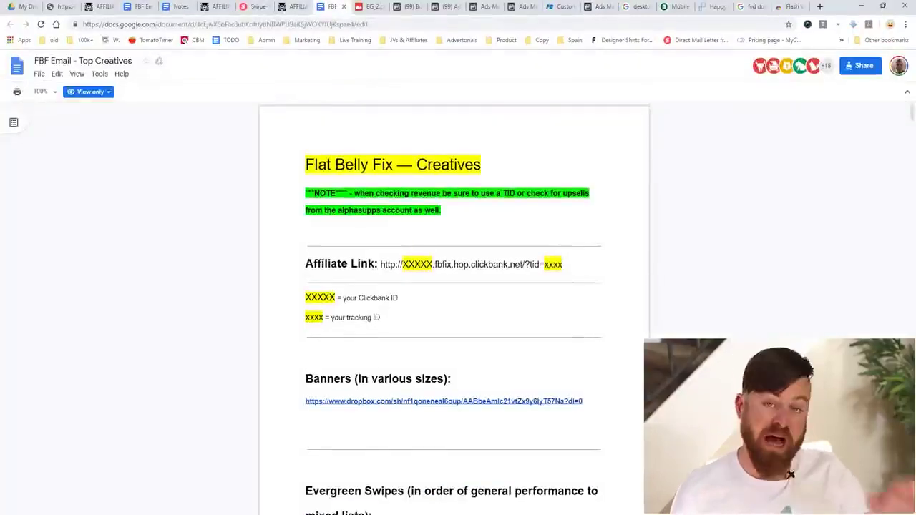
pyautogui.scroll(-2, 453, 307)
pyautogui.scroll(-2, 453, 308)
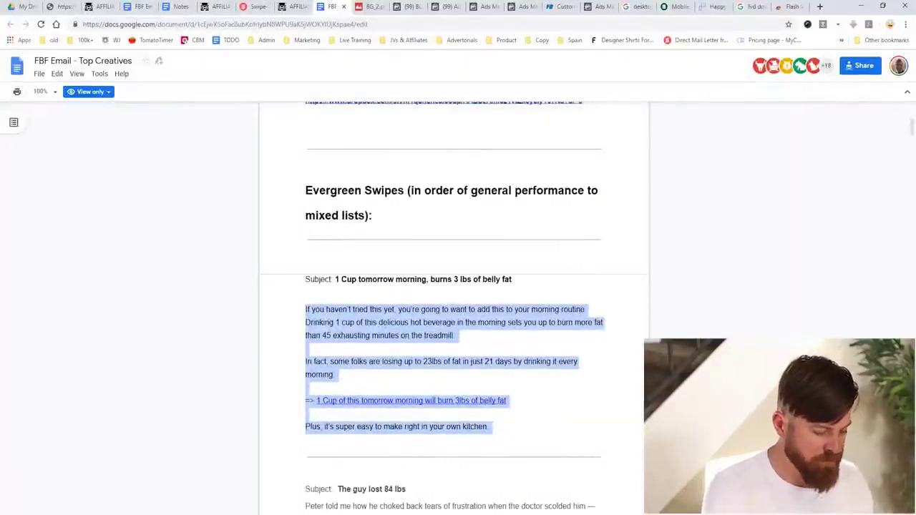
pyautogui.moveTo(272, 442); pyautogui.dragTo(738, 310)
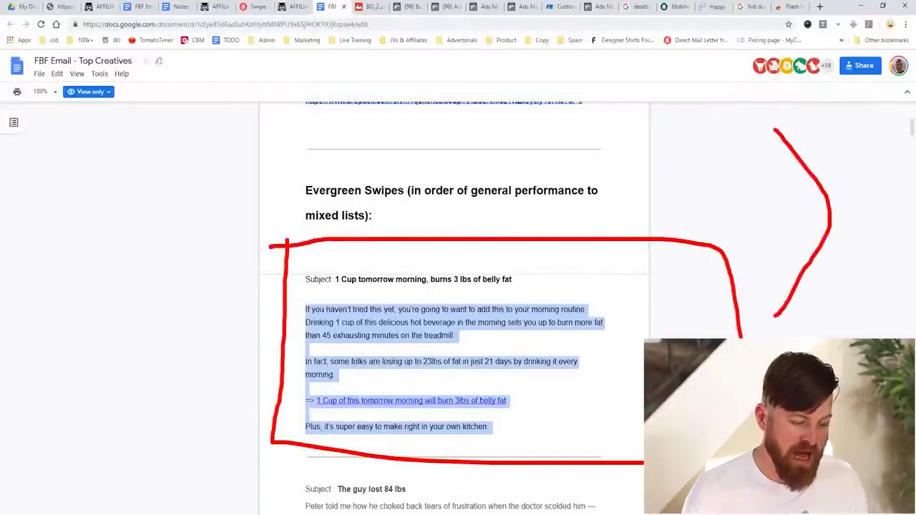
pyautogui.press('Escape')
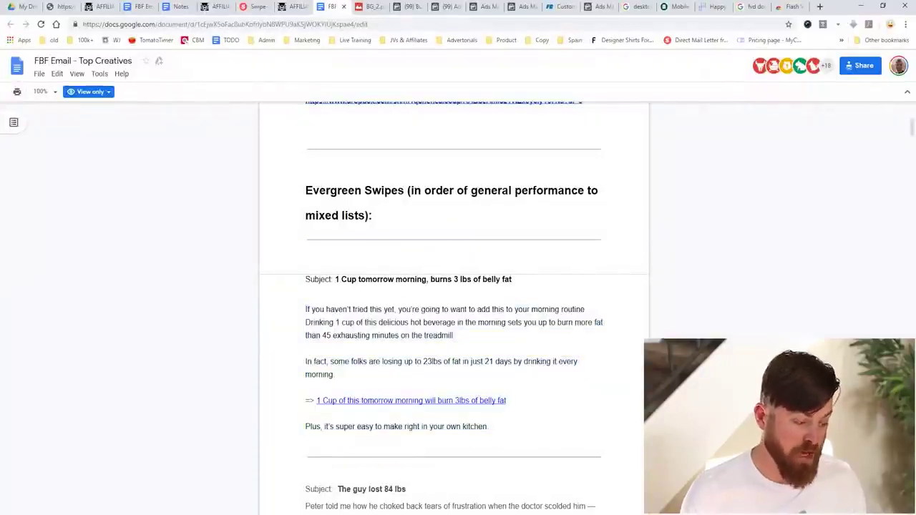
pyautogui.moveTo(486, 426); pyautogui.dragTo(305, 309)
pyautogui.rightClick(311, 308)
pyautogui.click(348, 317)
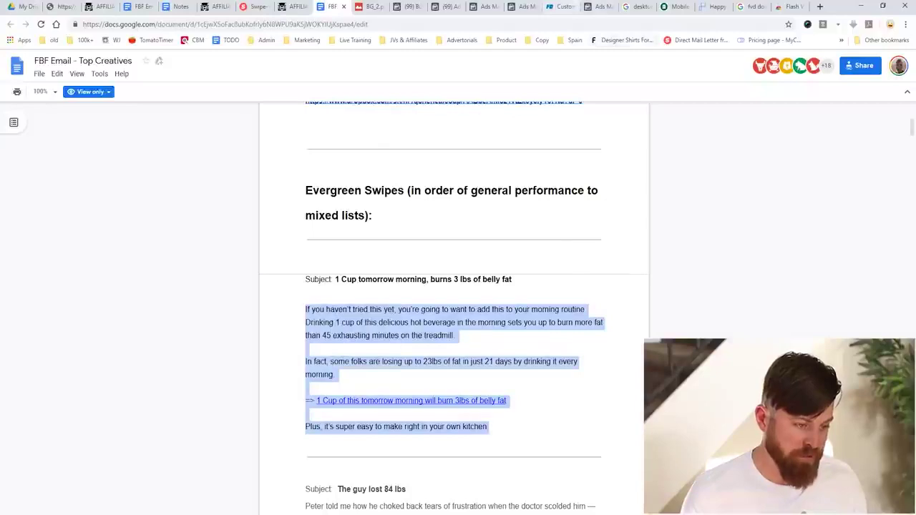
# Paste the copied email swipe text into the ad's Primary Text in Ads Manager.
pyautogui.click(597, 6)
pyautogui.scroll(6, 419, 322)
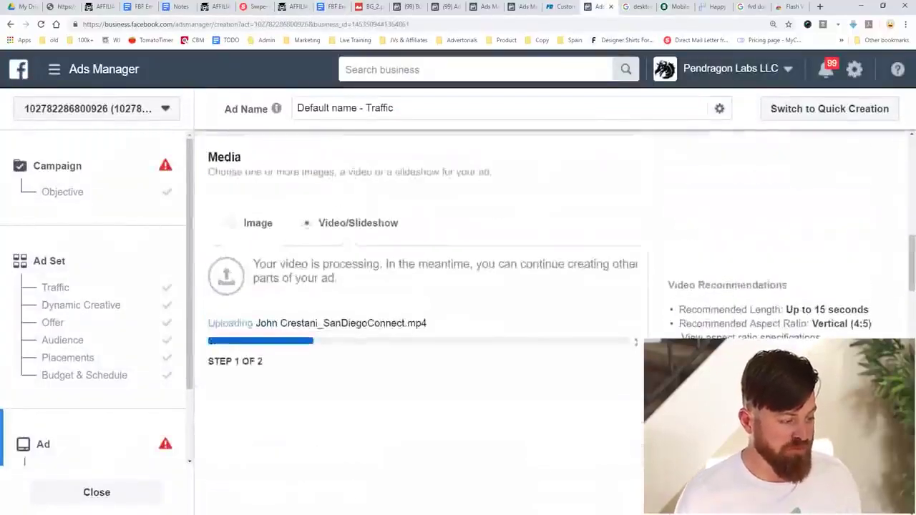
pyautogui.scroll(-1, 419, 322)
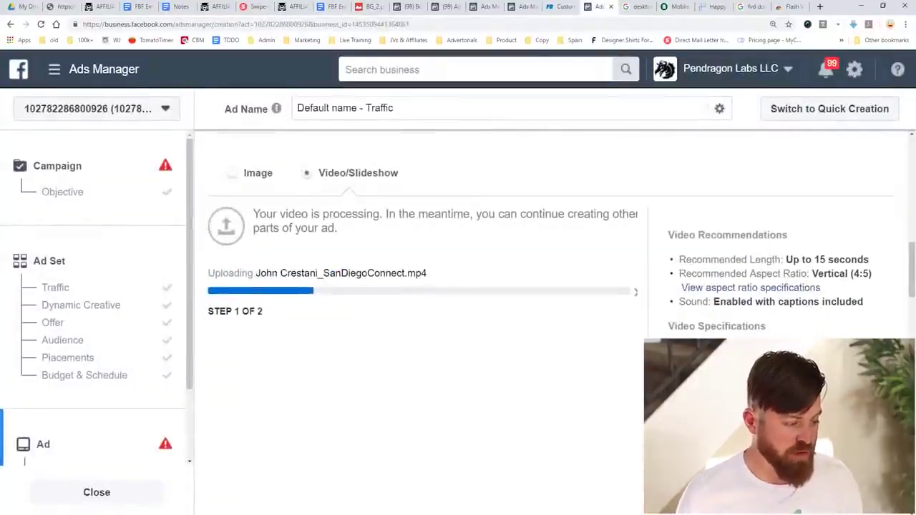
pyautogui.scroll(-7, 551, 322)
pyautogui.click(243, 261)
pyautogui.rightClick(244, 259)
pyautogui.click(264, 337)
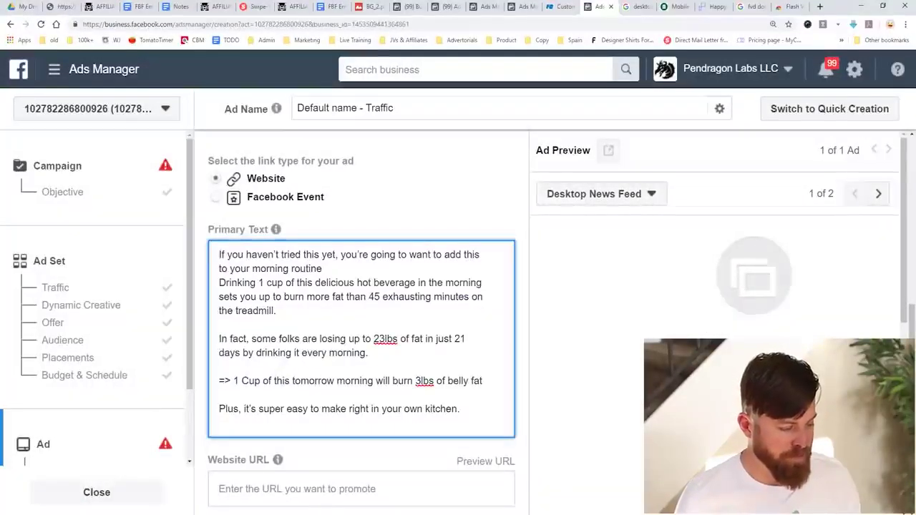
pyautogui.moveTo(230, 381); pyautogui.dragTo(483, 381)
pyautogui.press('BackSpace')
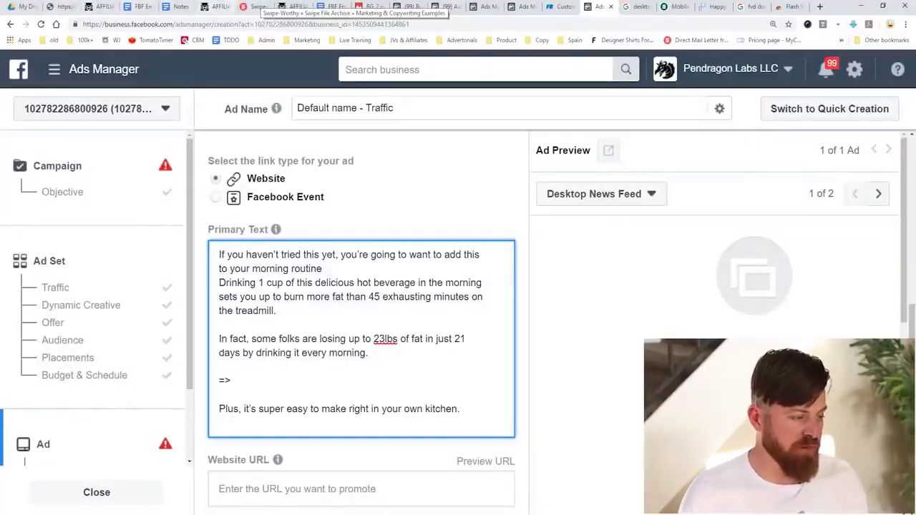
pyautogui.write('h')
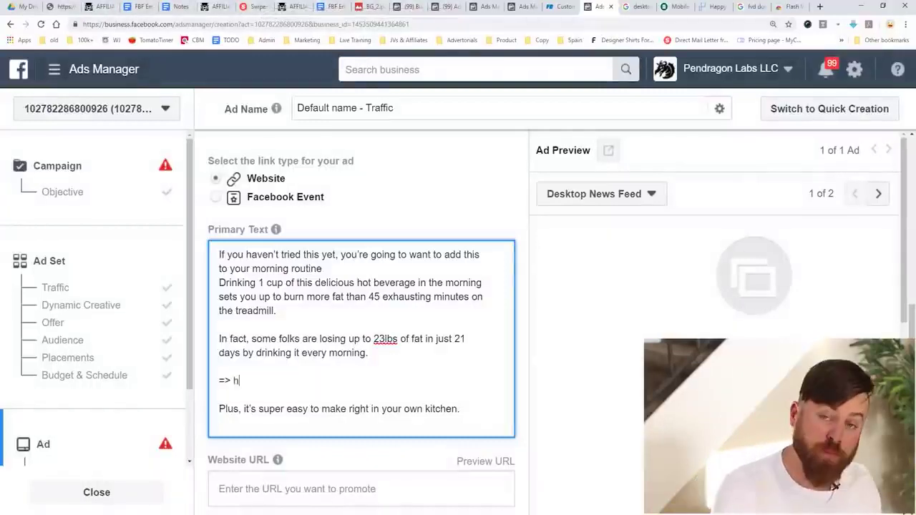
pyautogui.write('ttp://')
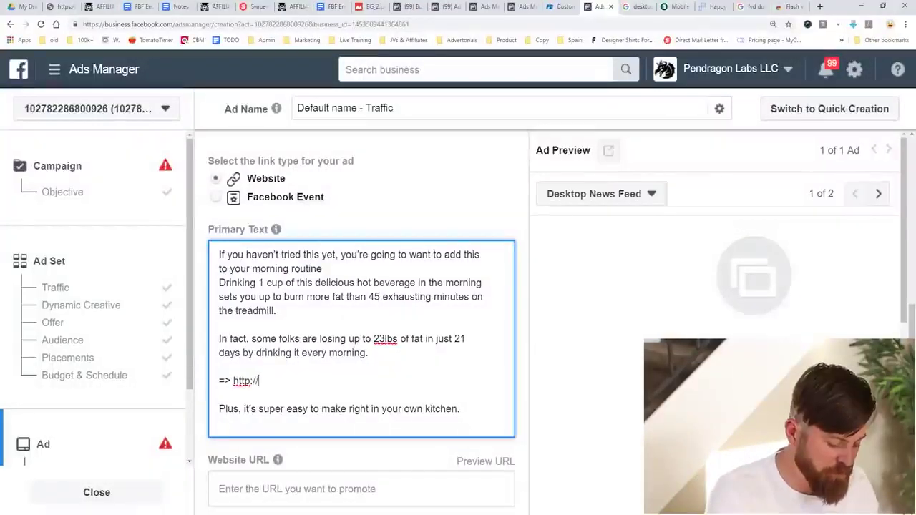
pyautogui.write('weightlosssecrets.')
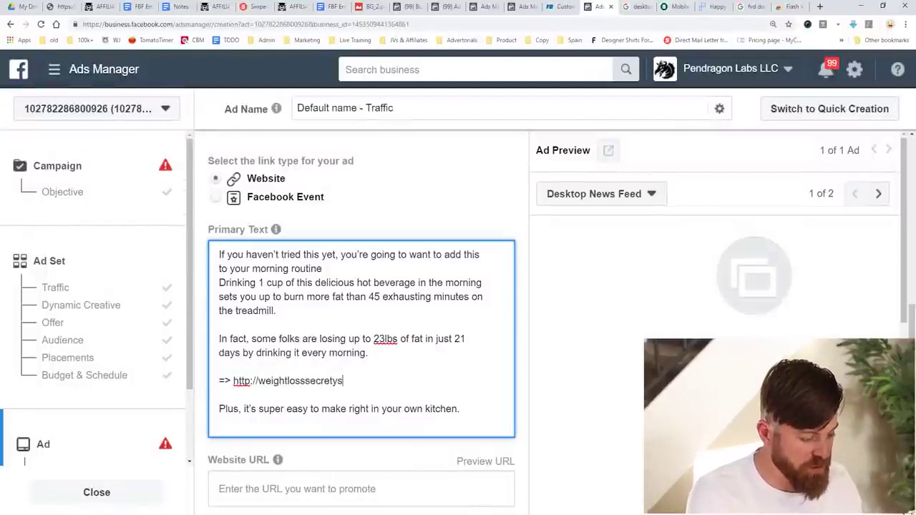
pyautogui.write('com')
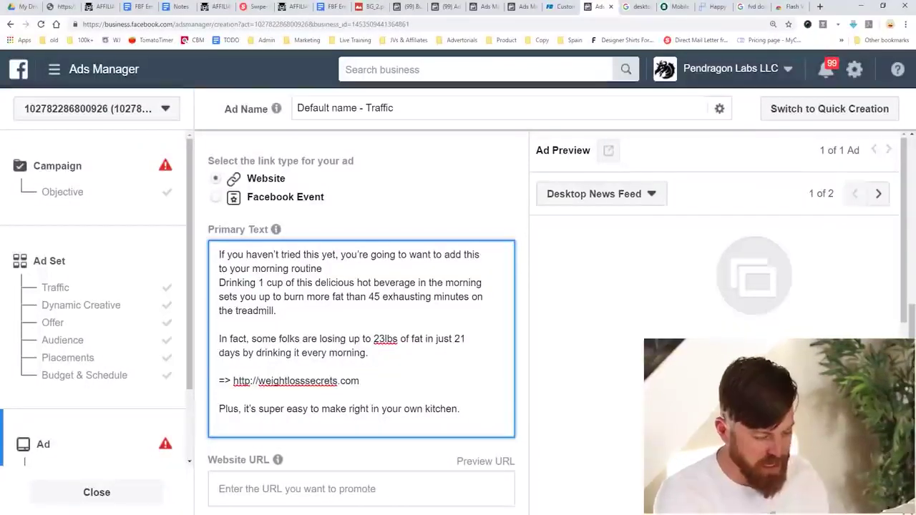
pyautogui.hotkey('ctrl', 'shift', 'Left')
pyautogui.hotkey('ctrl', 'shift', 'Left')
pyautogui.hotkey('ctrl', 'shift', 'Left')
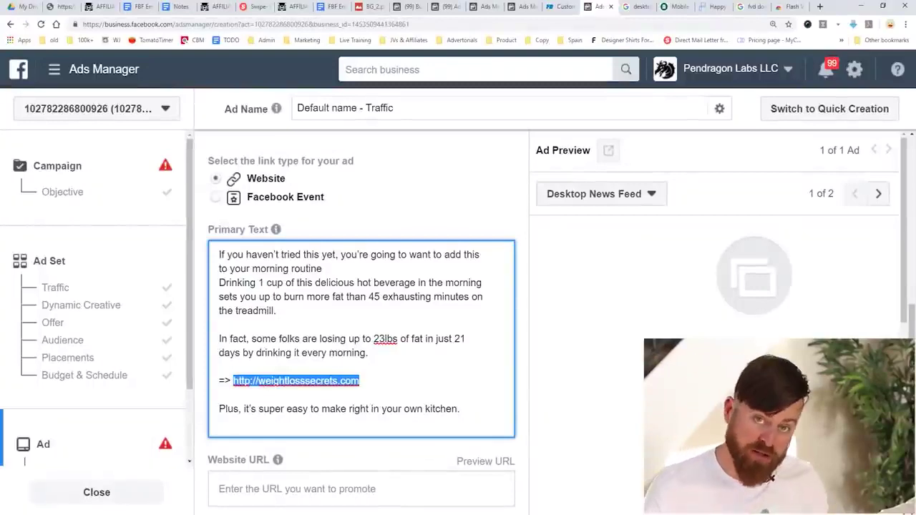
pyautogui.scroll(-2, 362, 322)
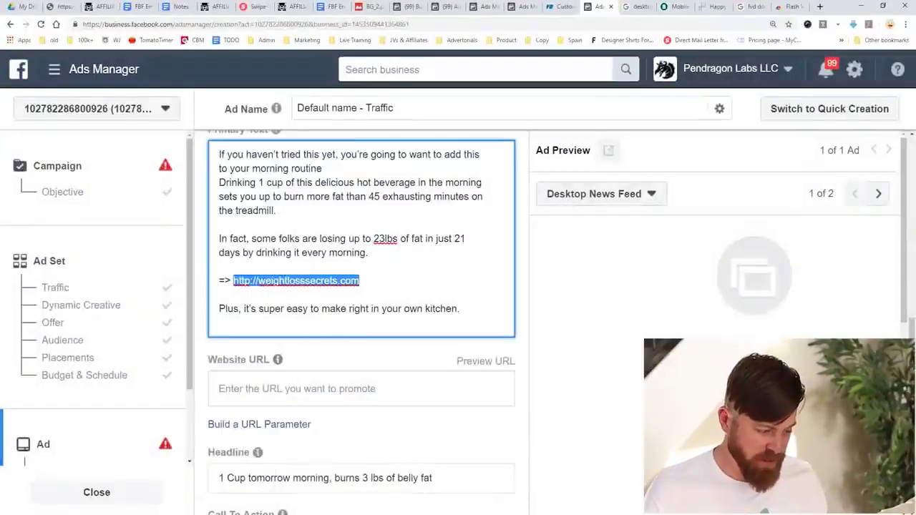
pyautogui.rightClick(243, 384)
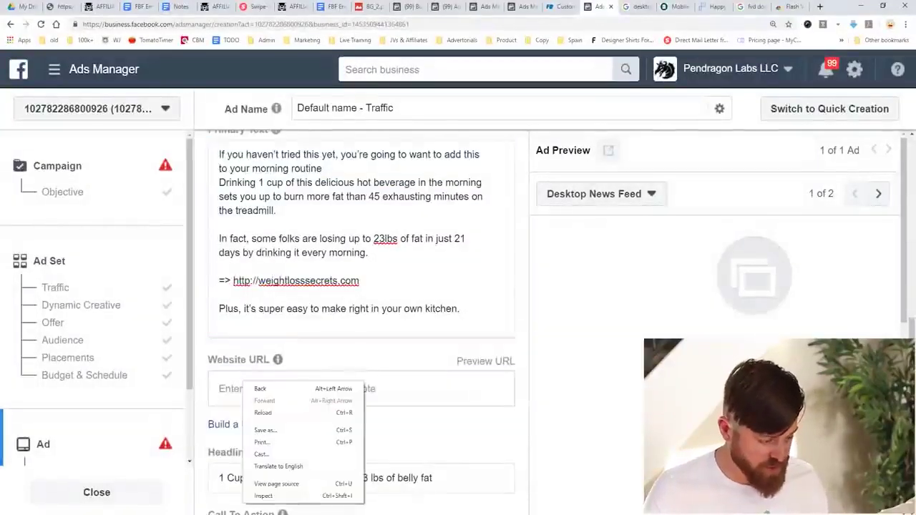
pyautogui.click(243, 388)
pyautogui.hotkey('ctrl', 'v')
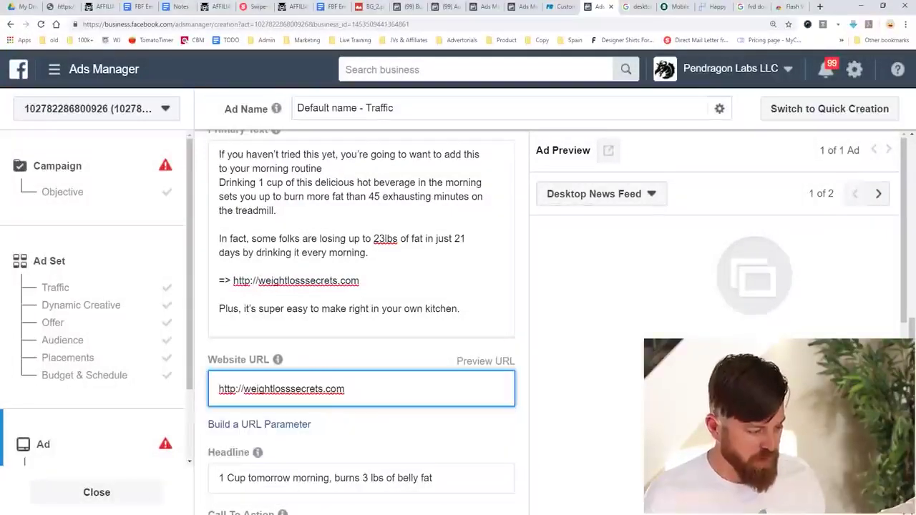
pyautogui.press('Return')
# Switch the ad's media type to Image.
pyautogui.scroll(-1, 362, 322)
pyautogui.scroll(10, 361, 322)
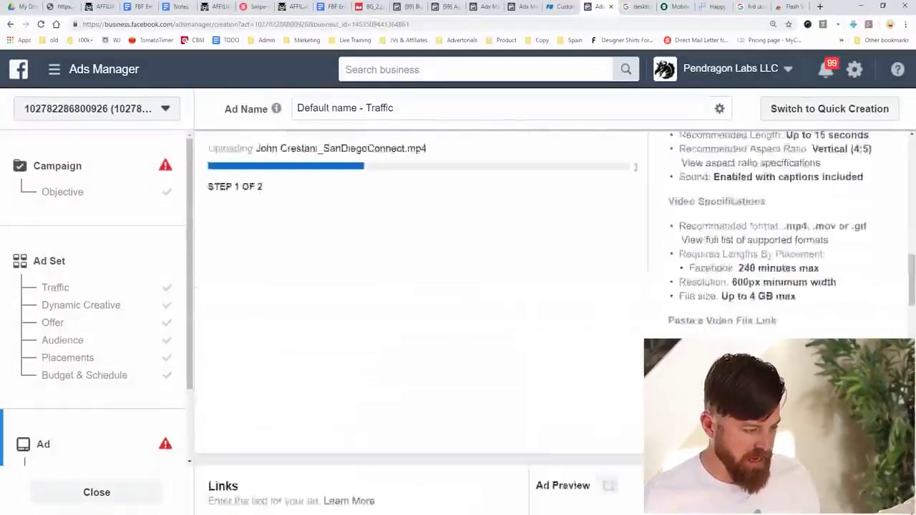
pyautogui.scroll(-2, 419, 322)
pyautogui.click(232, 223)
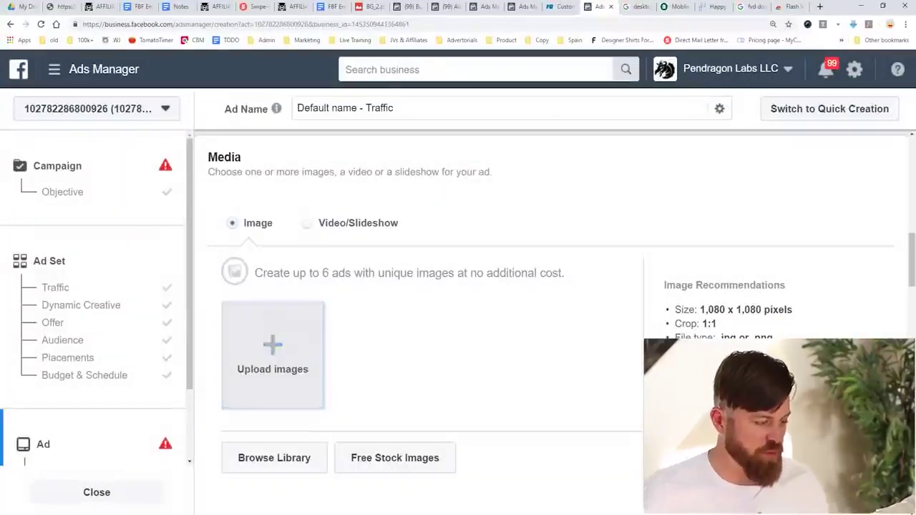
# Add the stock photo of the smiling woman pointing against a teal background as the ad's image.
pyautogui.scroll(-1, 274, 407)
pyautogui.click(274, 408)
pyautogui.click(293, 147)
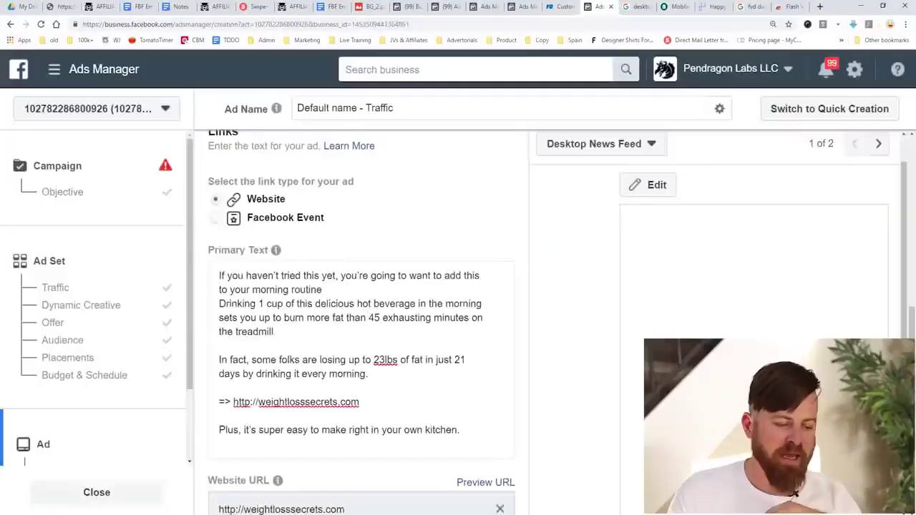
# Review the ad's primary text, website URL and headline against the page name, copy and image in the Desktop News Feed preview.
pyautogui.scroll(1, 361, 322)
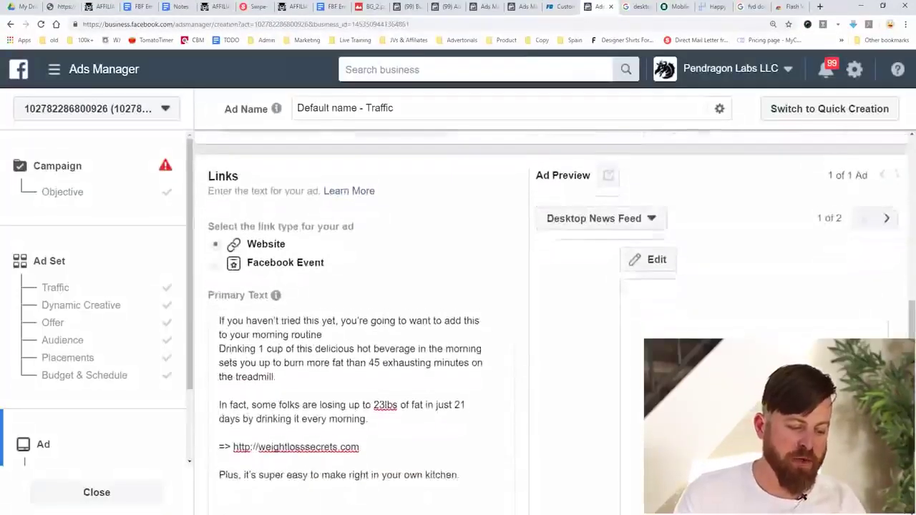
pyautogui.scroll(-1, 361, 322)
pyautogui.scroll(-1, 458, 301)
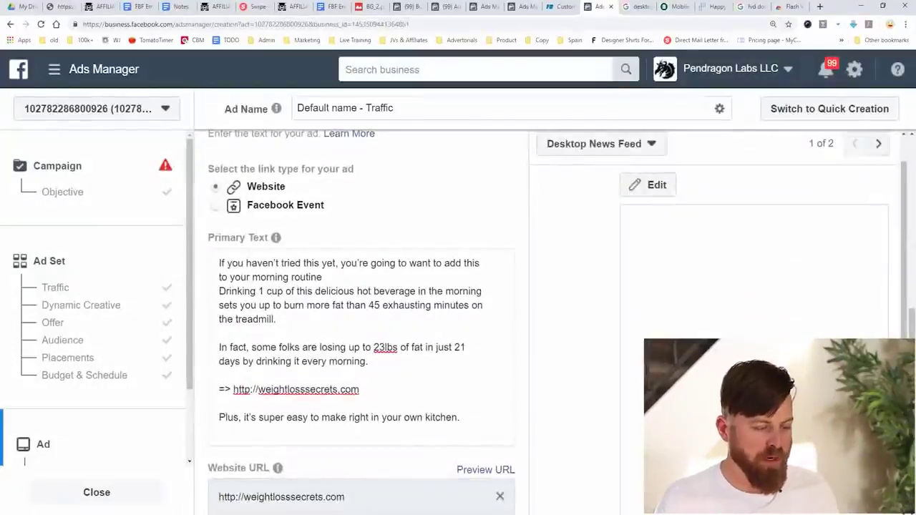
pyautogui.scroll(2, 361, 322)
pyautogui.scroll(-2, 362, 322)
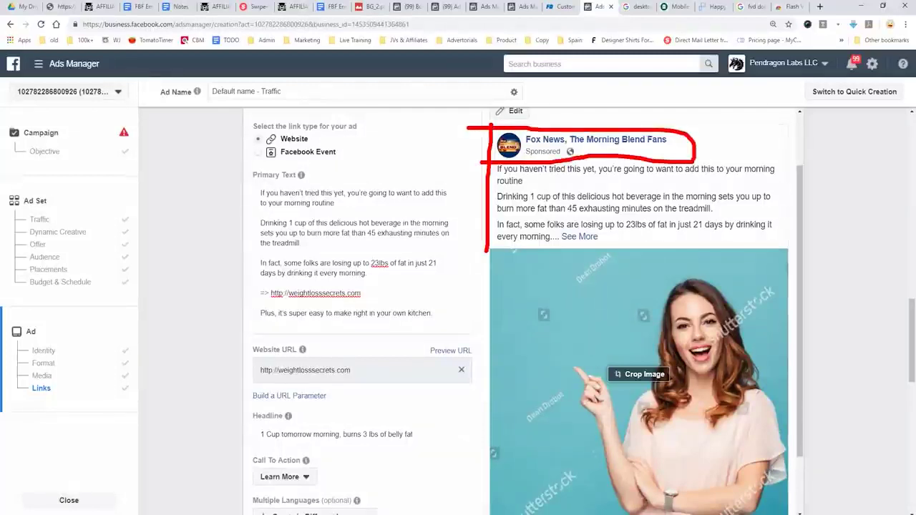
pyautogui.press('Escape')
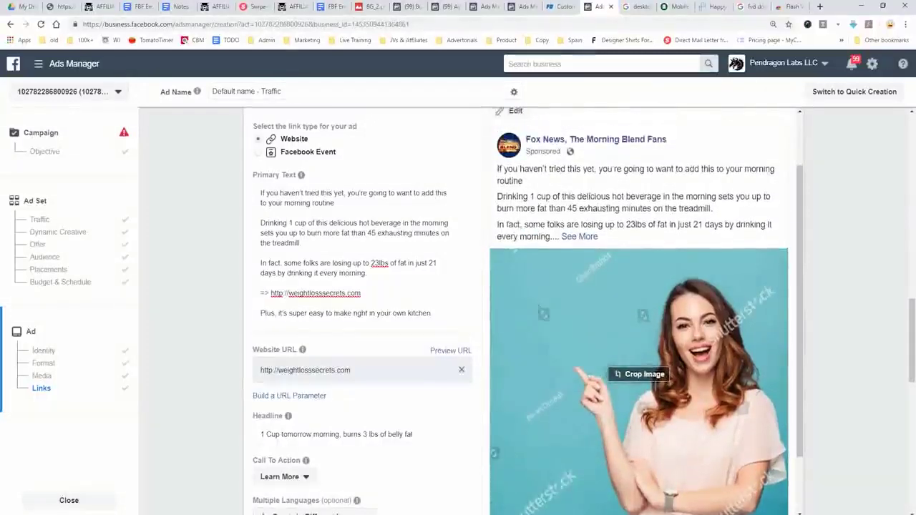
pyautogui.scroll(-2, 638, 311)
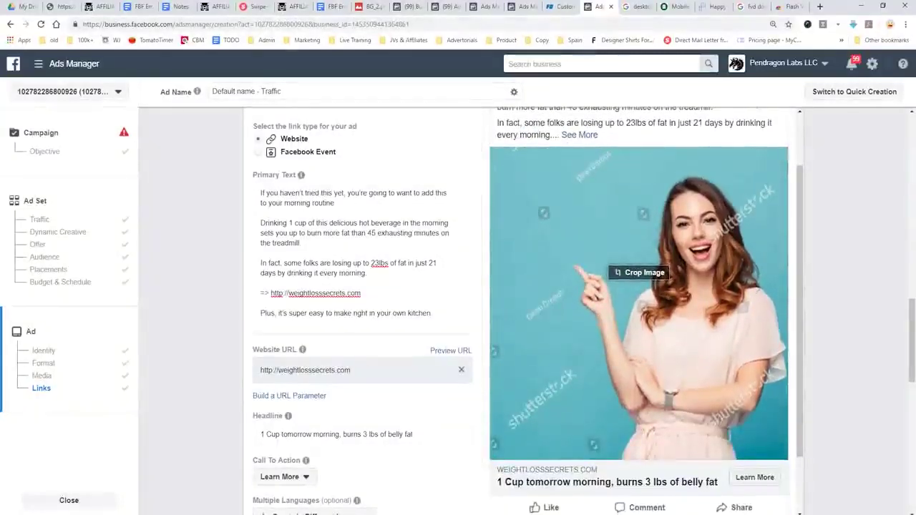
pyautogui.scroll(-1, 638, 311)
pyautogui.scroll(2, 639, 311)
pyautogui.moveTo(501, 264)
pyautogui.mouseDown()
pyautogui.moveTo(743, 452)
pyautogui.moveTo(425, 262)
pyautogui.mouseUp()
pyautogui.press('Escape')
# Examine the ad's advanced link options, conversion tracking settings and the final Confirm option for submitting the ad.
pyautogui.scroll(-5, 425, 262)
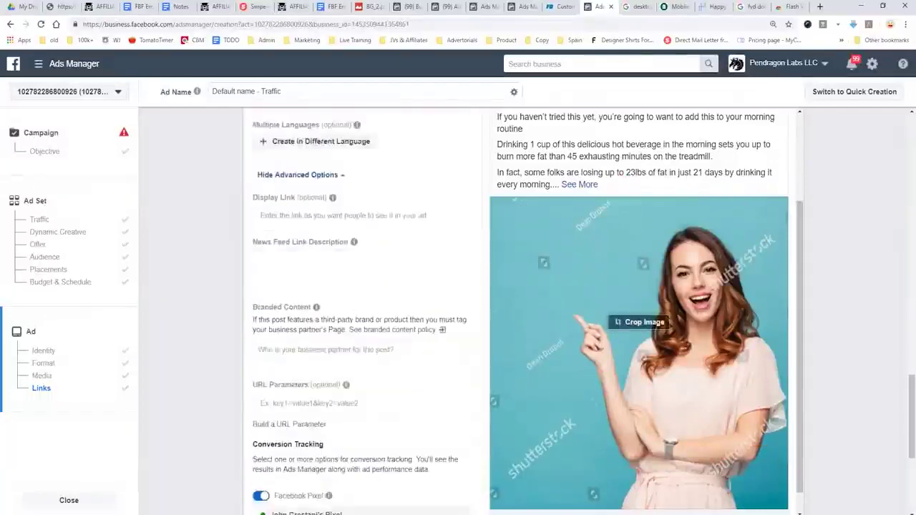
pyautogui.scroll(-3, 362, 312)
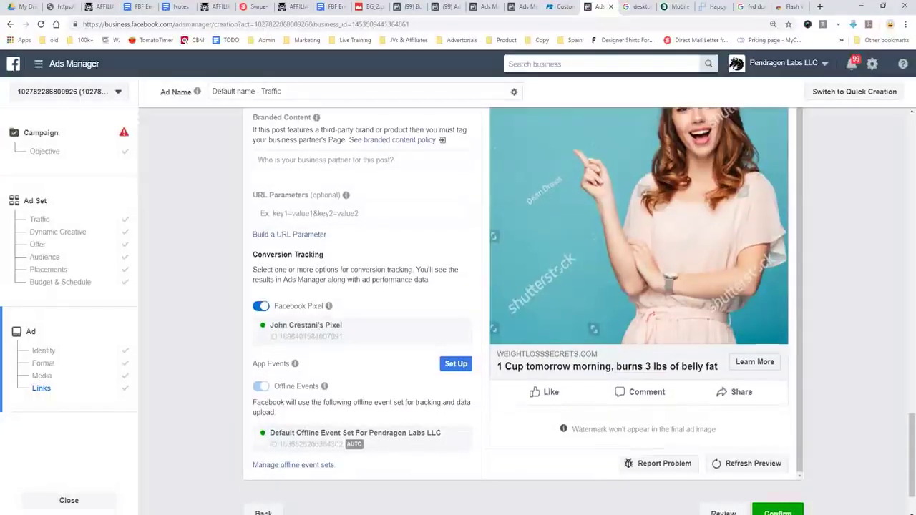
pyautogui.scroll(-1, 522, 308)
pyautogui.scroll(1, 522, 308)
pyautogui.scroll(-2, 523, 308)
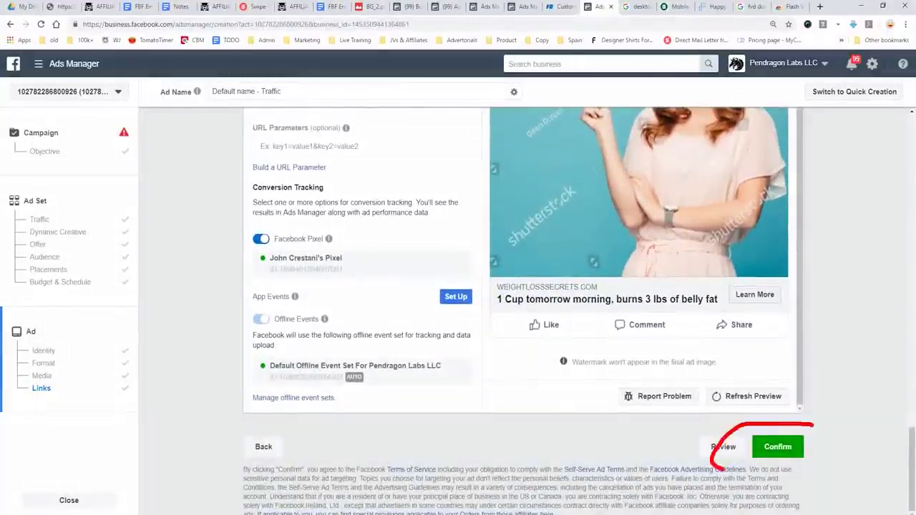
pyautogui.moveTo(827, 472); pyautogui.dragTo(707, 443)
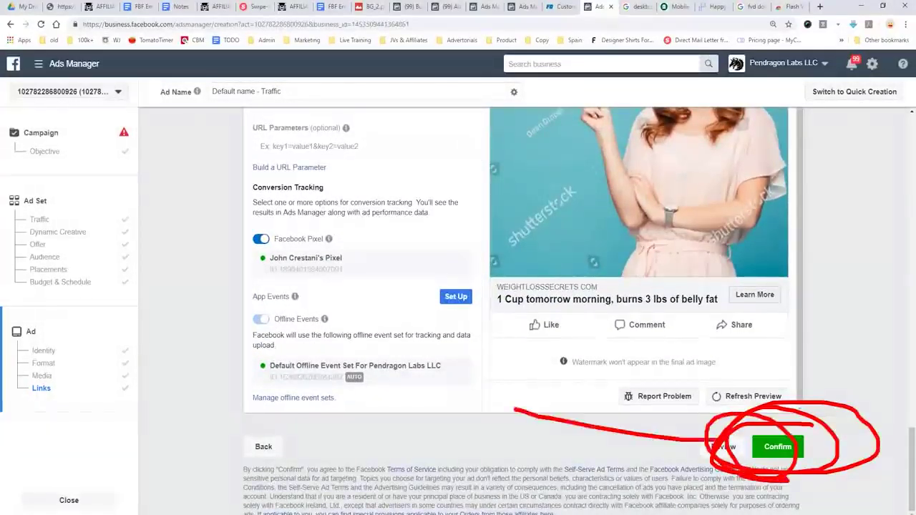